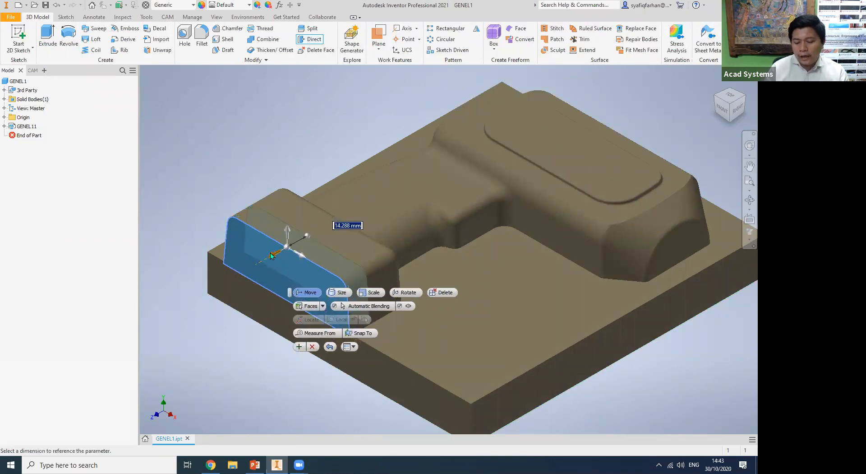
Move the flat end face of the handle block outward by 4.5 mm with Direct Edit and finish the edit.
text(4)
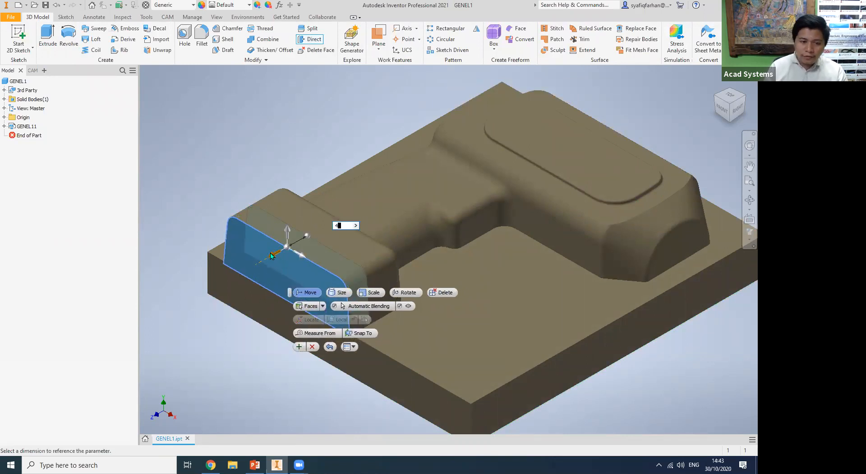
text(.5)
key(Return)
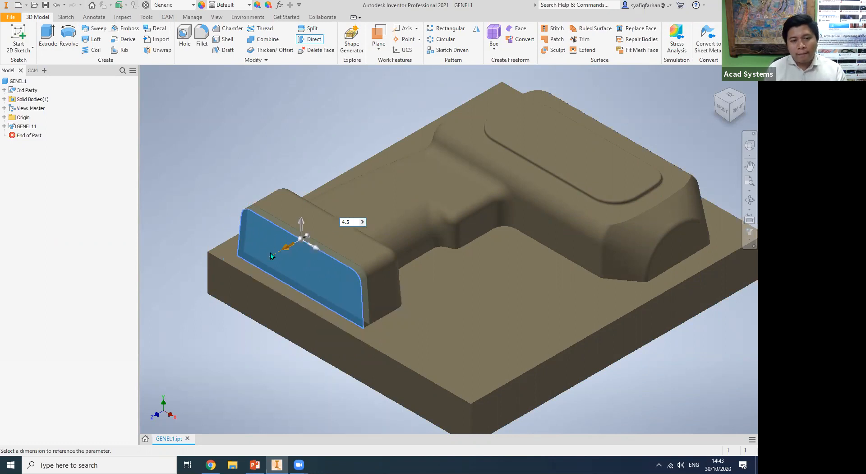
middle_drag(265, 333, 218, 355)
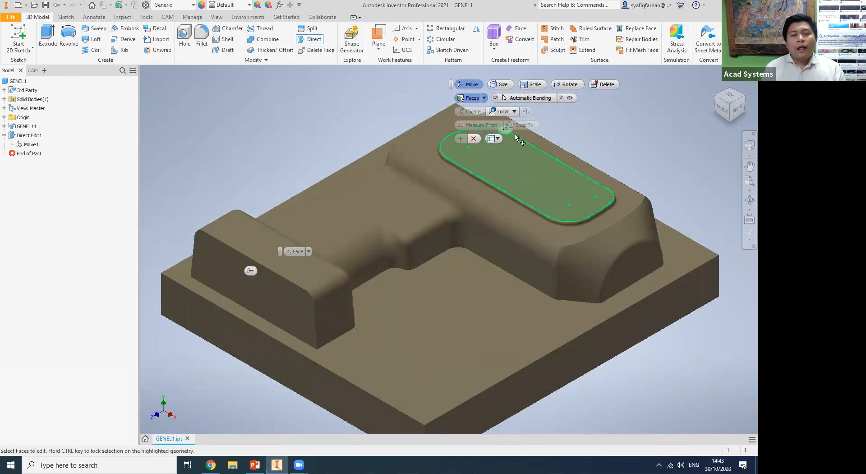
key(Escape)
Chamfer the upper outer edges of the base plate with a 2 mm distance.
middle_drag(292, 134, 306, 125)
middle_drag(304, 347, 327, 290)
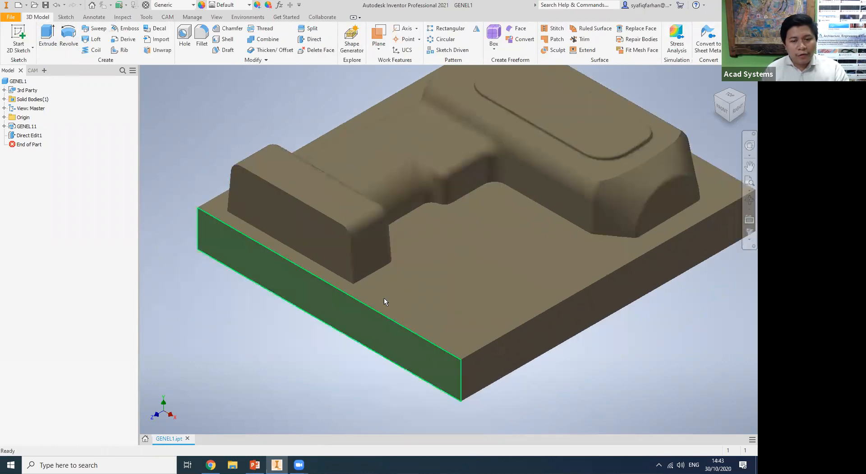
click(239, 29)
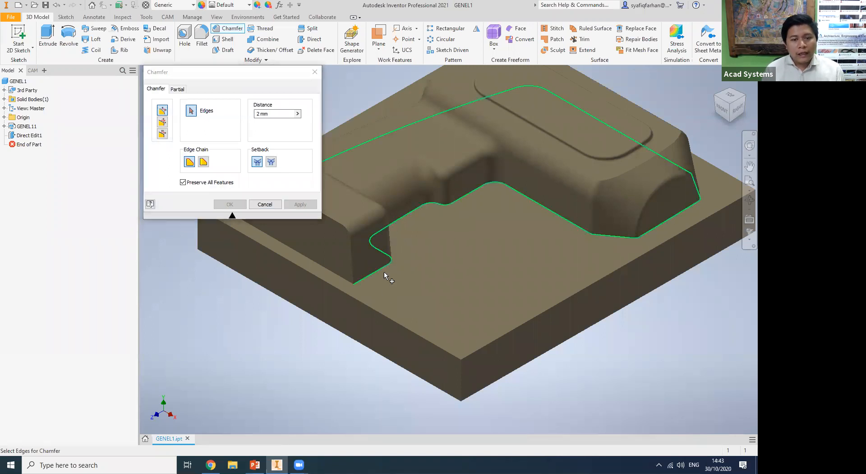
click(384, 315)
click(494, 341)
middle_drag(575, 366, 517, 444)
click(659, 248)
middle_drag(145, 314, 306, 315)
click(306, 289)
click(233, 207)
middle_drag(248, 251, 152, 172)
middle_drag(399, 330, 370, 343)
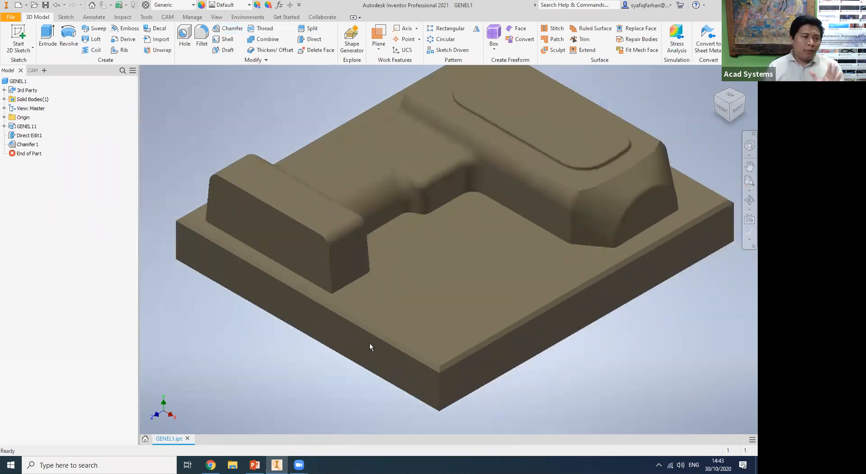
Examine the chamfer along the base plate's edges near the front corner.
mouse_move(385, 360)
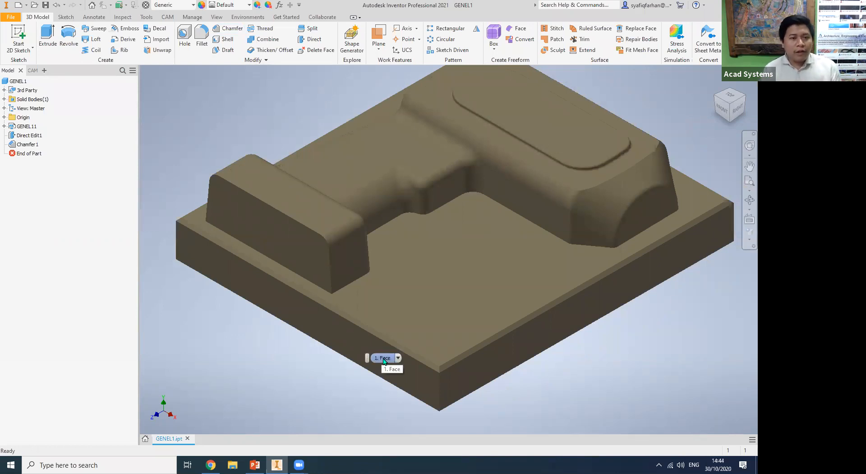
middle_drag(305, 348, 310, 357)
scroll(310, 358, down, 1)
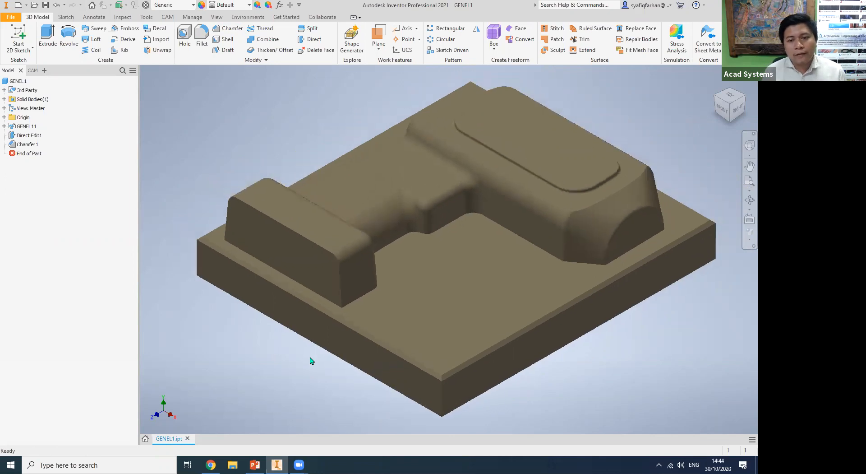
scroll(310, 360, down, 2)
scroll(310, 361, up, 3)
scroll(464, 326, up, 1)
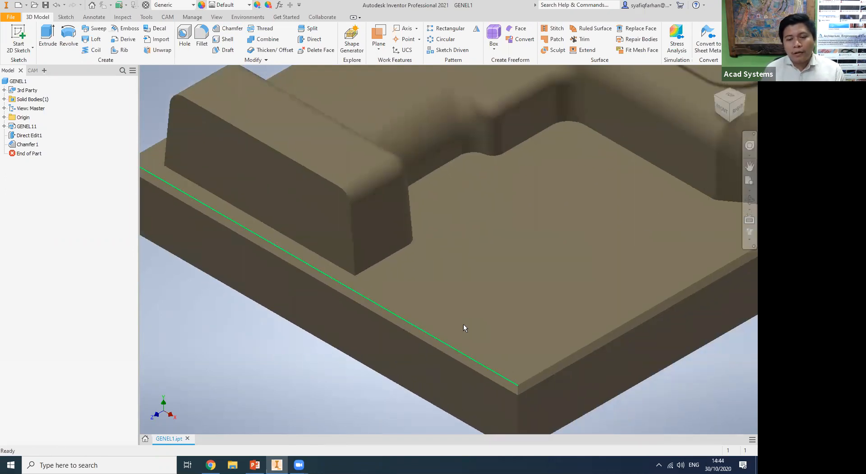
middle_drag(517, 334, 468, 292)
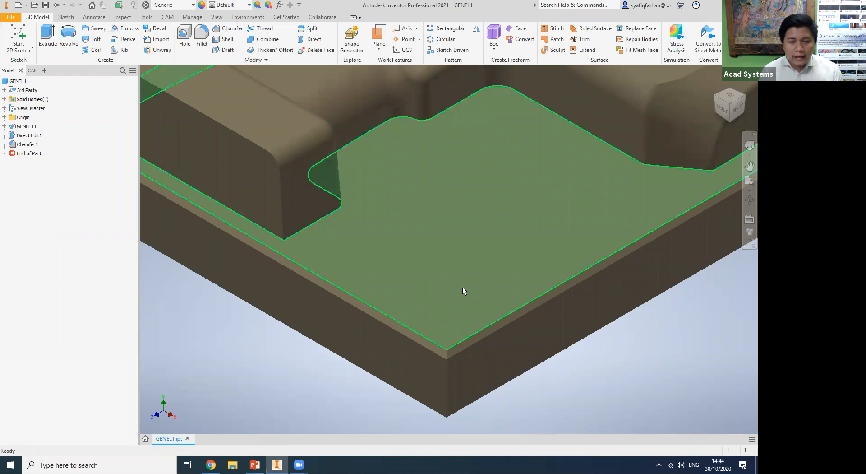
mouse_move(289, 306)
middle_down()
mouse_move(298, 302)
mouse_move(295, 293)
middle_up()
click(168, 18)
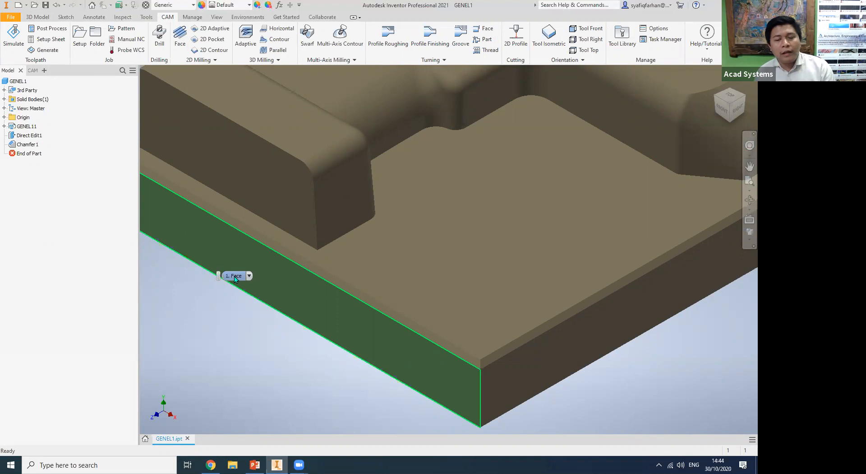
scroll(229, 326, up, 2)
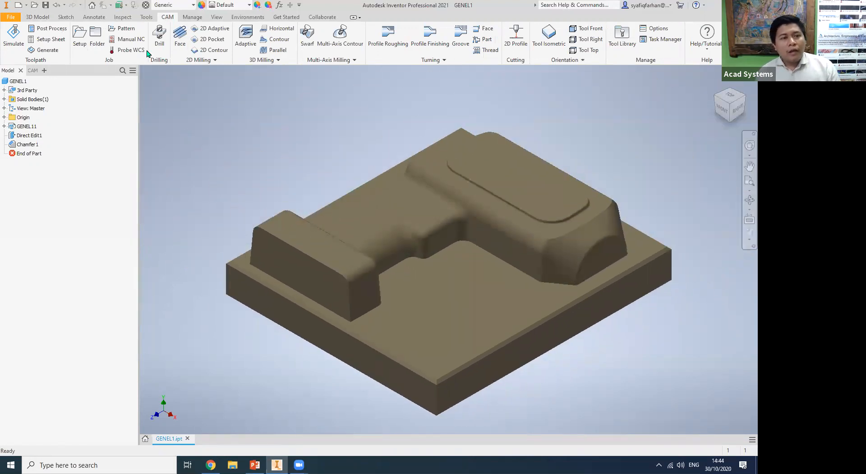
click(37, 17)
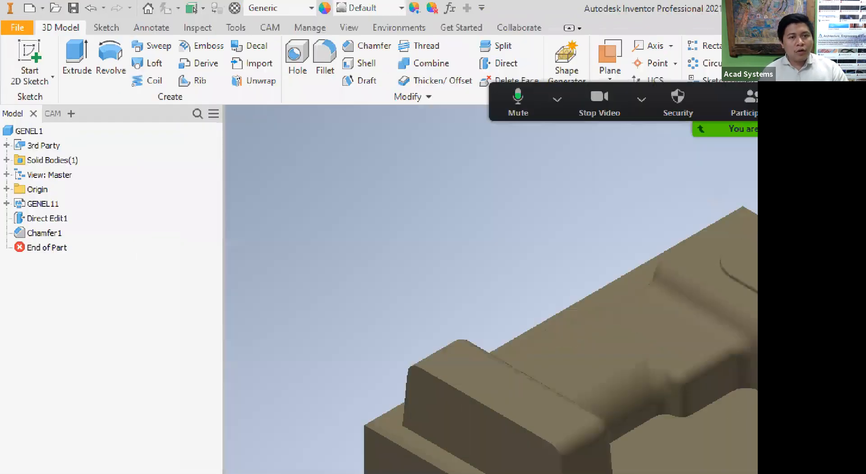
mouse_move(356, 24)
mouse_down()
mouse_move(321, 41)
mouse_move(328, 29)
mouse_move(355, 43)
mouse_up()
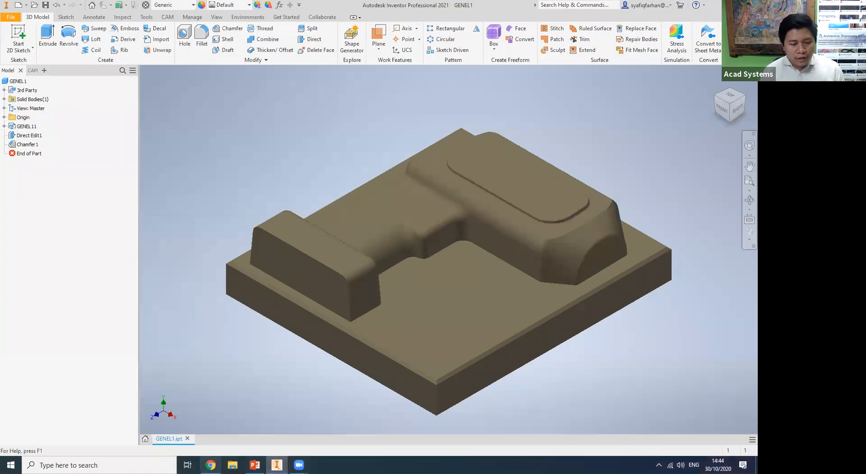
Switch to Chrome and look through the Product Design & Manufacturing Collection in the Autodesk Account for Inventor CAM - Ultimate.
click(211, 464)
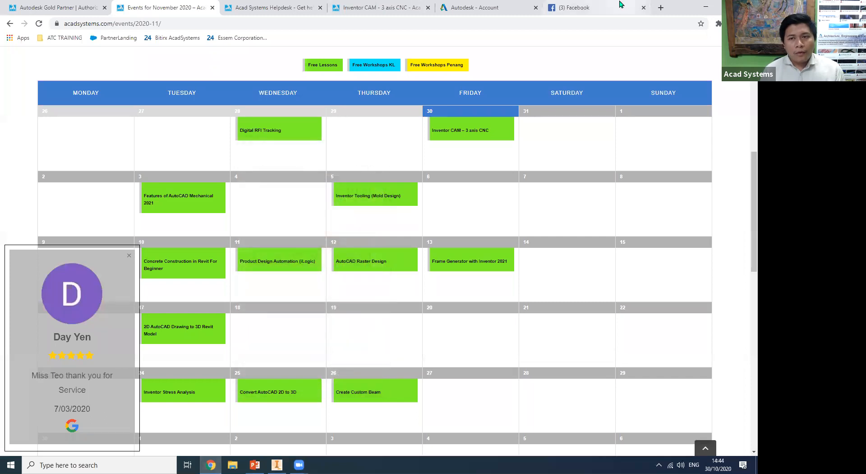
click(482, 6)
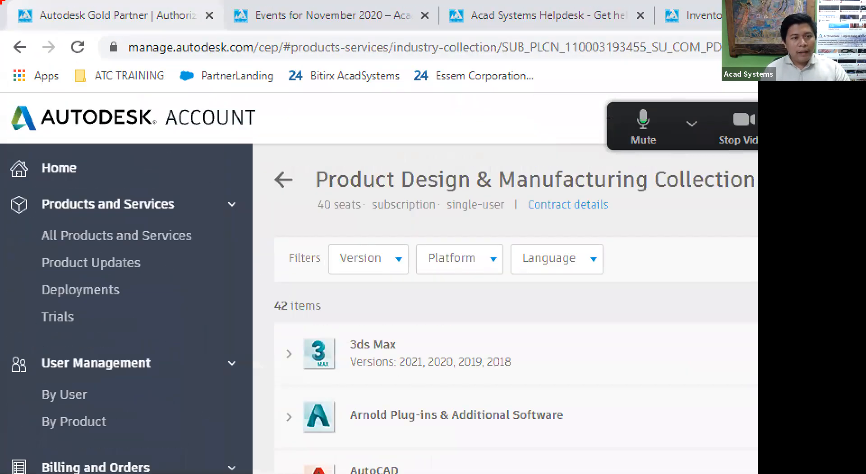
drag(127, 62, 244, 65)
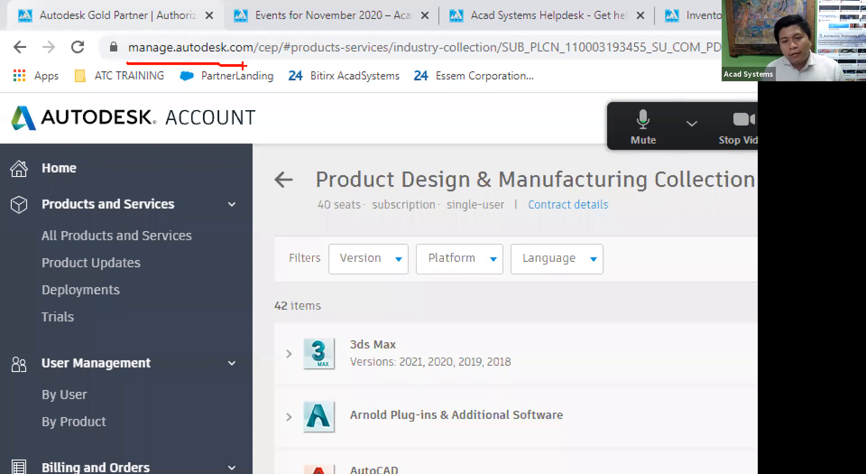
drag(325, 196, 758, 202)
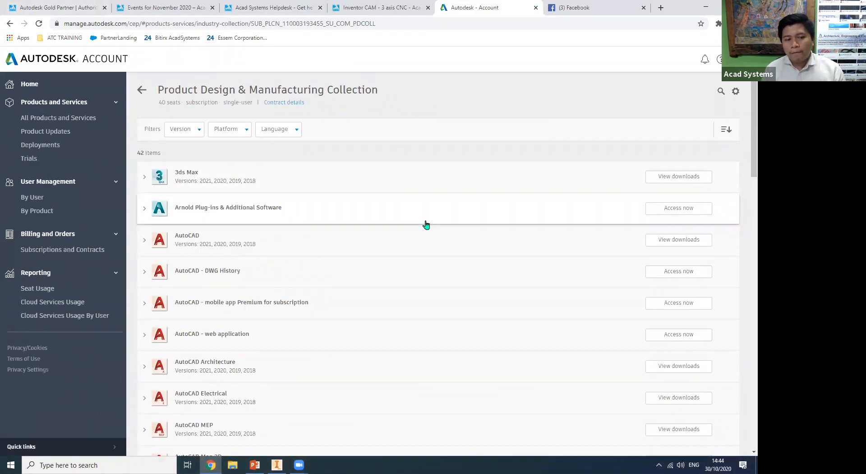
scroll(426, 224, down, 4)
scroll(426, 225, down, 5)
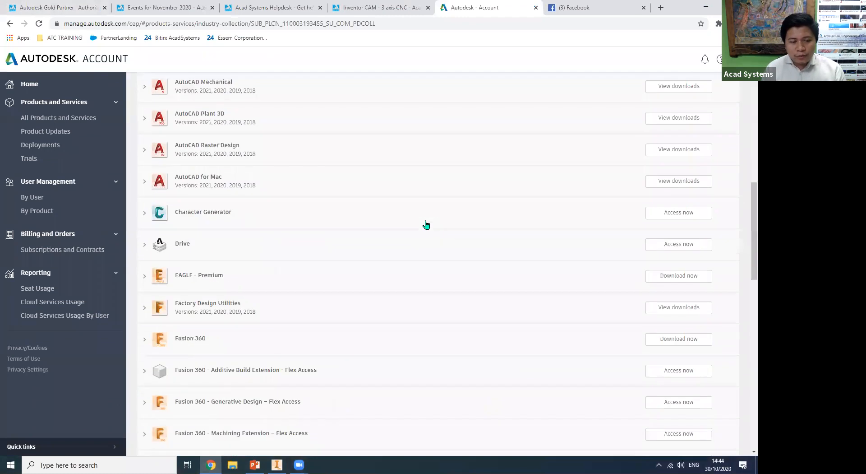
scroll(426, 224, down, 12)
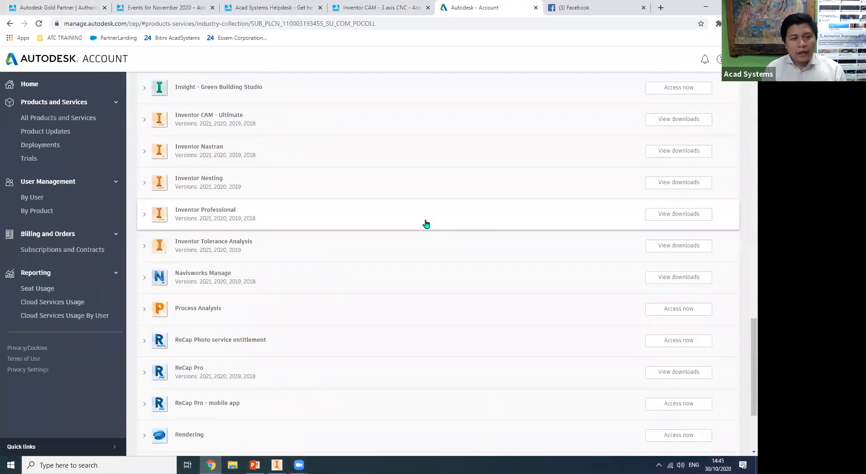
scroll(426, 224, up, 2)
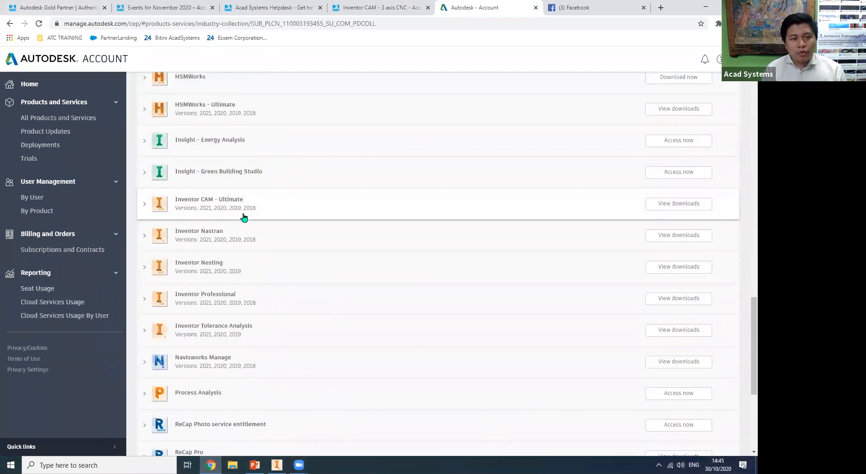
View the download options for Inventor CAM - Ultimate, including all download methods, and close them without downloading.
click(672, 204)
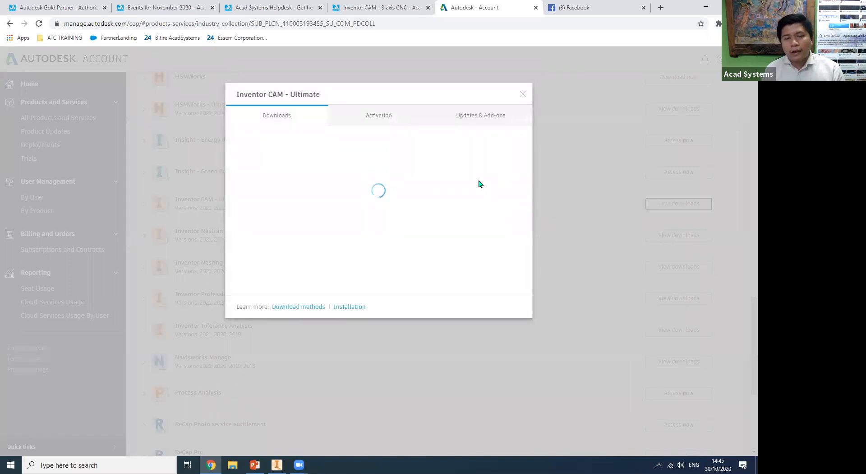
click(509, 184)
click(489, 246)
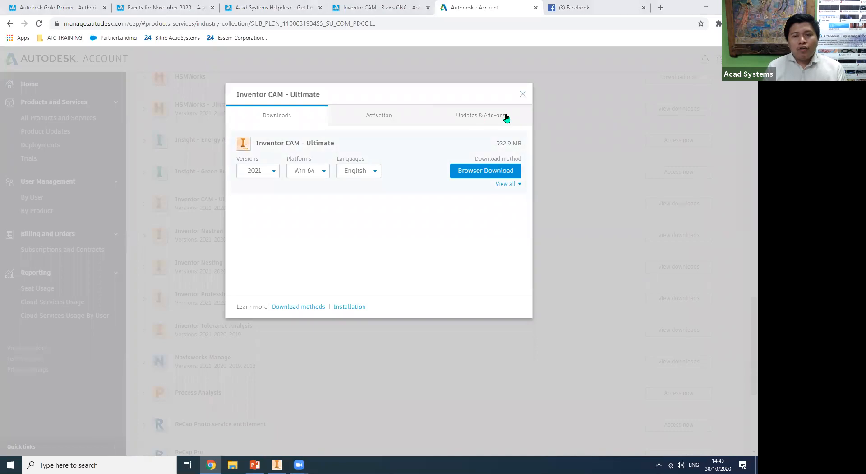
click(523, 95)
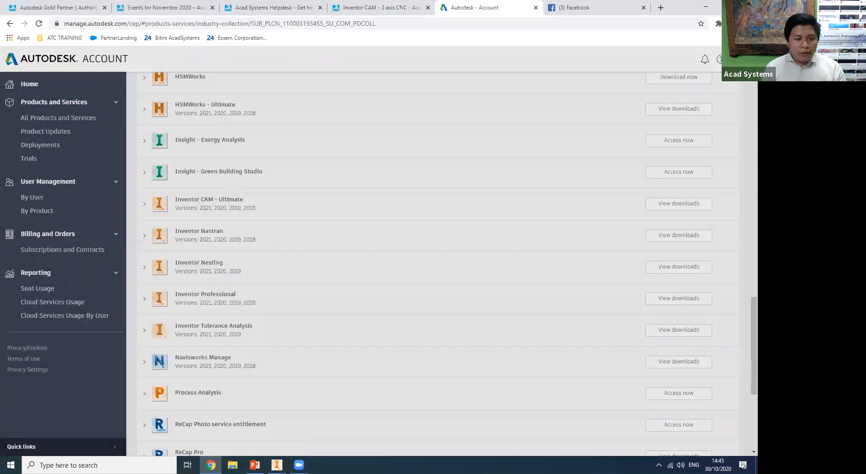
Switch back to Inventor, bring up the CAM tools and display the part's CAM operations.
key(alt+Tab)
click(167, 17)
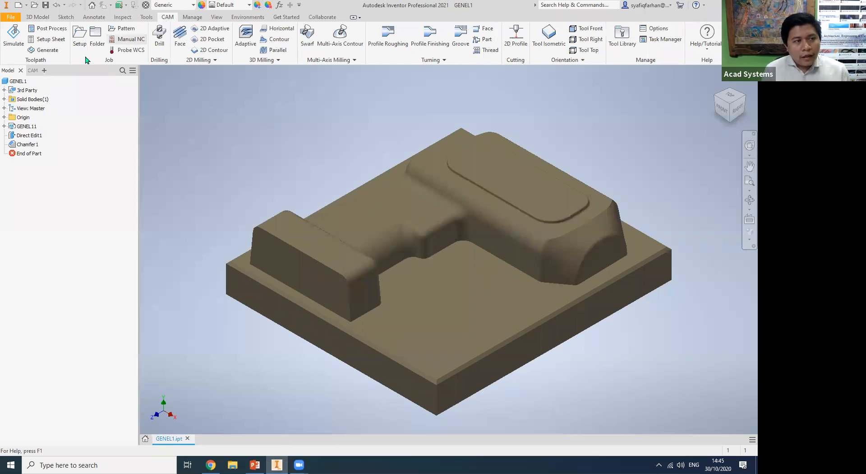
click(32, 70)
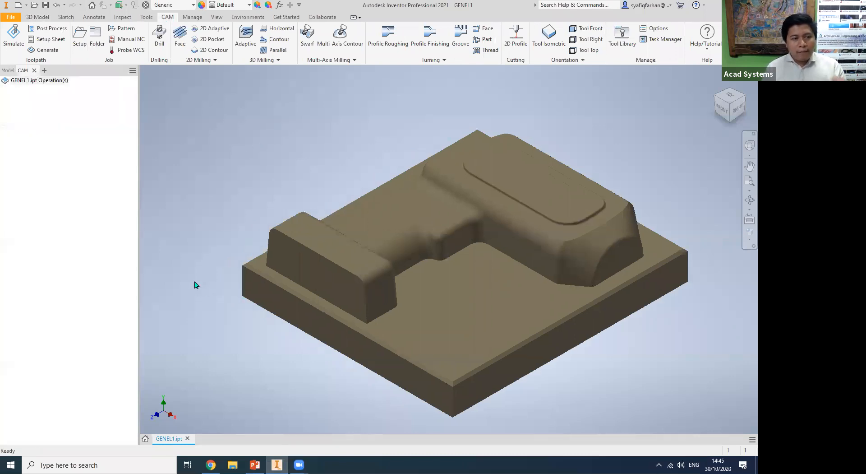
click(79, 48)
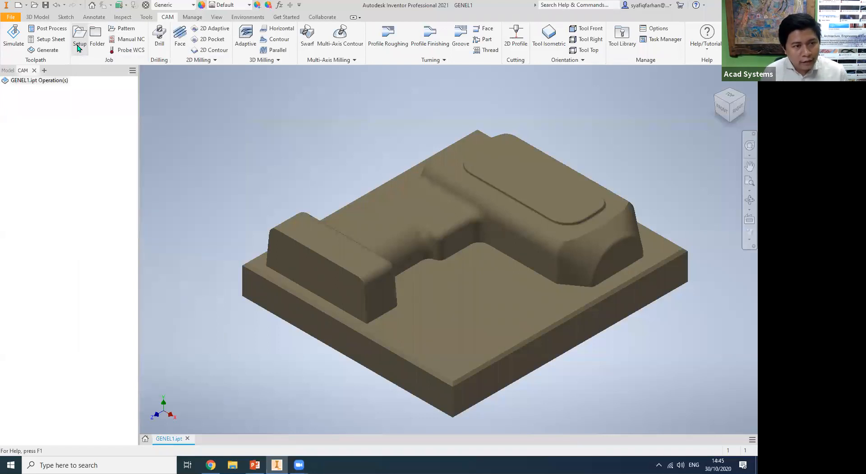
middle_drag(198, 330, 253, 299)
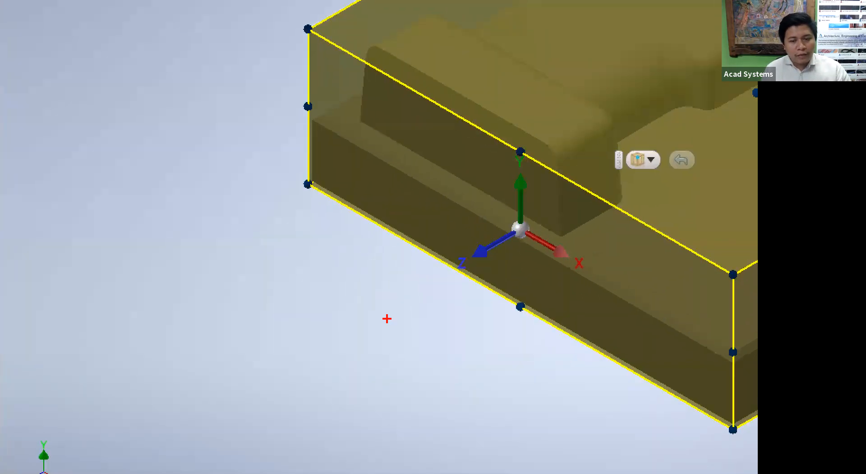
mouse_move(227, 372)
mouse_down()
mouse_move(405, 275)
mouse_move(394, 316)
mouse_move(253, 413)
mouse_up()
drag(310, 330, 353, 347)
mouse_move(351, 321)
mouse_down()
mouse_move(371, 324)
mouse_move(383, 311)
mouse_up()
drag(381, 289, 405, 297)
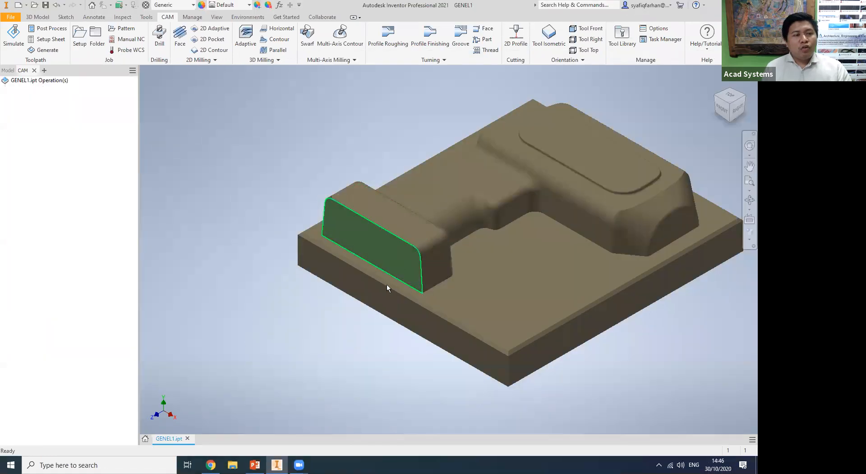
click(387, 283)
middle_drag(340, 322, 287, 351)
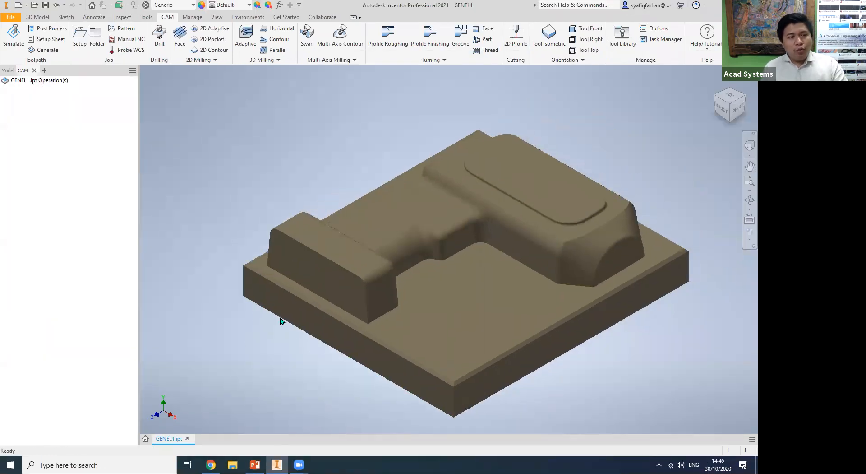
click(80, 41)
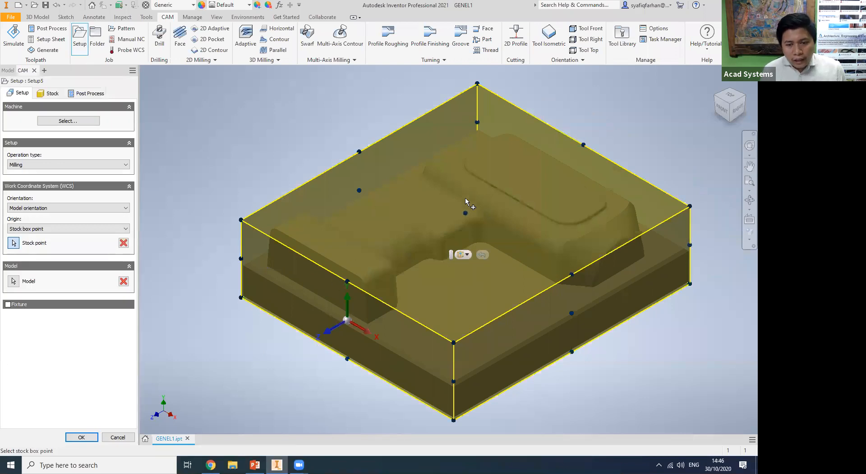
click(466, 213)
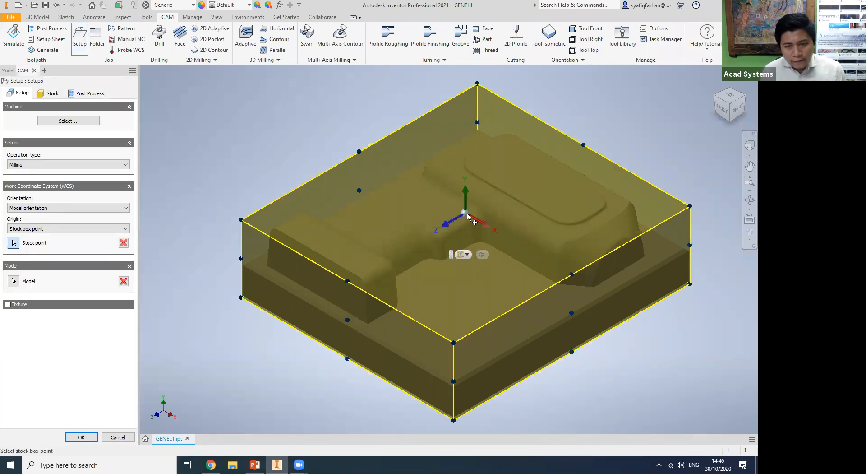
click(62, 209)
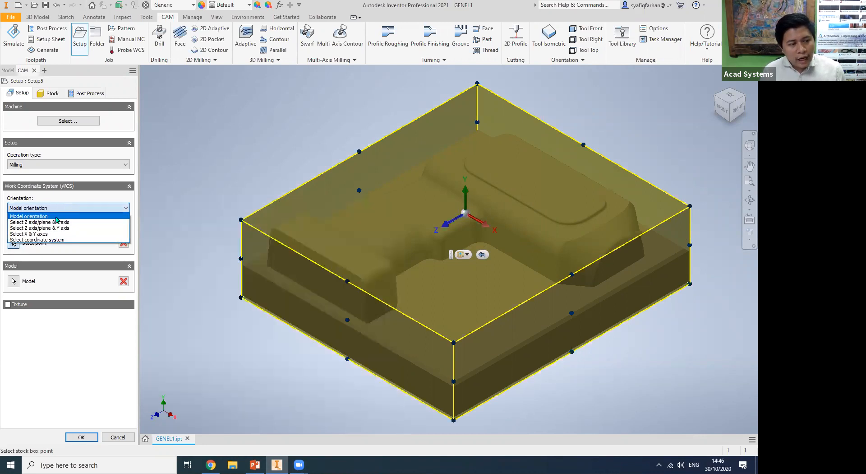
click(53, 222)
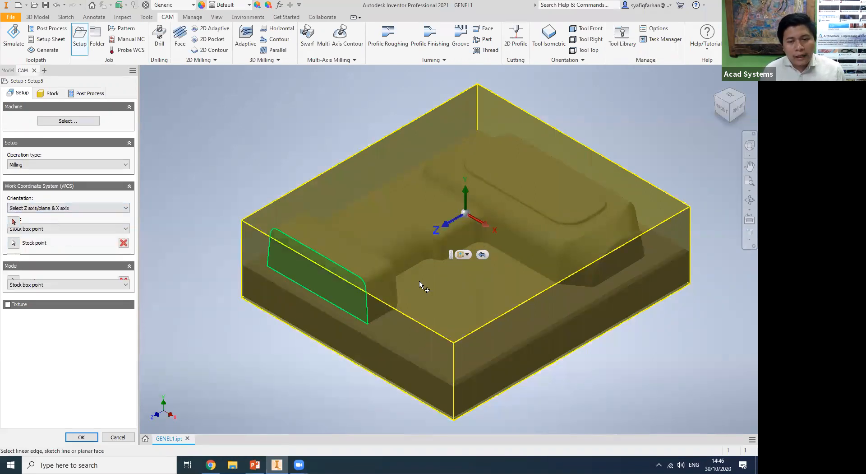
click(474, 292)
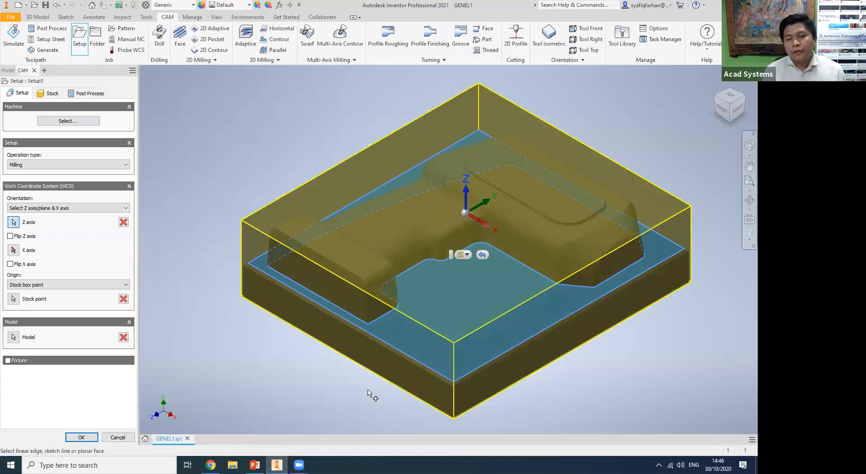
middle_drag(367, 386, 319, 397)
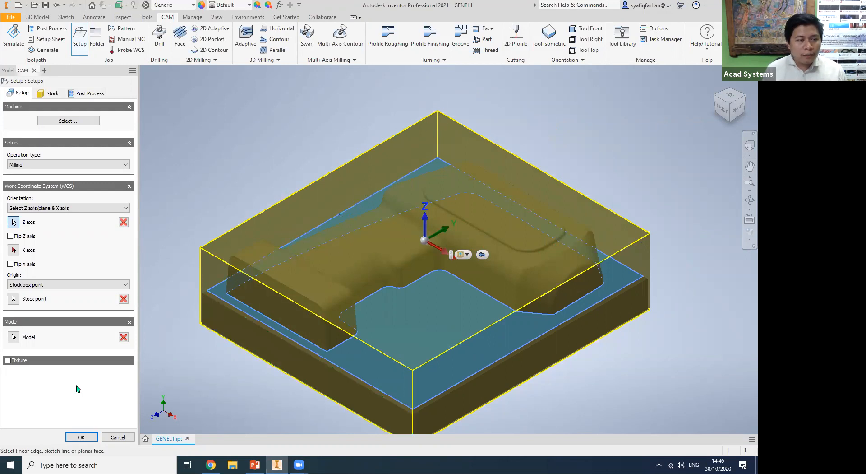
click(115, 436)
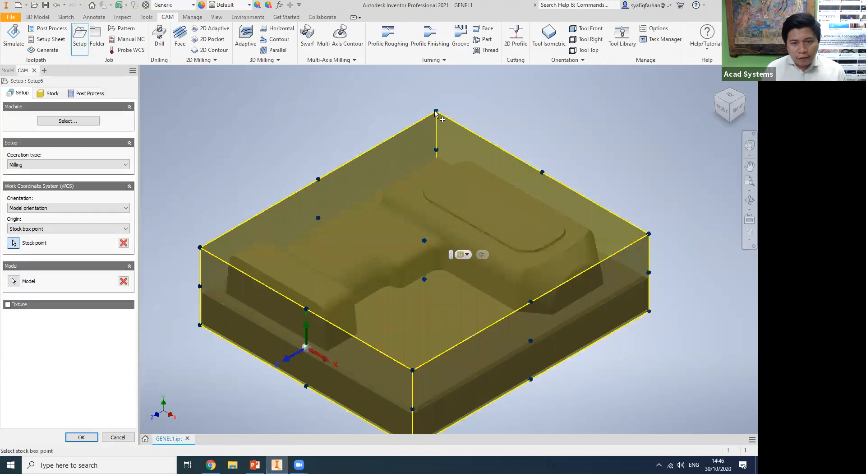
In a new milling setup, place the WCS origin at the stock's rear upper corner and align Z using the base plate's upper face.
click(437, 111)
middle_drag(456, 225, 448, 246)
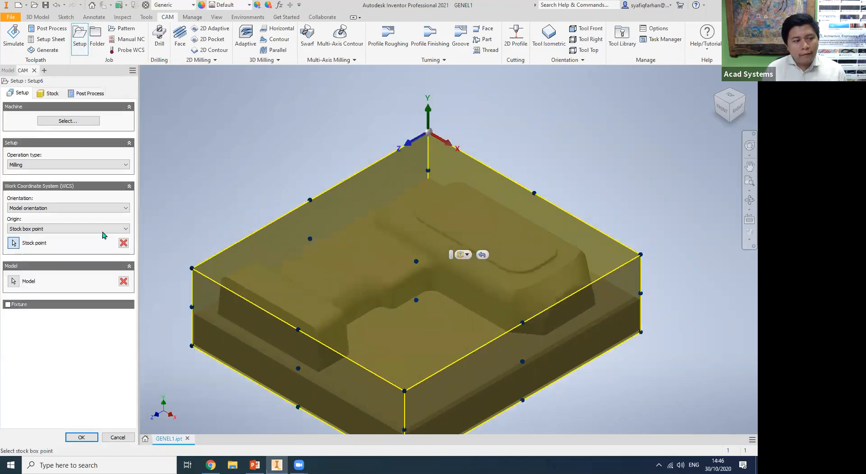
click(64, 208)
click(57, 229)
click(63, 208)
click(60, 228)
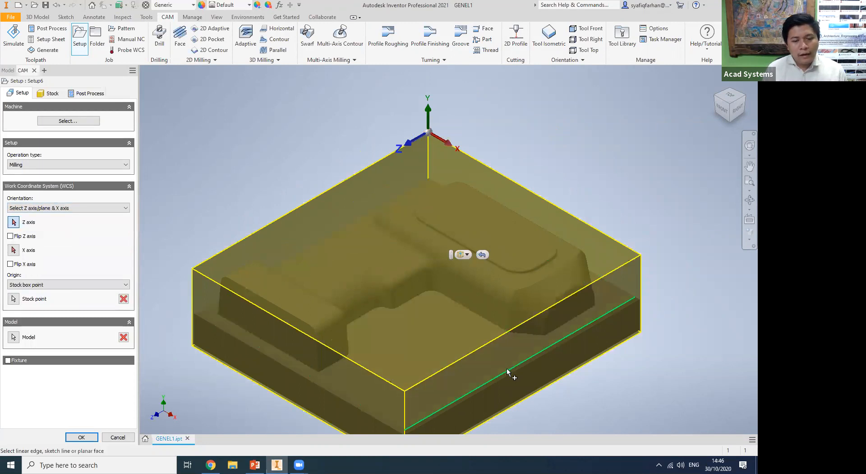
click(442, 346)
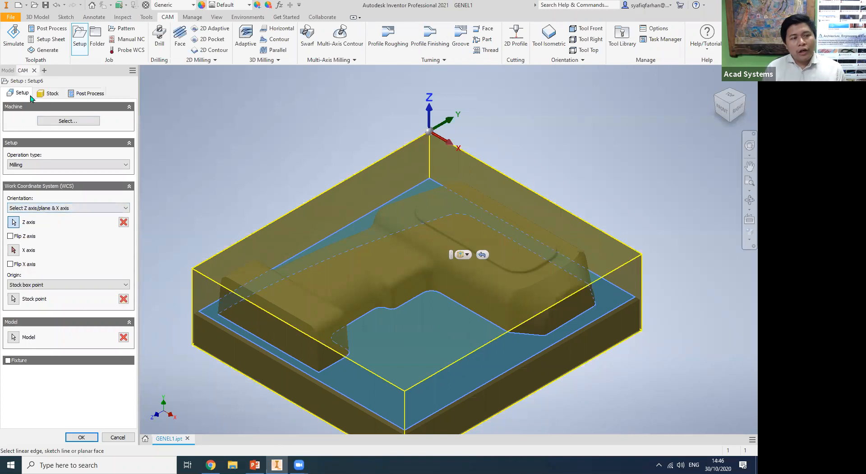
Set the side offset of the relative size box stock to 0 mm.
click(49, 93)
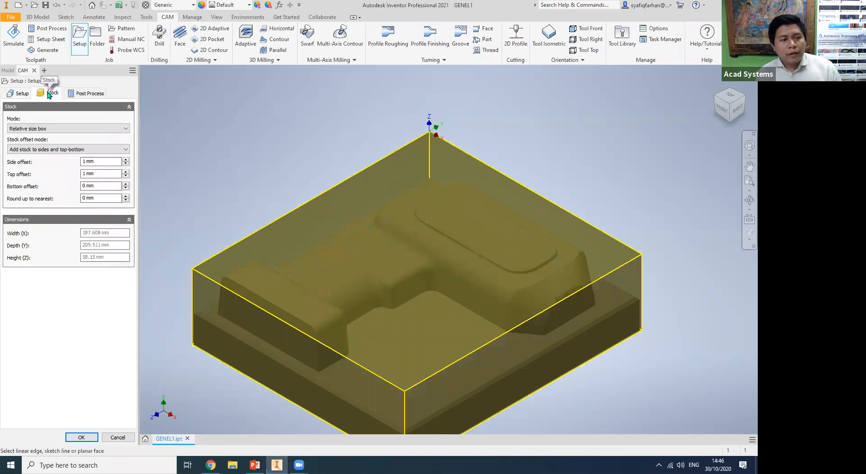
click(737, 108)
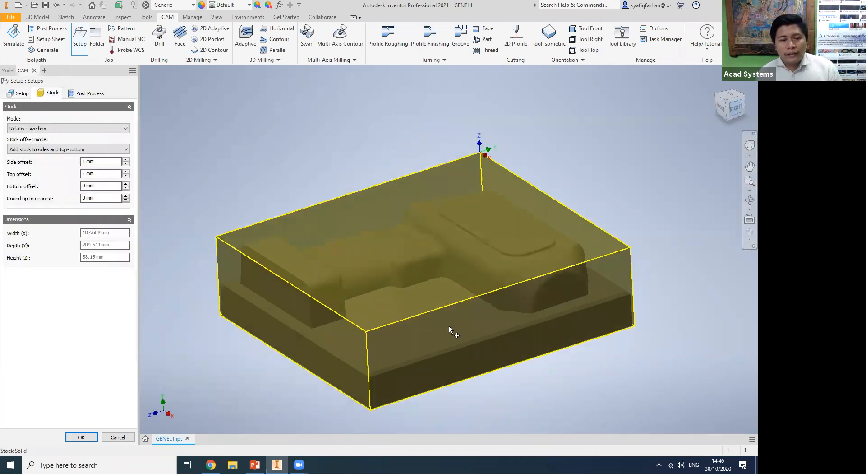
scroll(416, 280, up, 3)
middle_drag(450, 313, 540, 325)
middle_drag(431, 327, 520, 327)
scroll(268, 290, up, 3)
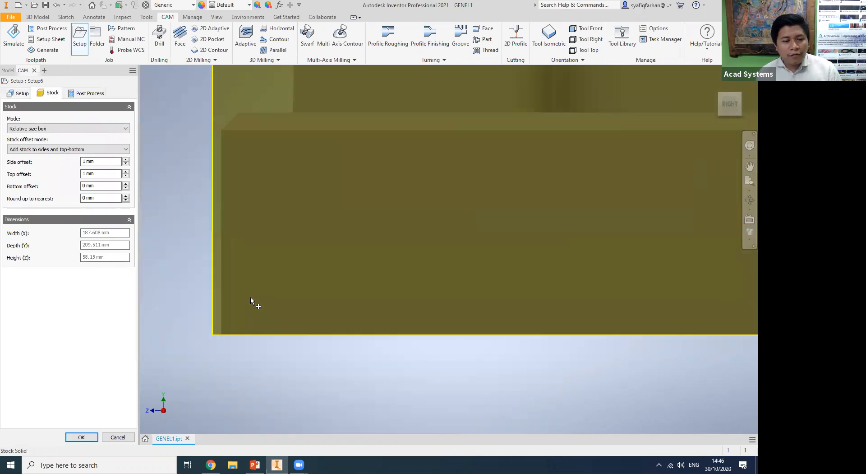
middle_drag(250, 297, 259, 301)
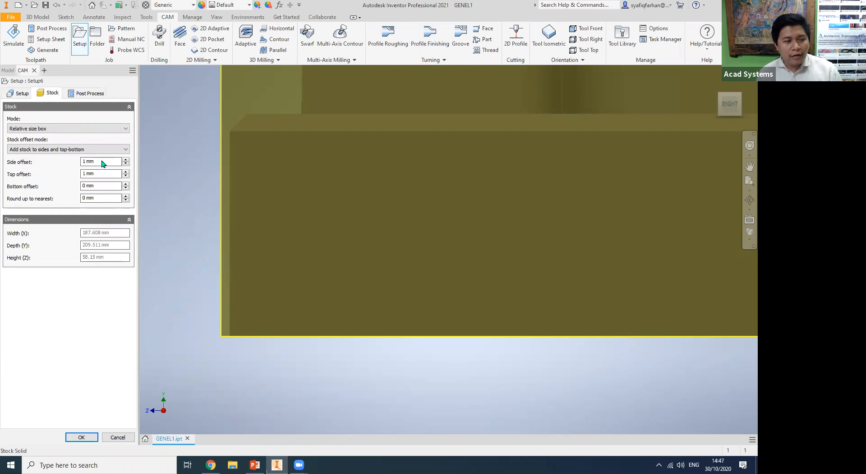
drag(99, 161, 55, 161)
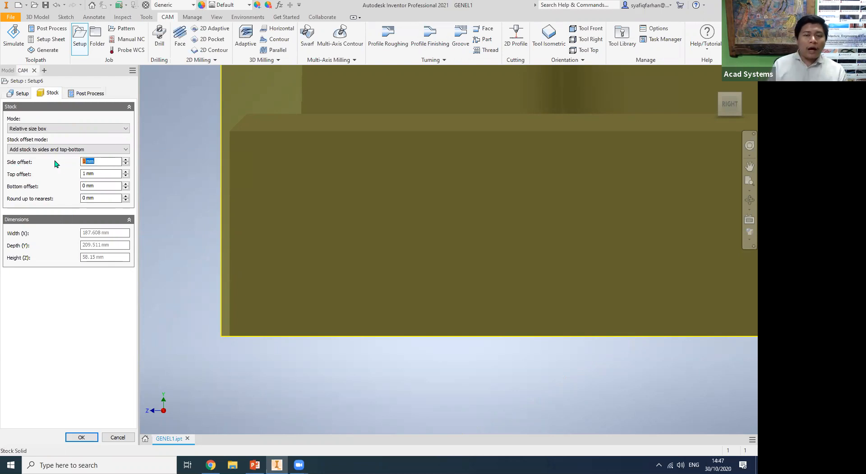
text(0)
click(108, 174)
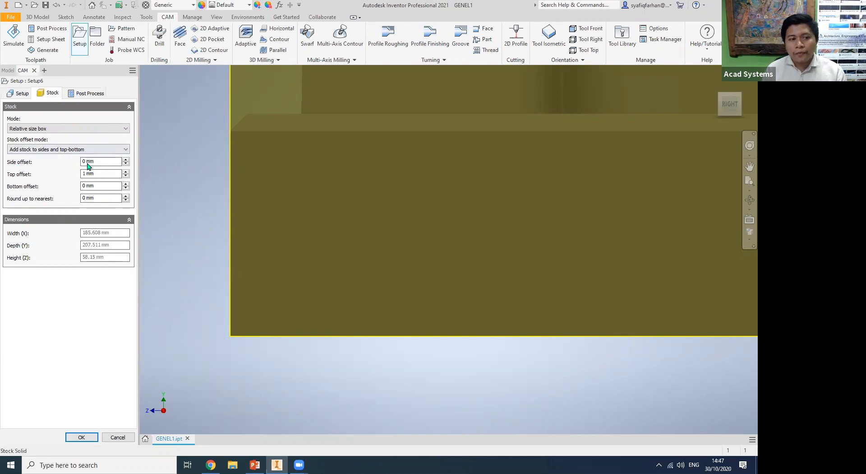
Check the stock's top offset above the part and set the bottom offset to 5 mm.
scroll(181, 174, down, 4)
middle_drag(182, 176, 220, 338)
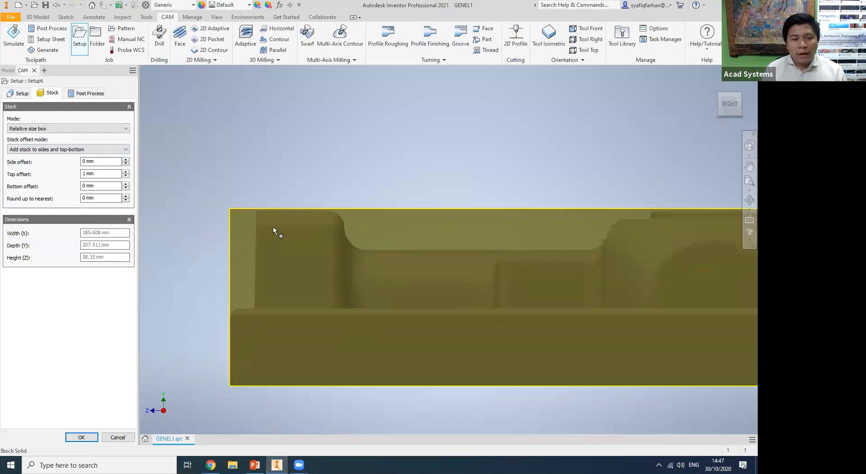
scroll(274, 227, up, 2)
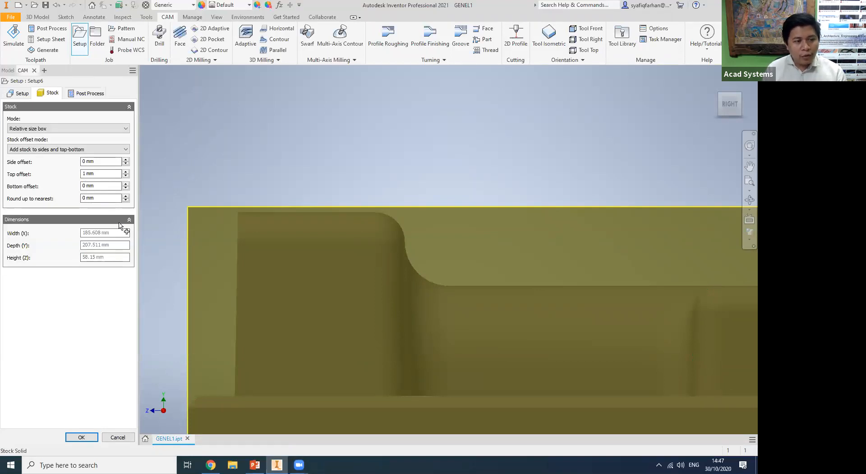
scroll(195, 347, down, 2)
middle_drag(196, 346, 256, 219)
click(99, 184)
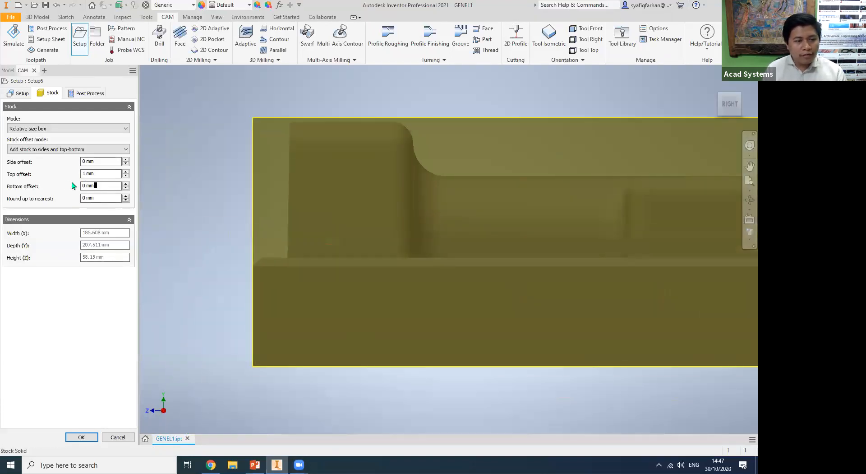
text(5)
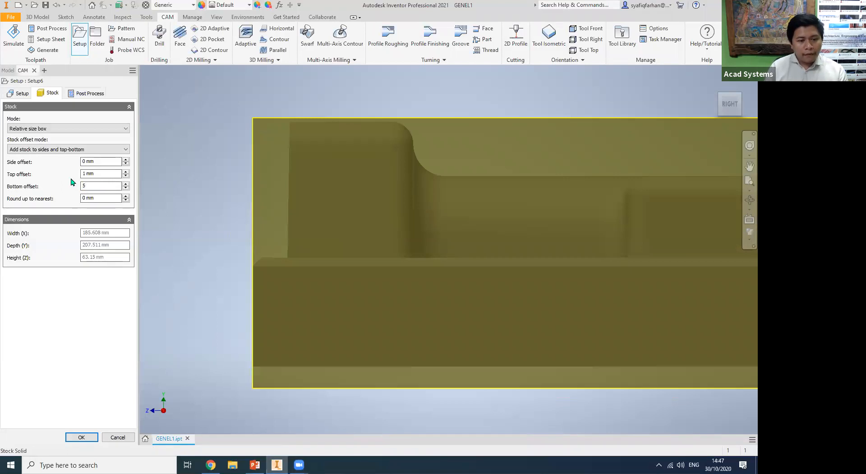
scroll(241, 356, up, 2)
middle_drag(240, 356, 233, 266)
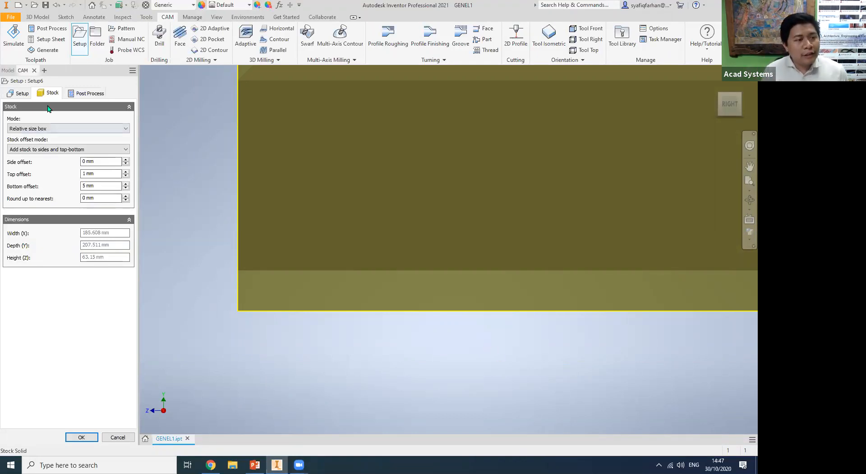
Review the work coordinate system settings, the stock box around the part and the available stock modes.
click(22, 93)
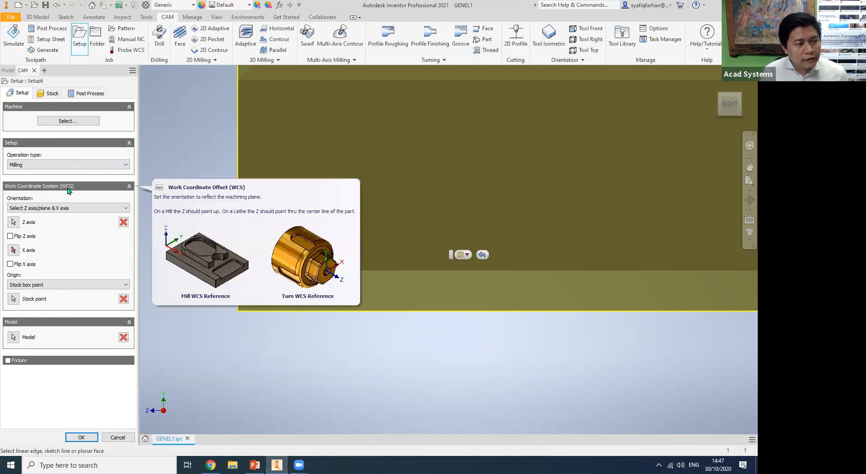
click(53, 94)
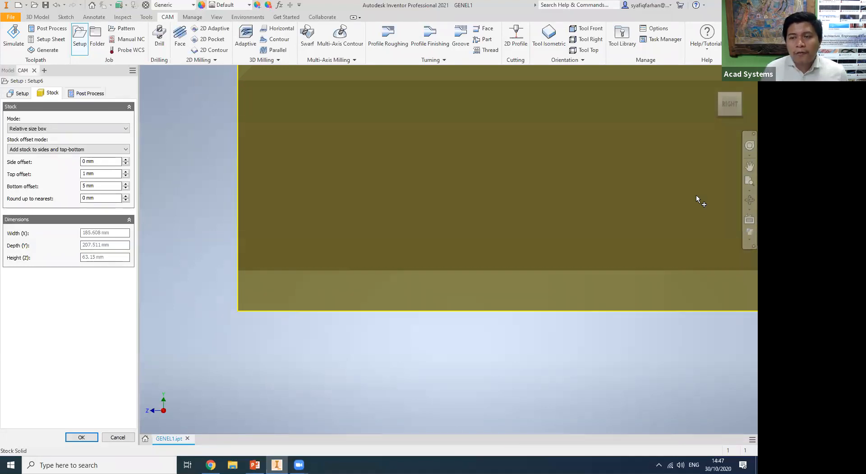
click(712, 97)
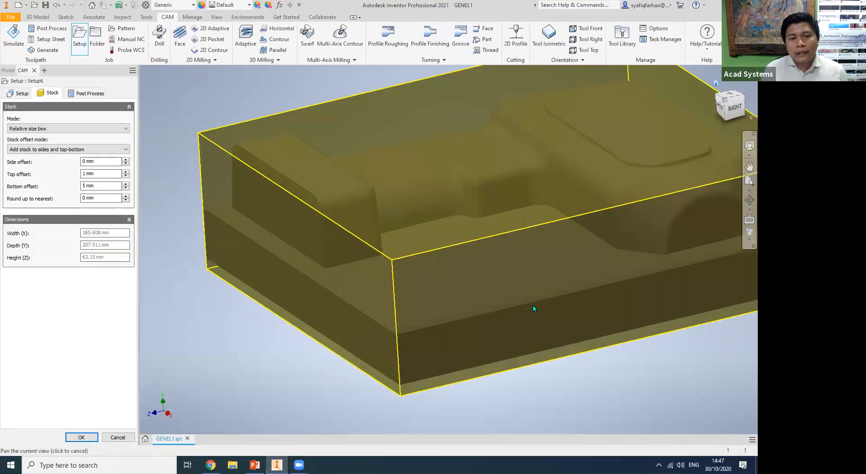
middle_drag(541, 328, 606, 341)
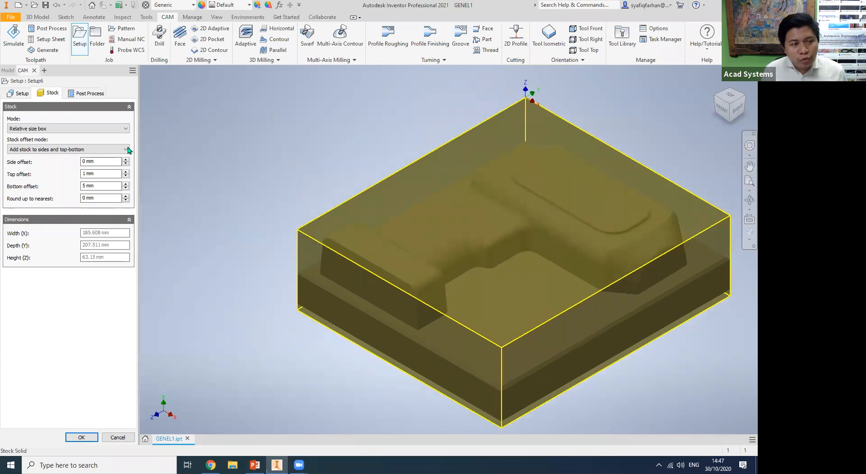
click(107, 129)
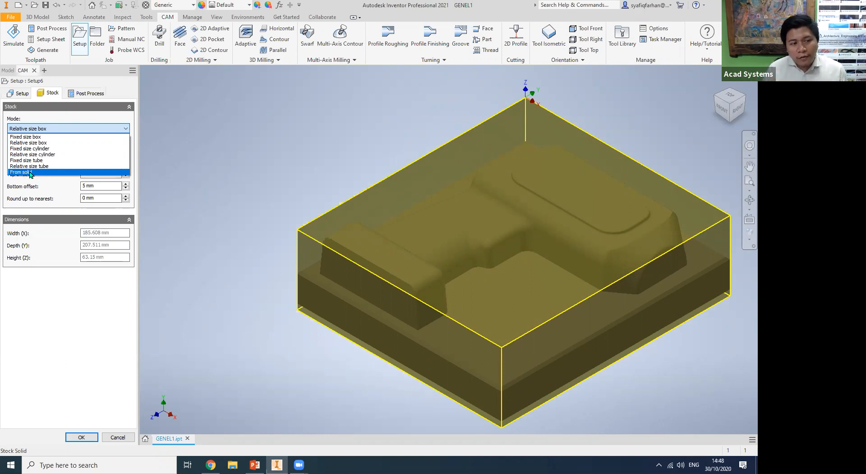
click(49, 309)
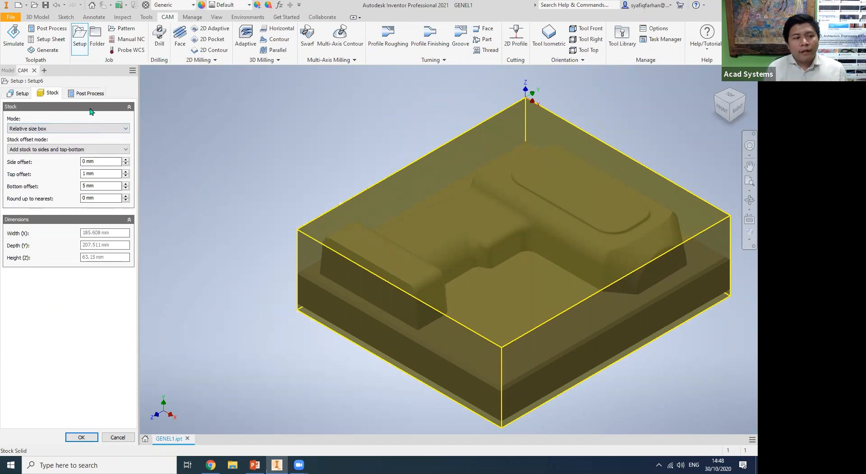
Review the setup's post process settings, create the milling setup and check its stock preview.
click(91, 93)
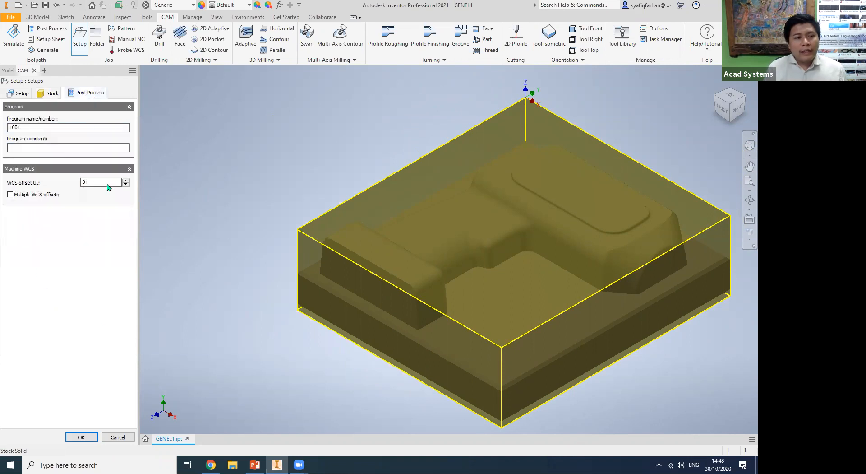
click(89, 436)
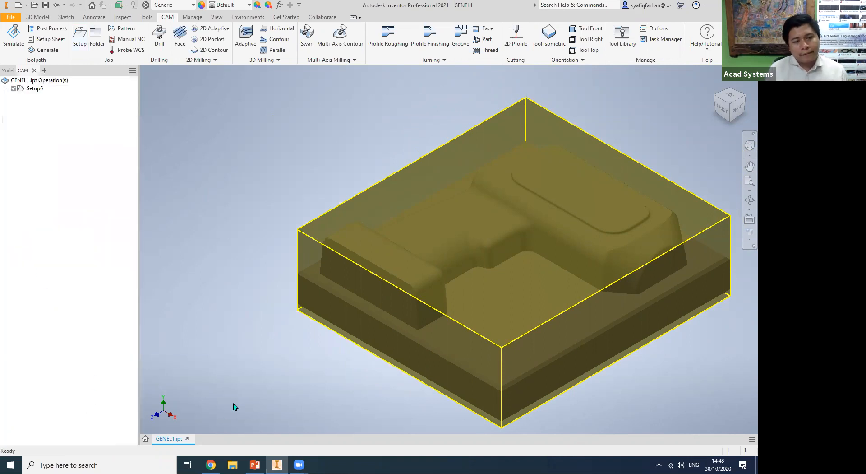
click(36, 89)
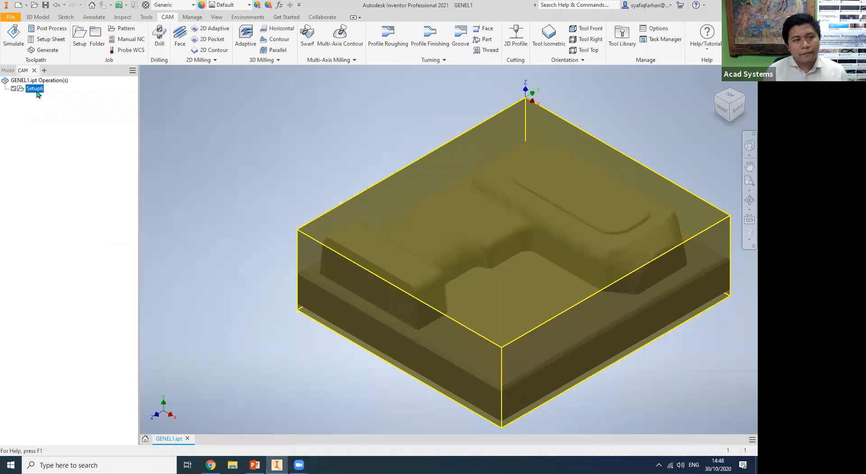
click(42, 126)
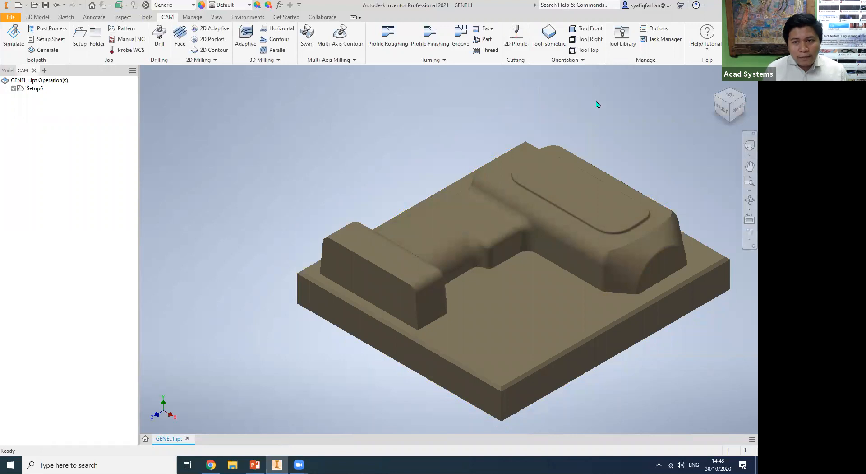
Delete the 5 mm flat end mill from the GENEL1 document's tools in the Tool Library.
click(617, 52)
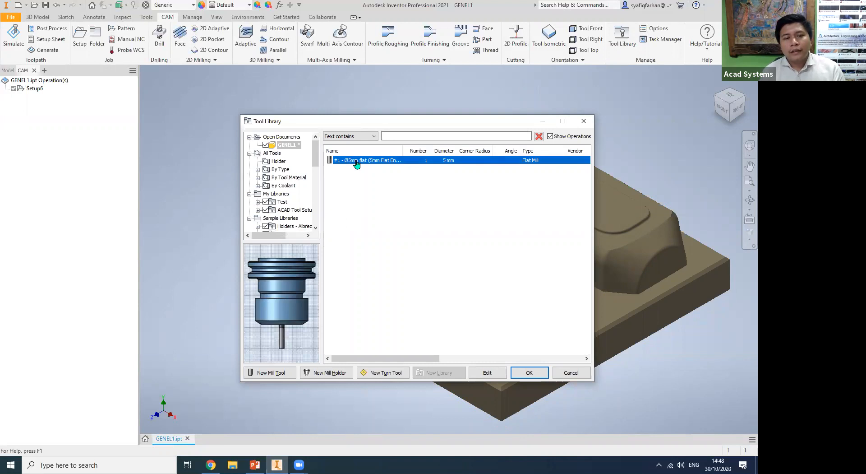
key(Delete)
click(399, 266)
click(285, 145)
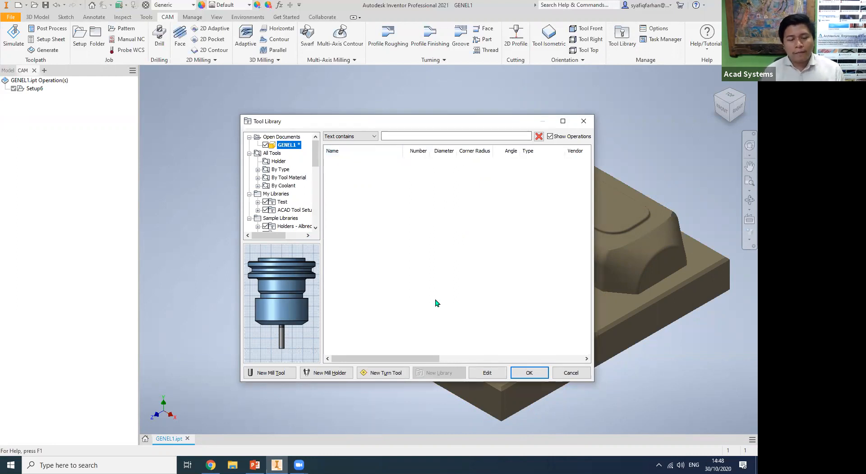
Create a new tool library named INV CAM under My Libraries.
click(280, 194)
click(290, 210)
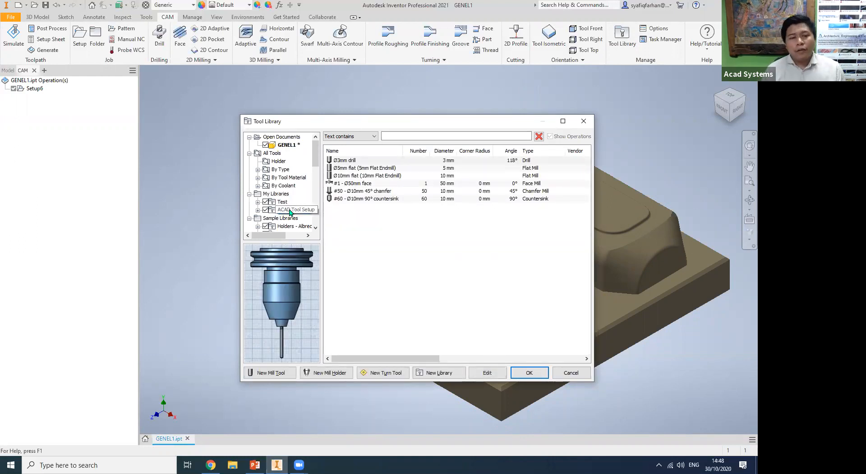
right_click(283, 196)
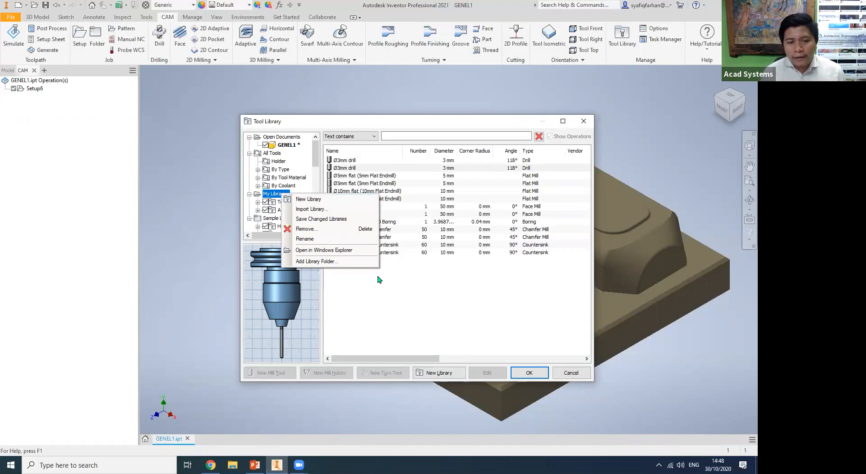
click(309, 199)
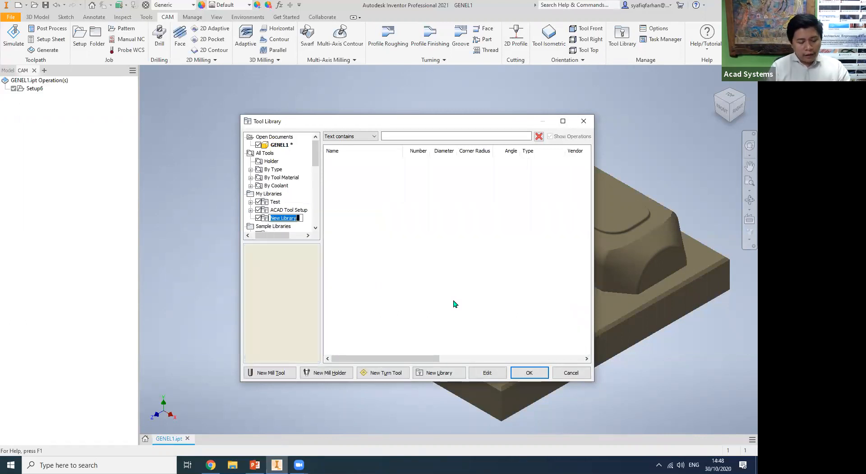
text(N)
text(N)
text(V CAM)
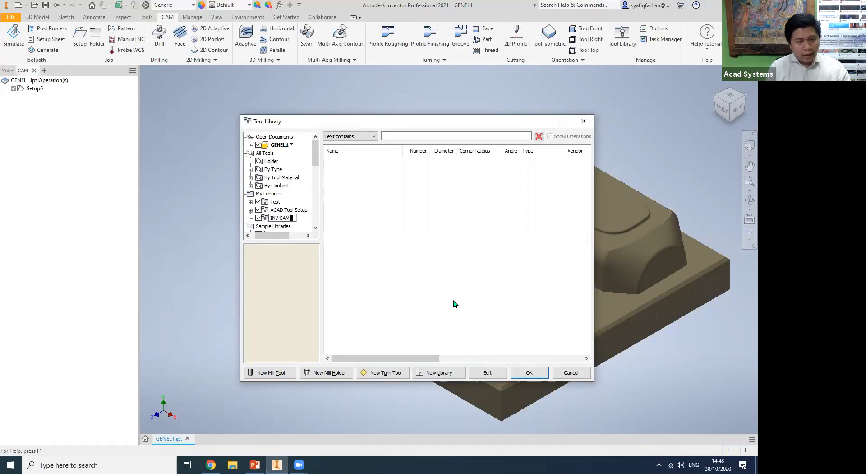
key(Return)
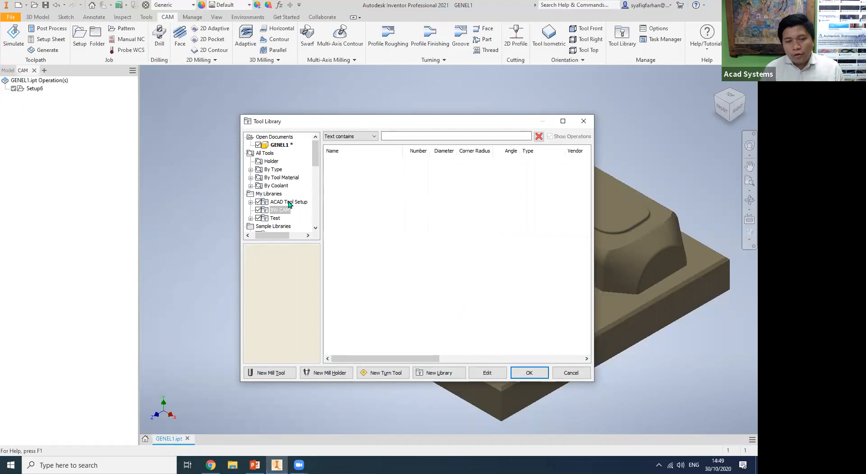
Copy a 3 mm flat end mill from the flat mills of all libraries into the INV CAM library.
click(251, 170)
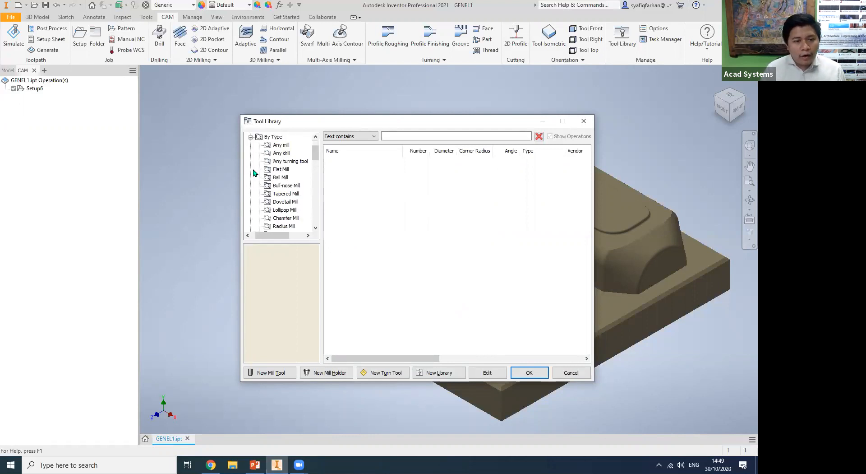
click(281, 170)
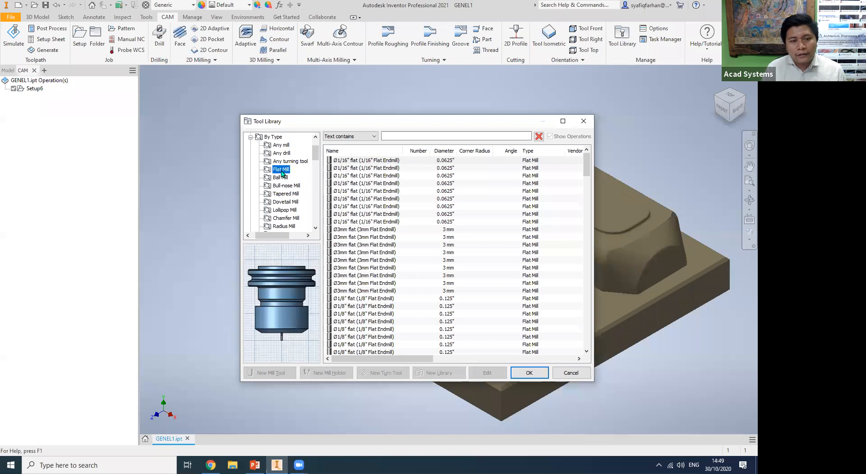
click(347, 275)
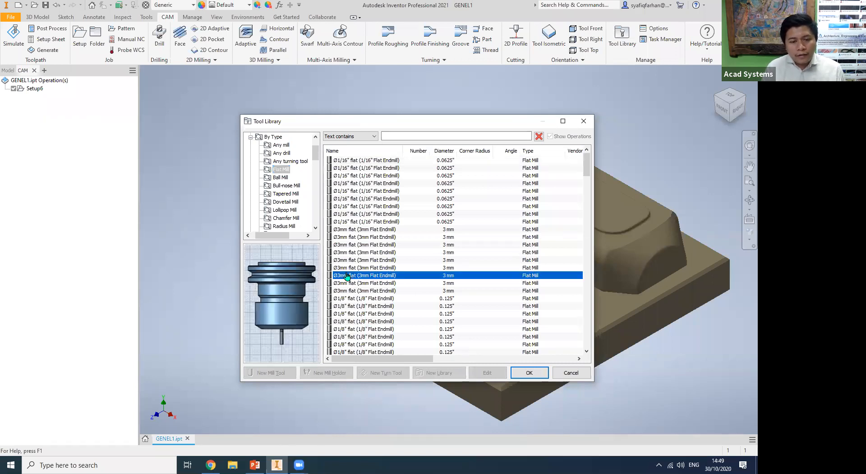
right_click(347, 276)
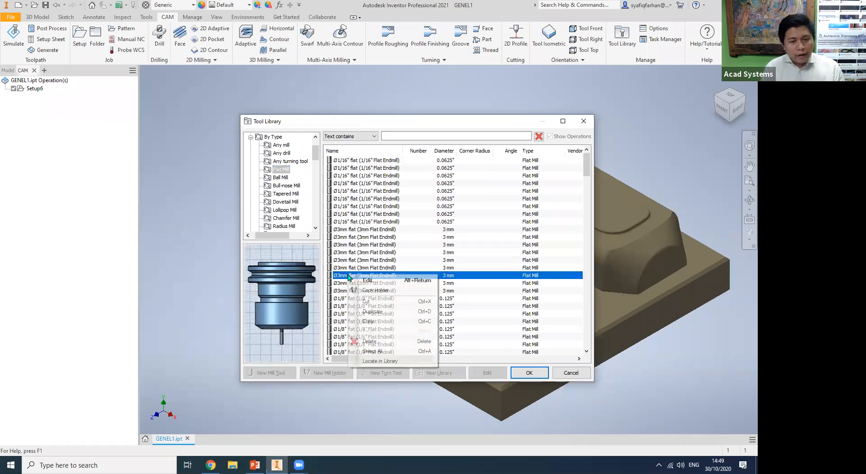
click(374, 323)
drag(316, 155, 316, 187)
click(279, 185)
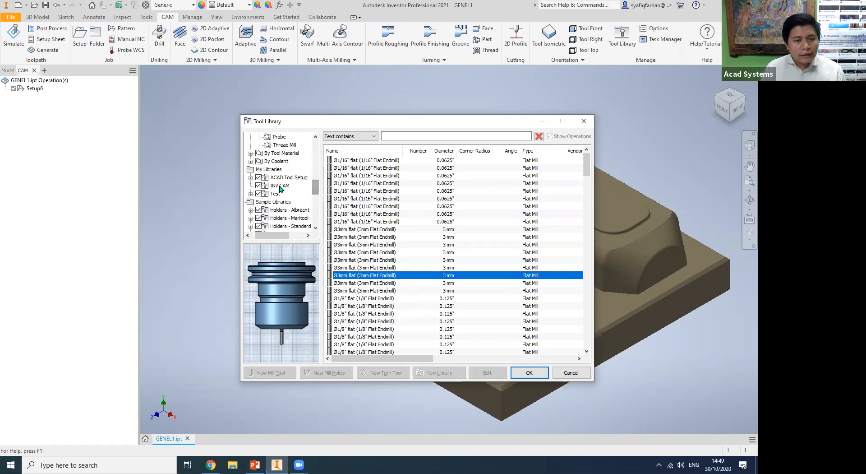
right_click(385, 189)
click(411, 232)
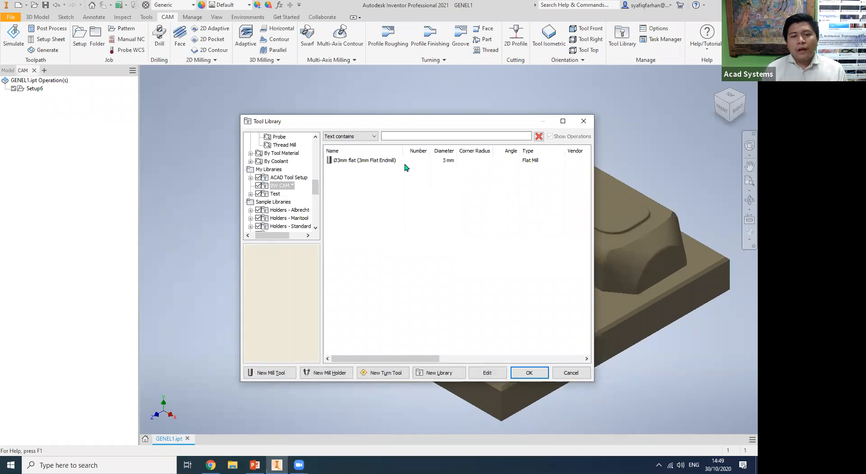
right_click(378, 160)
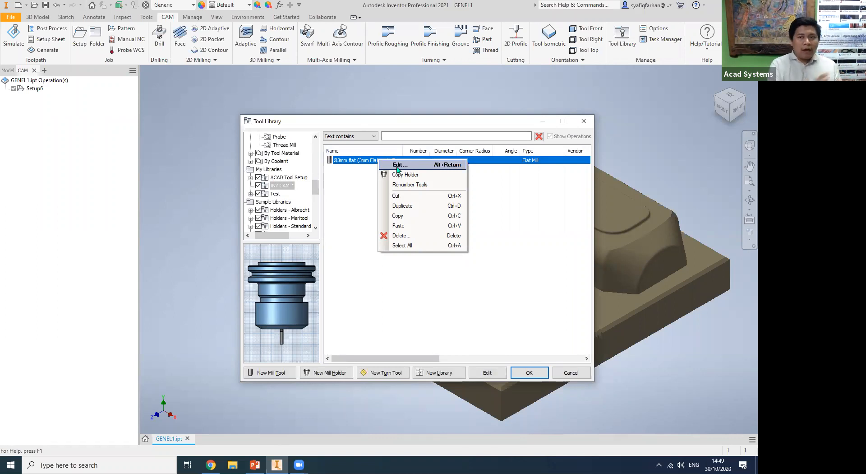
click(707, 14)
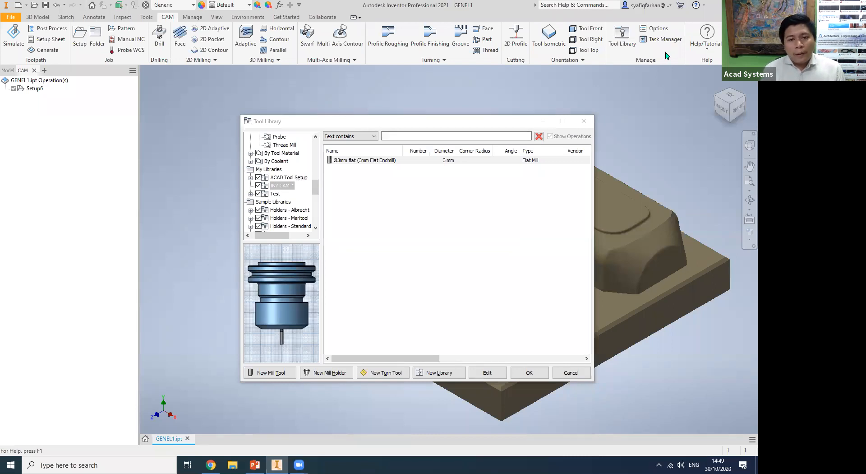
click(399, 214)
Set the tool number of the 3 mm drill in the ACAD Tool Setup library to 1.
click(285, 180)
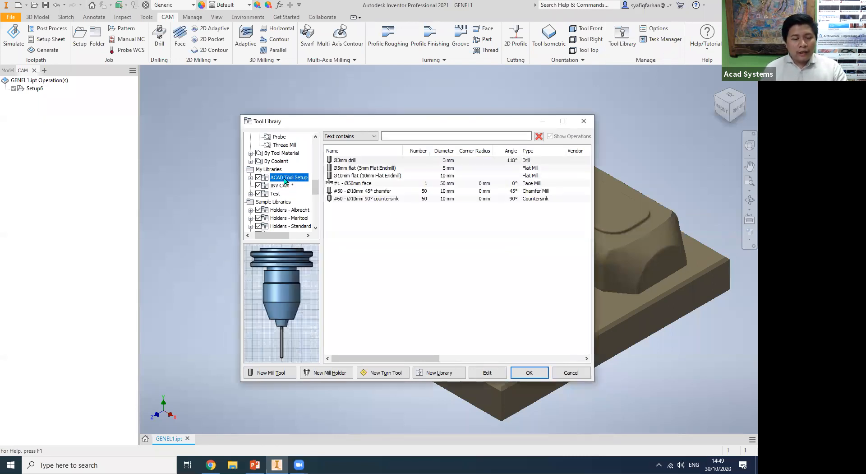
right_click(418, 163)
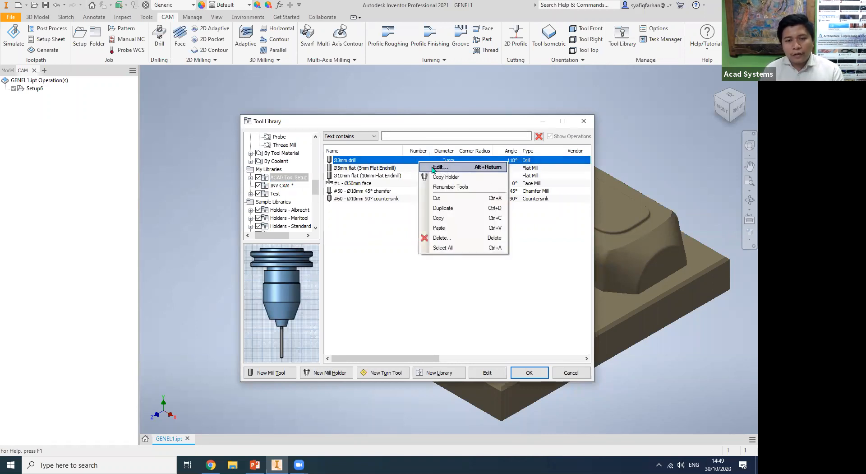
click(437, 167)
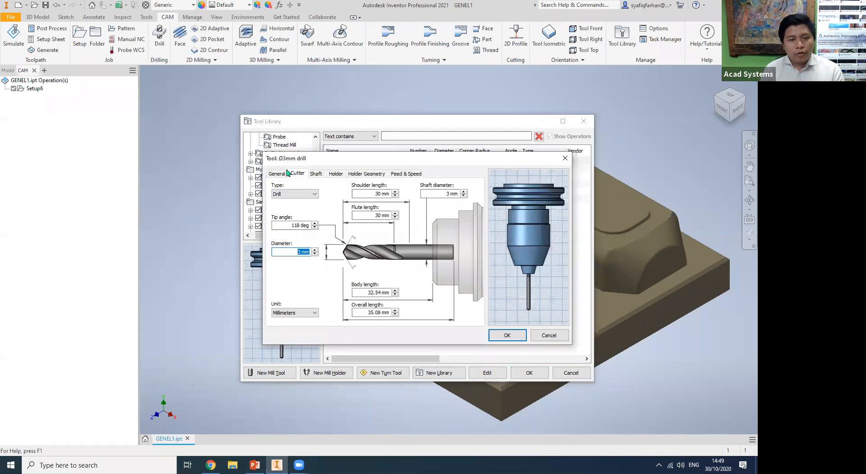
click(280, 173)
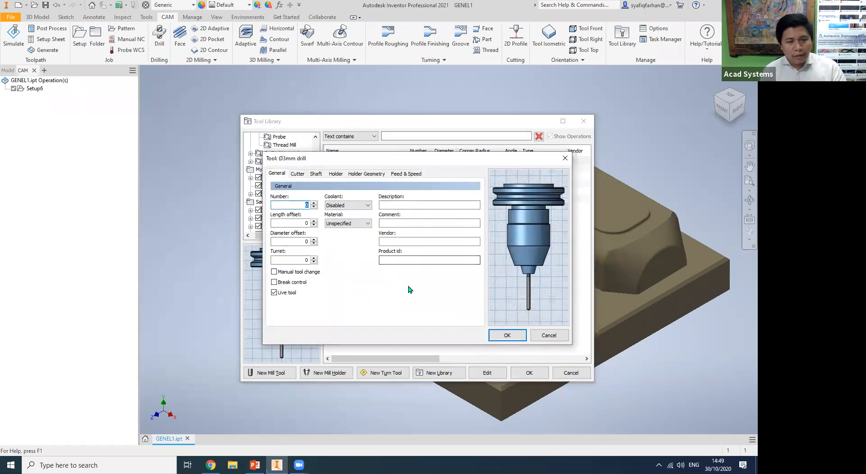
text(1)
click(510, 337)
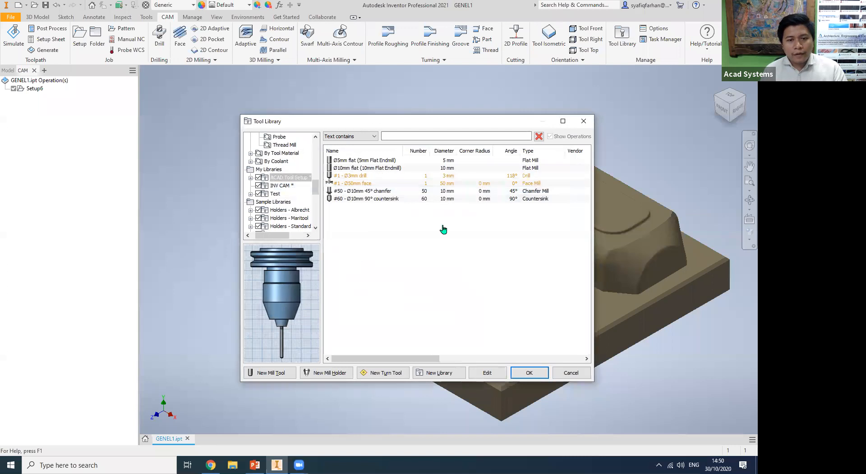
Set the tool number of the 50 mm face mill in the ACAD Tool Setup library to 2.
click(421, 186)
right_click(422, 185)
click(439, 192)
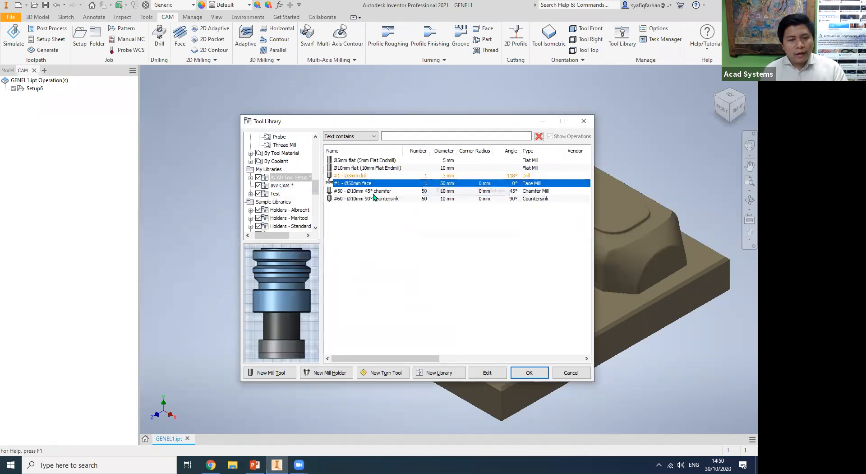
text(2)
click(505, 334)
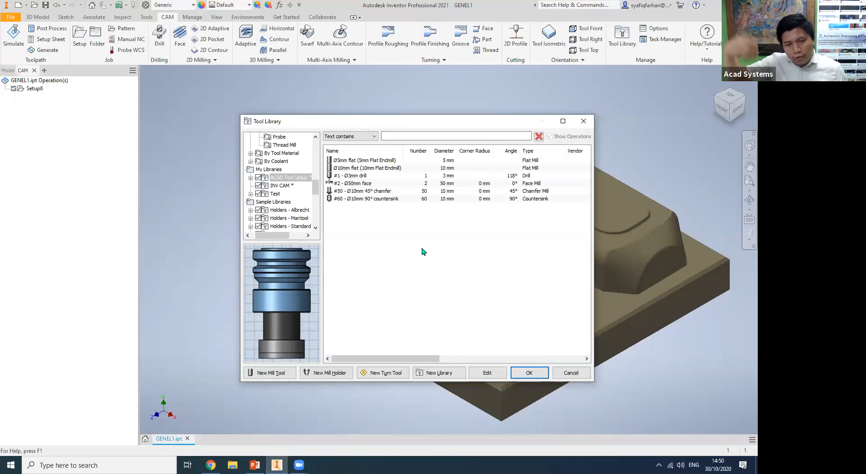
click(584, 121)
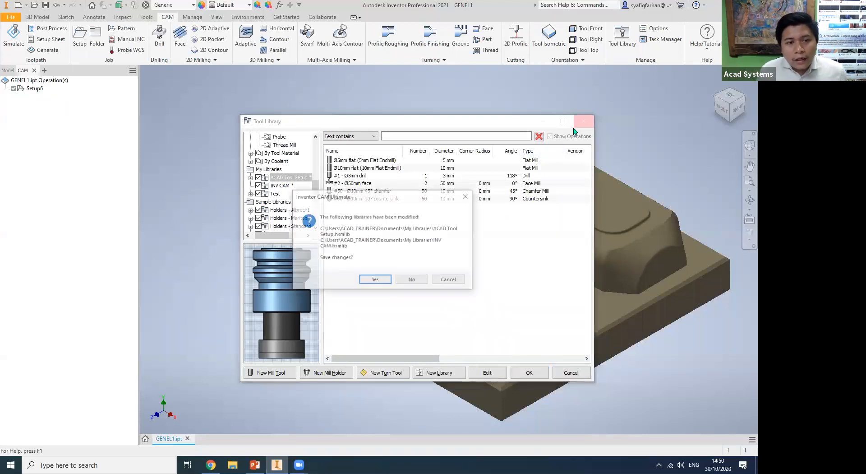
click(467, 197)
Copy all tools of the ACAD Tool Setup library into the GENEL1 document and accept the Tool Library changes.
click(388, 199)
ctrl+click(389, 160)
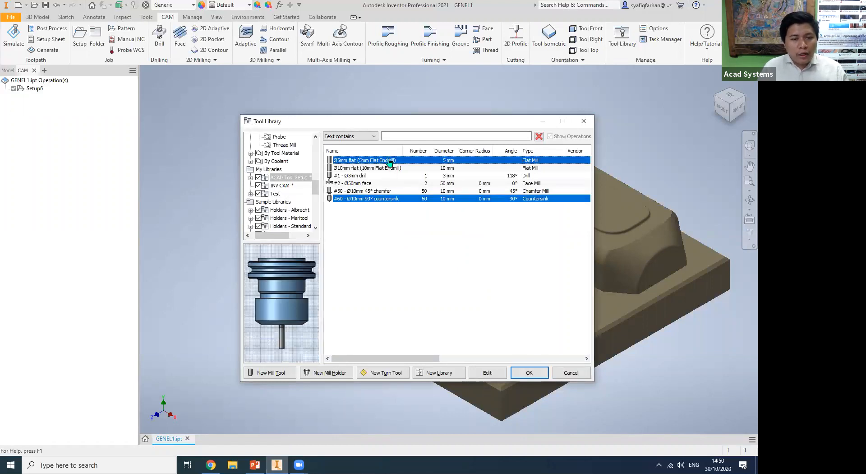
ctrl+click(386, 168)
ctrl+click(382, 176)
ctrl+click(379, 183)
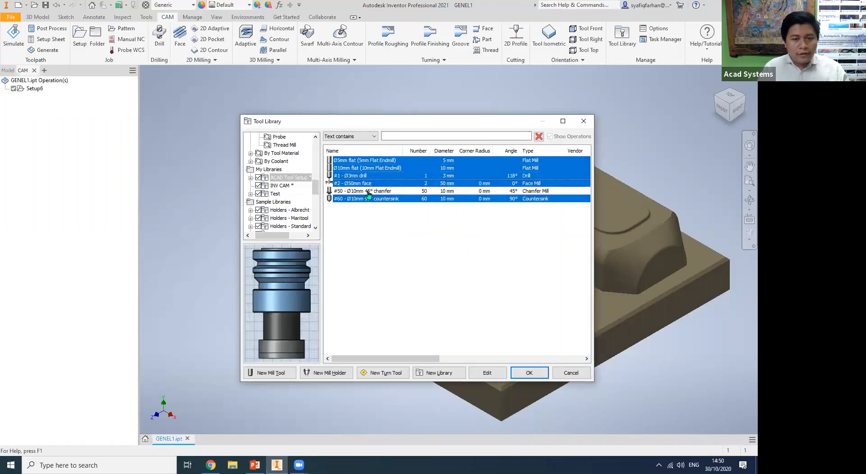
ctrl+click(377, 191)
scroll(292, 153, up, 7)
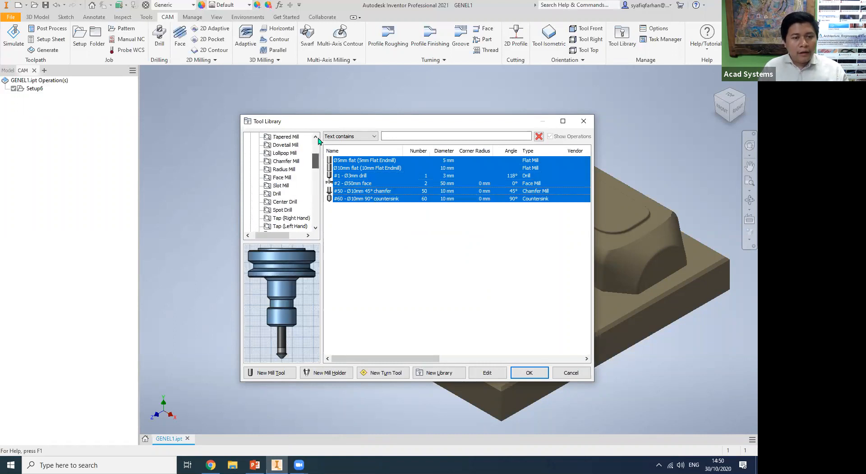
click(287, 146)
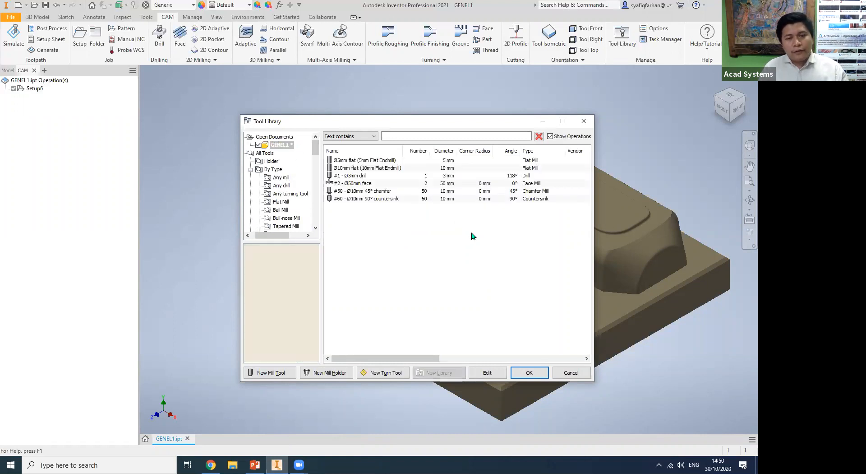
click(543, 377)
click(493, 289)
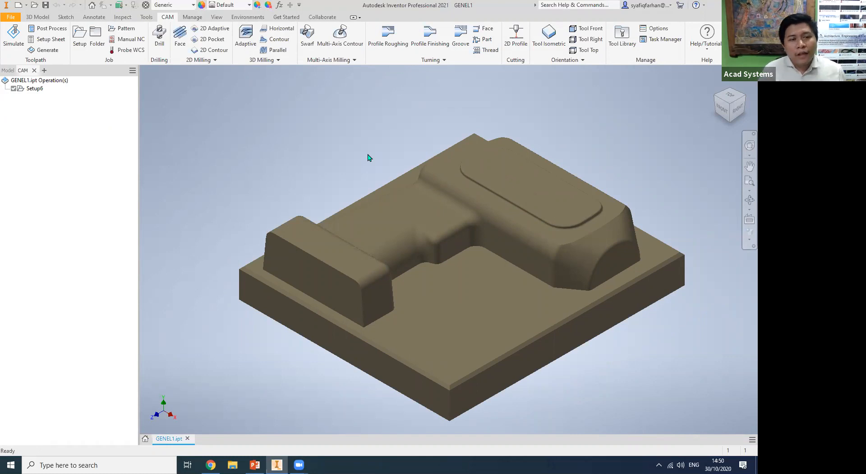
Create a Face milling operation in Setup6 with the #2 50 mm face mill and display its toolpath.
click(180, 41)
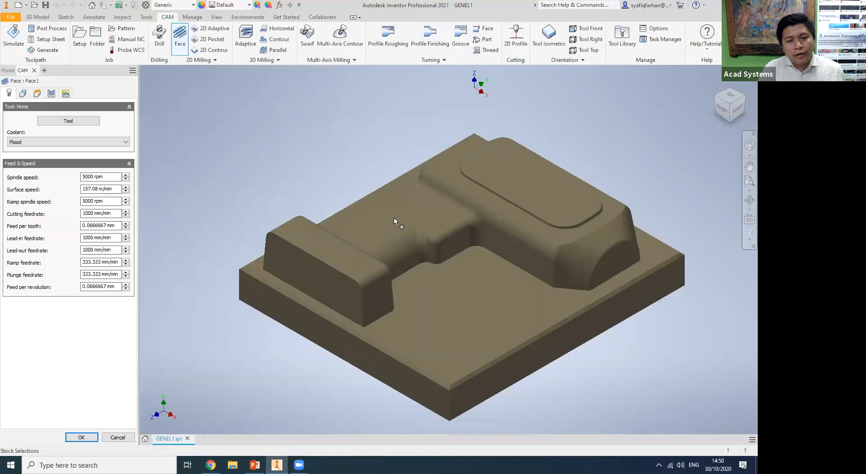
click(490, 371)
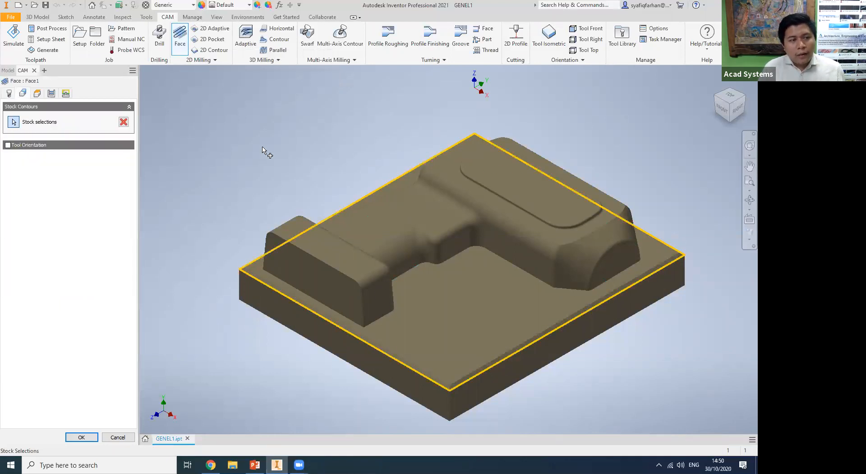
click(8, 93)
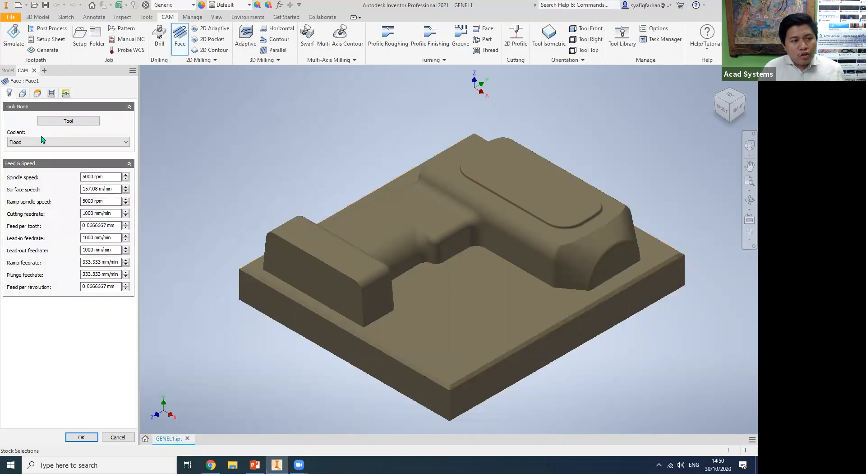
click(69, 120)
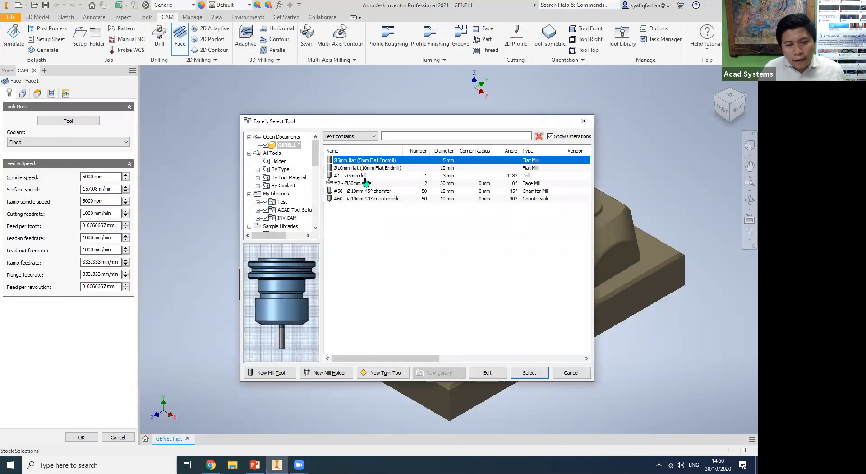
click(364, 184)
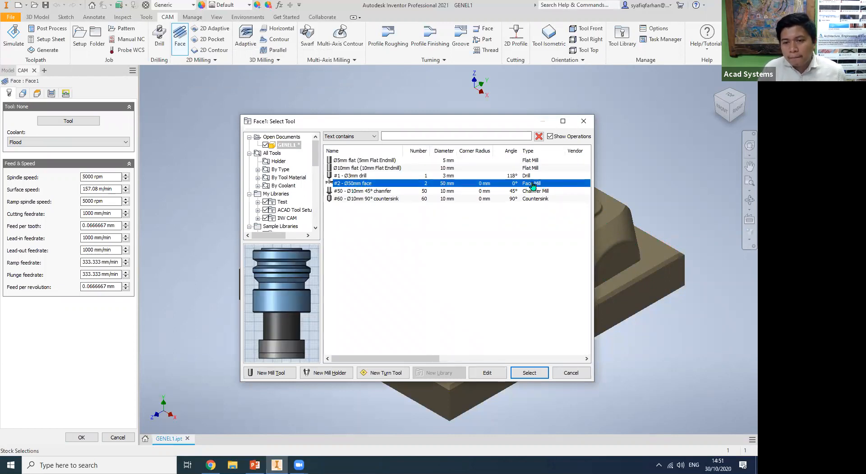
click(529, 373)
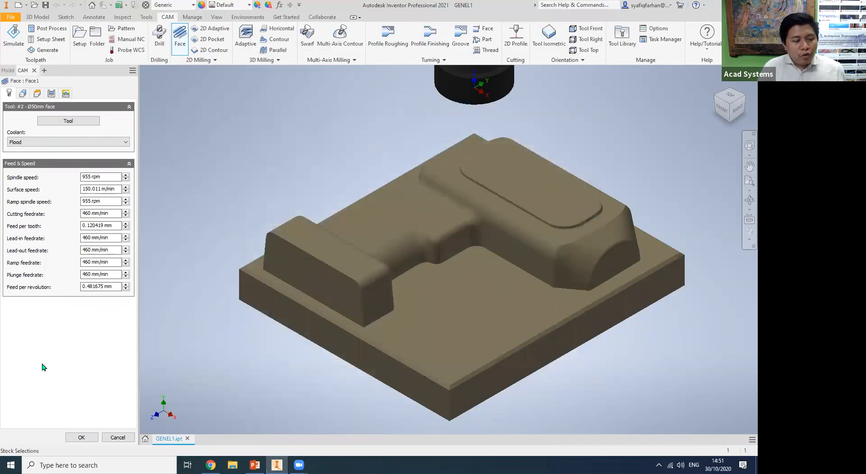
click(80, 438)
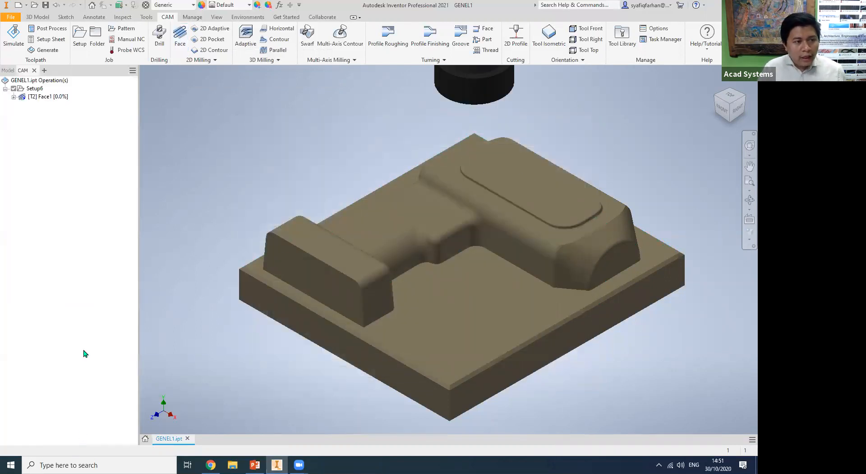
click(39, 89)
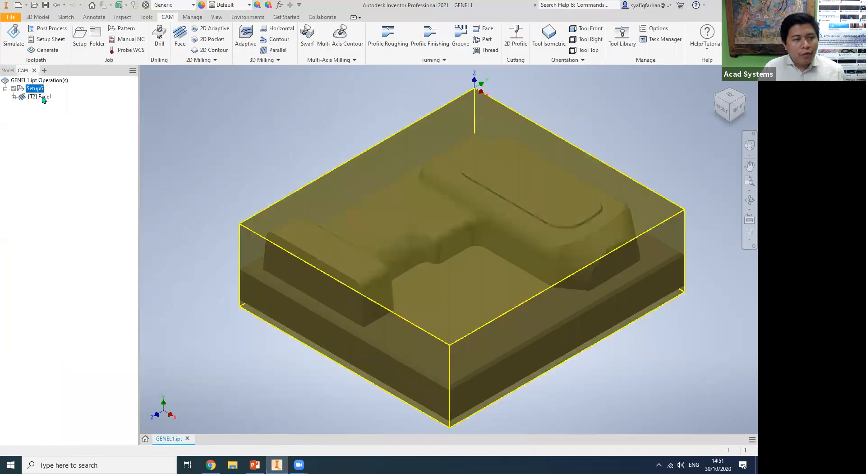
click(44, 97)
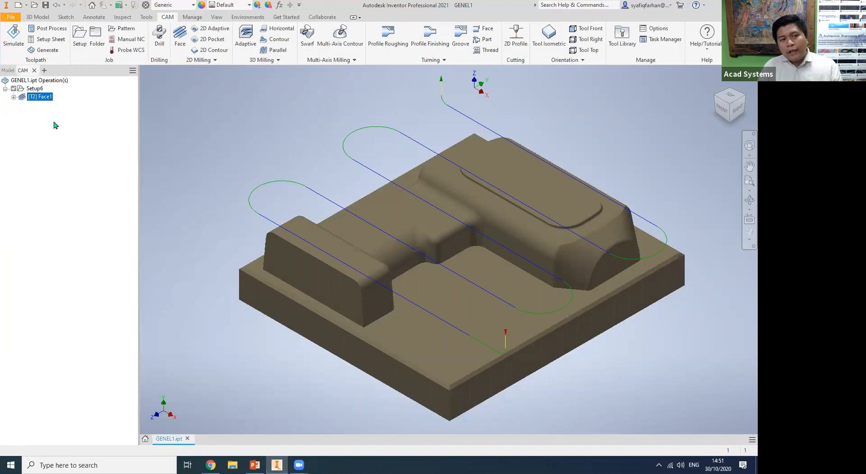
Open the simulation of the Face1 toolpath and compare the view with the stock hidden and shown.
right_click(46, 98)
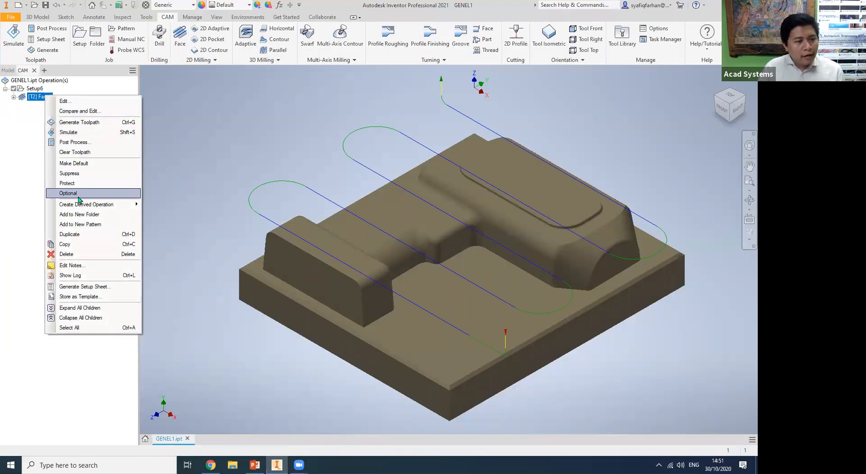
click(89, 134)
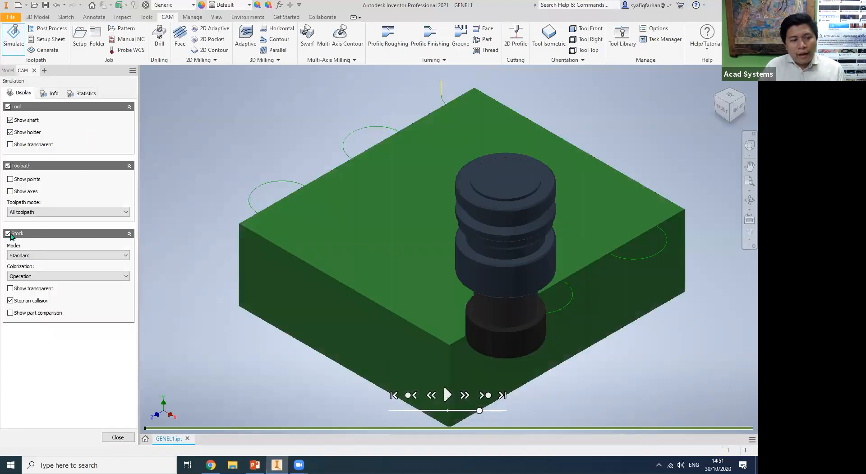
click(8, 234)
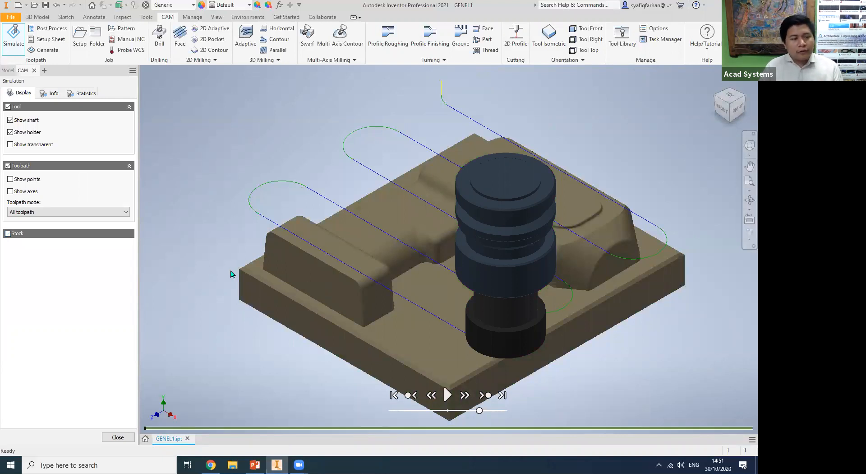
click(8, 234)
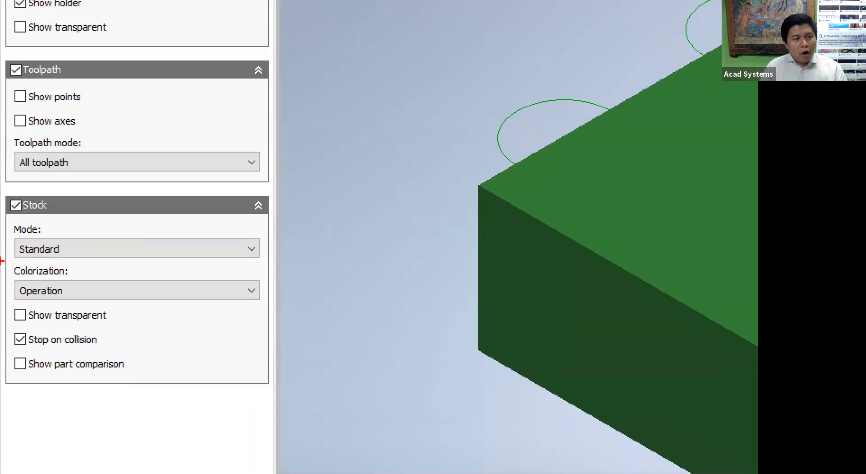
drag(156, 310, 159, 401)
drag(159, 401, 176, 380)
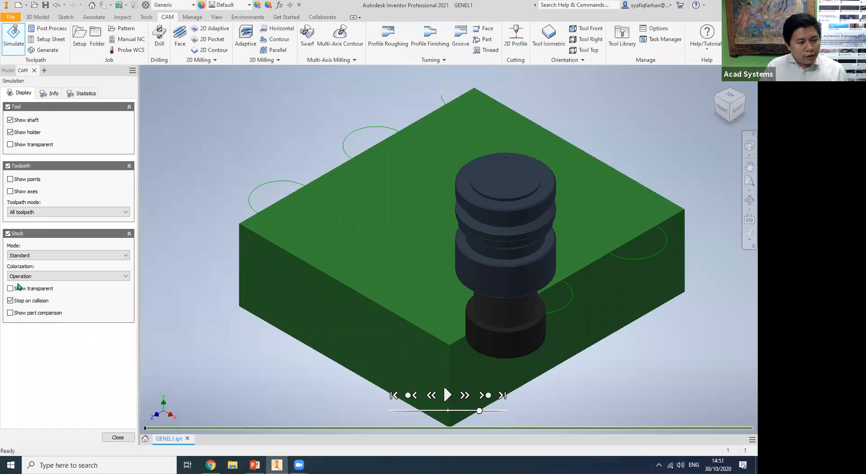
Colour the simulated stock by material with Iron gray and show it transparent.
click(30, 277)
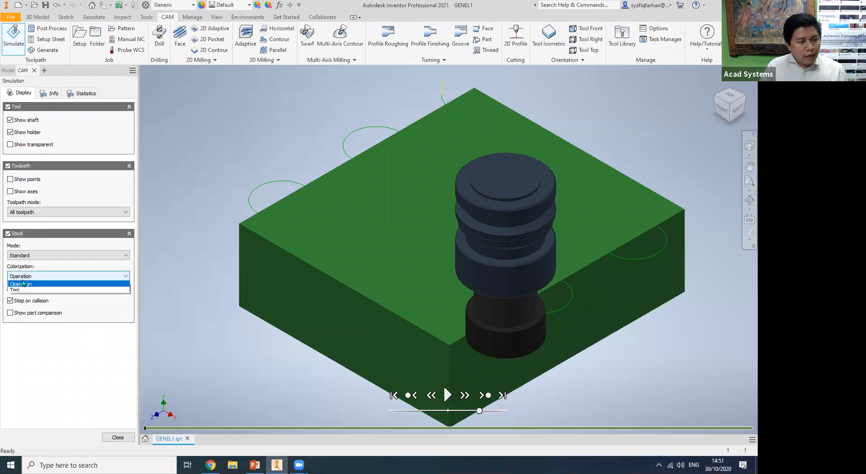
click(46, 284)
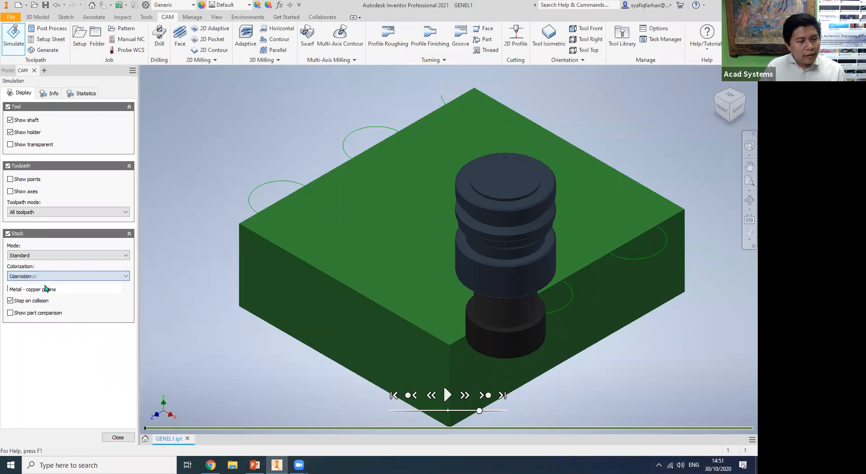
click(77, 298)
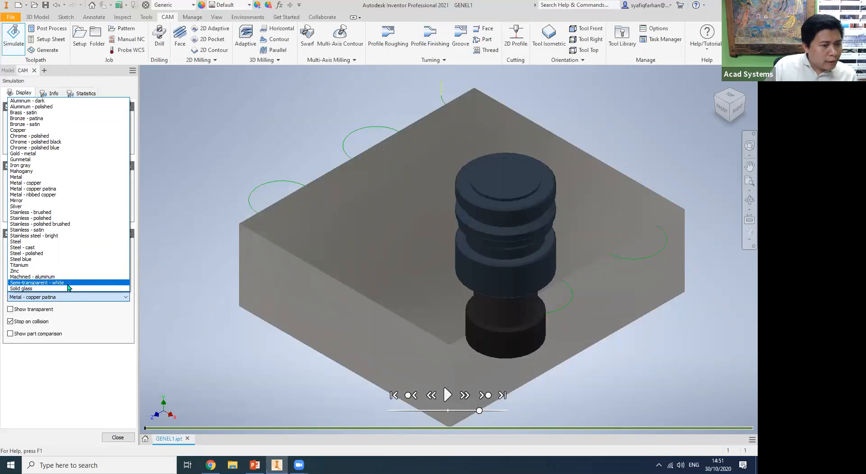
click(54, 166)
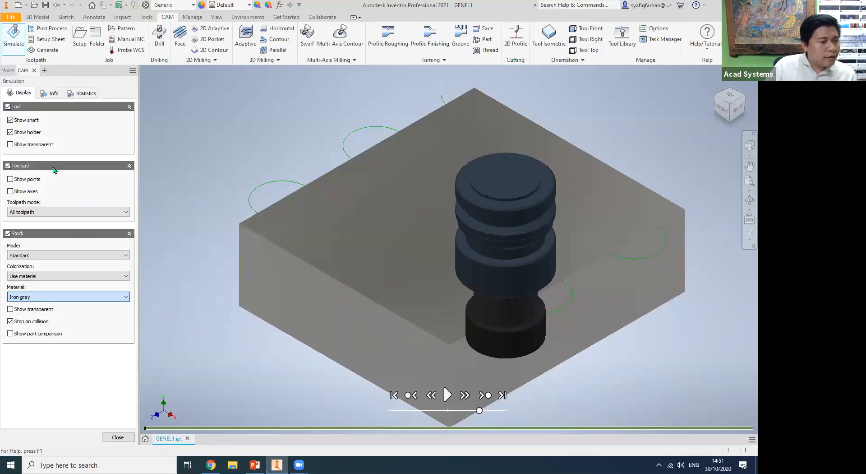
click(10, 310)
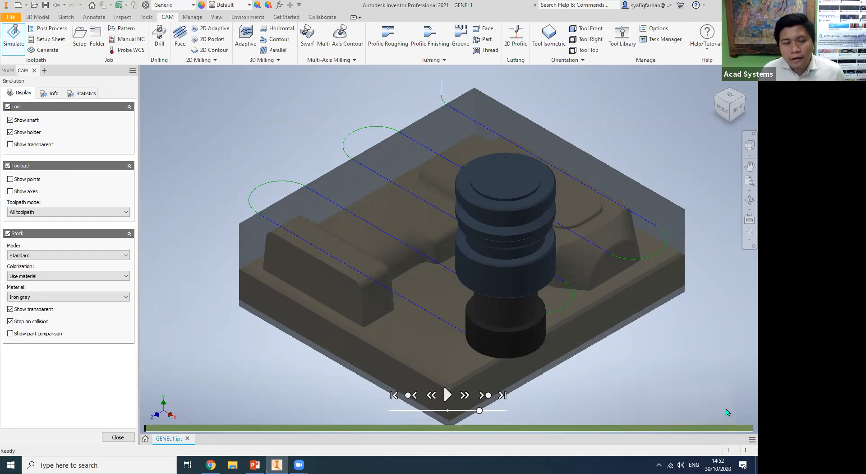
Play the Face1 simulation through to its end at maximum speed and close it.
click(446, 396)
drag(479, 411, 508, 411)
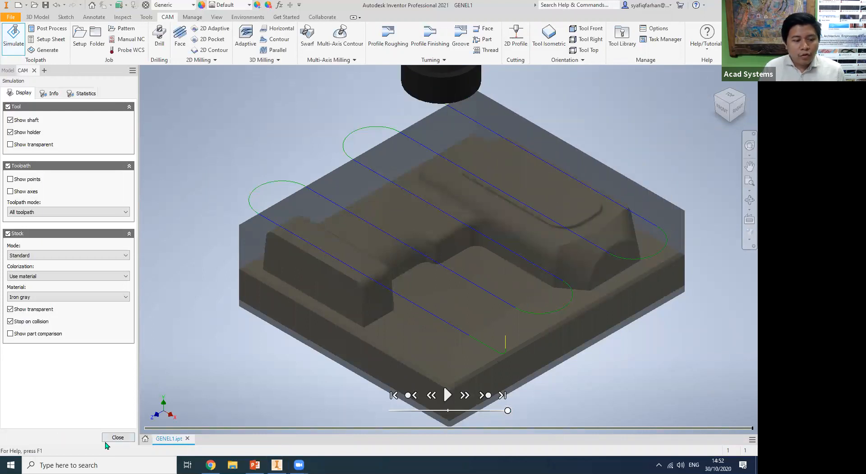
click(118, 437)
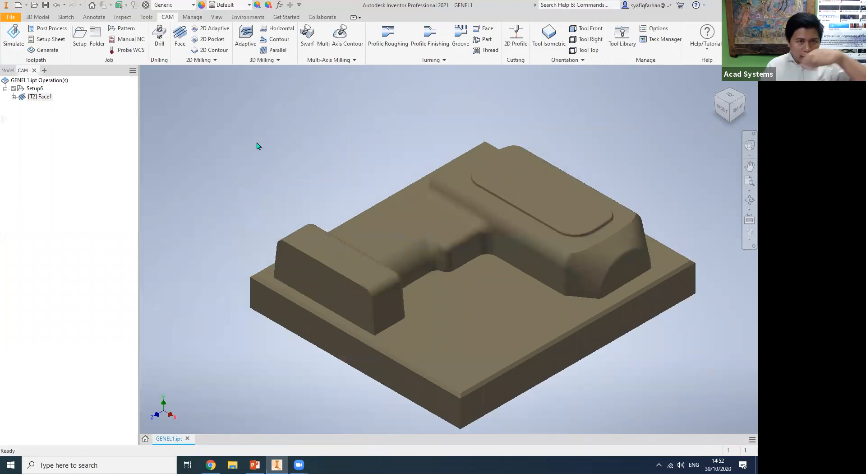
Start a 3D Adaptive clearing operation and assign it the 10 mm flat endmill from the GENEL1 document.
click(247, 42)
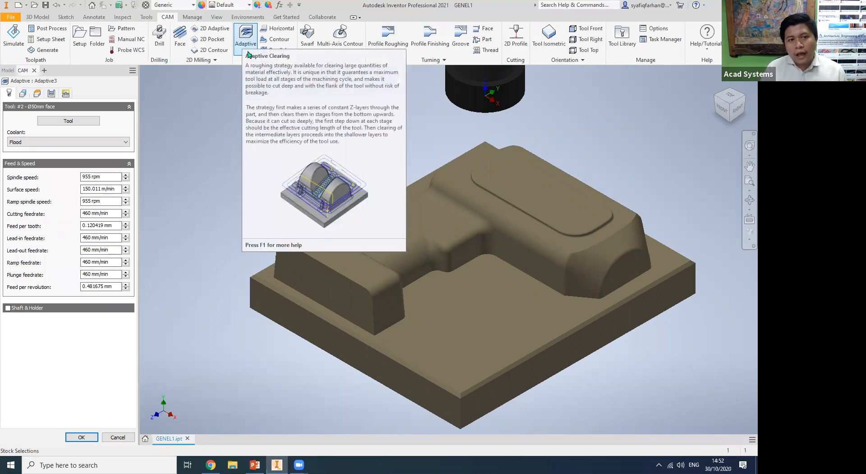
click(69, 121)
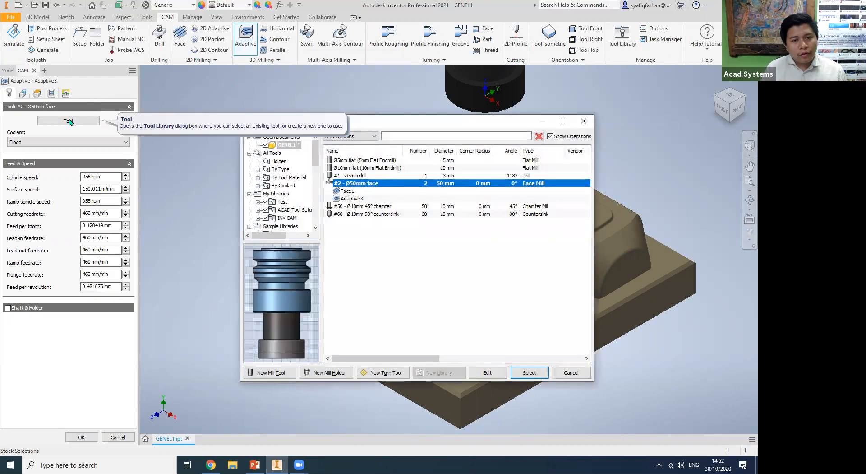
click(347, 168)
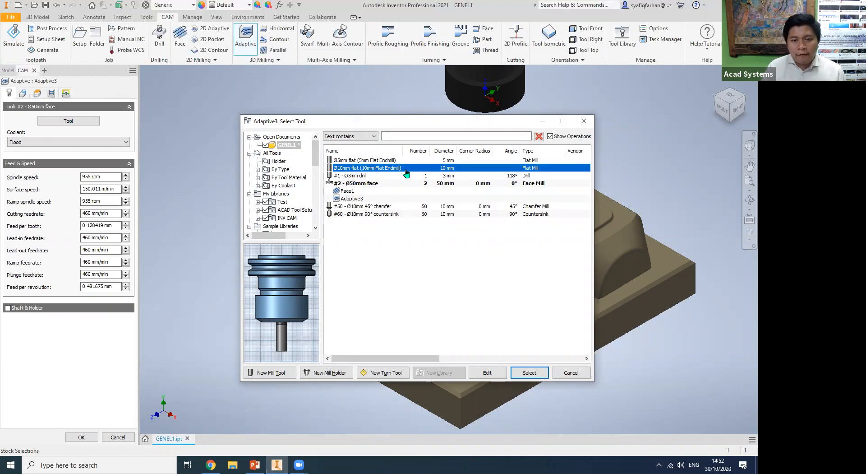
click(528, 372)
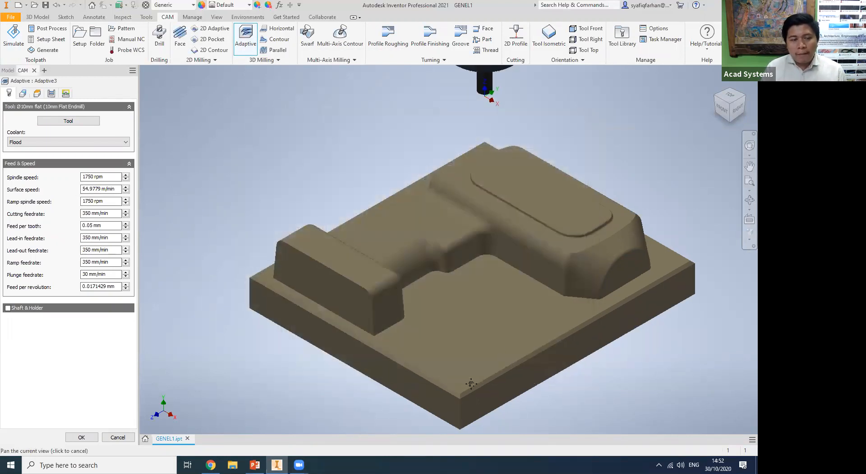
Select the closed edge loop where the raised body meets the base plate as the adaptive operation's stock contour.
click(22, 93)
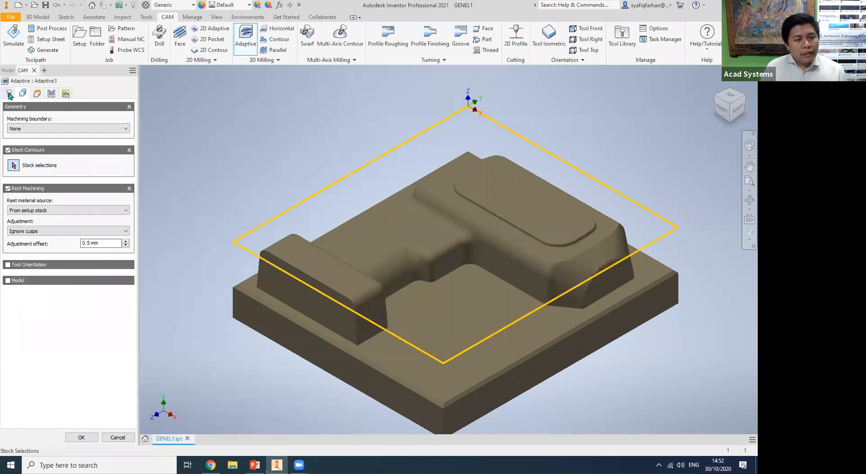
click(9, 93)
click(22, 93)
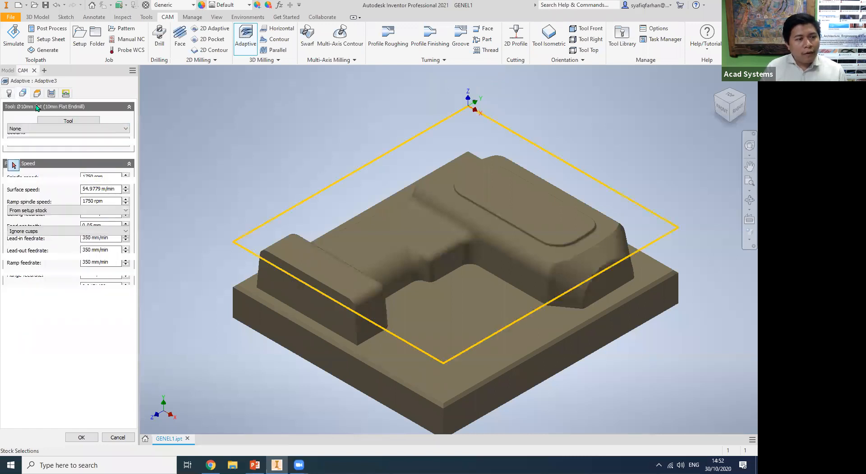
click(479, 267)
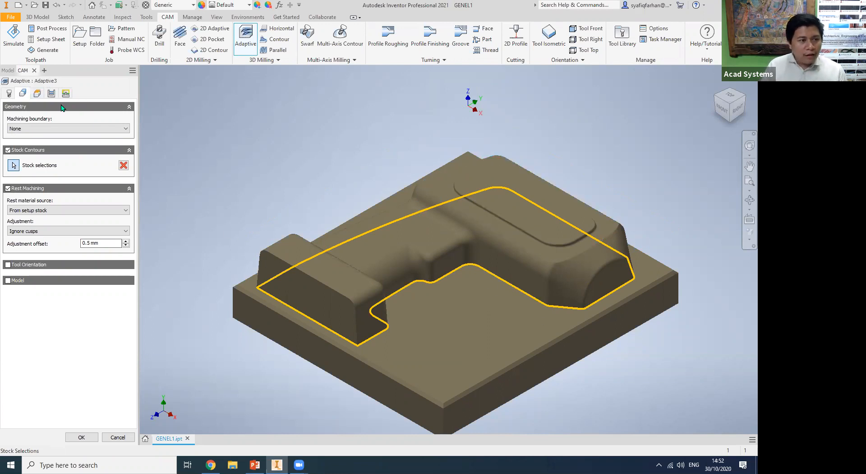
Examine the adaptive operation's height settings and the position of the bottom height plane relative to the base plate.
click(36, 95)
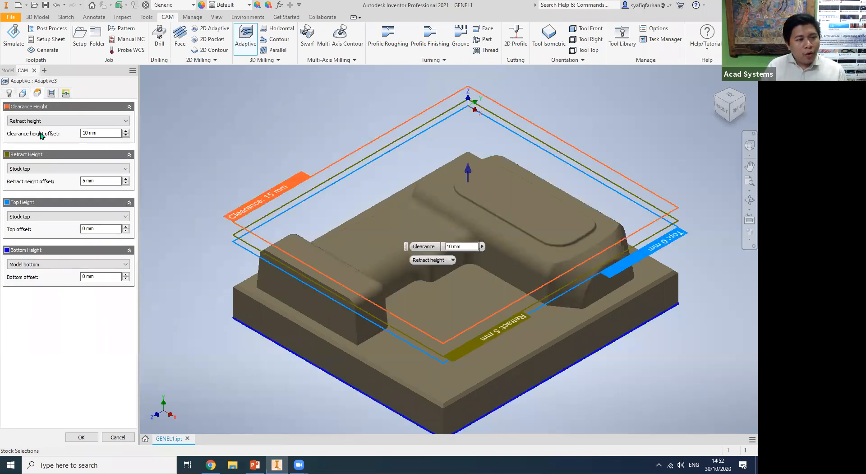
middle_drag(441, 296, 462, 238)
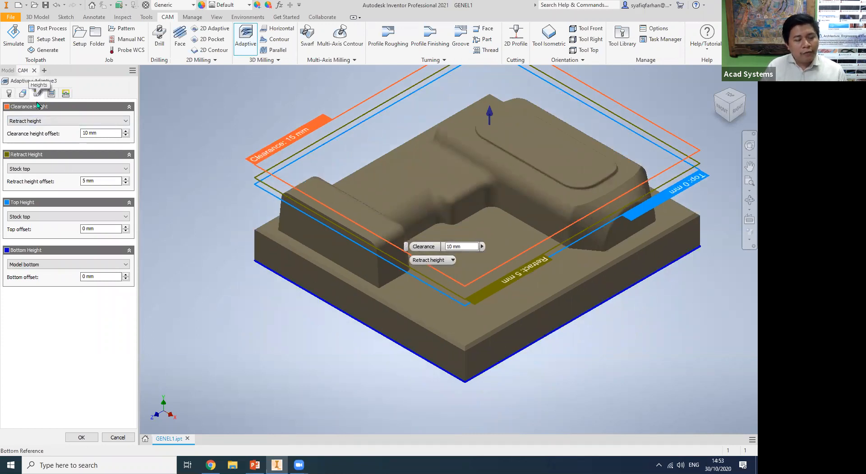
scroll(350, 331, up, 5)
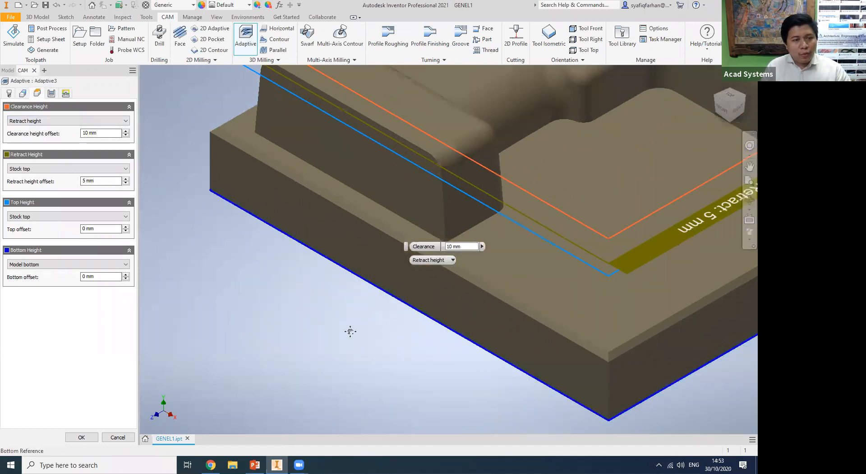
middle_drag(350, 331, 358, 358)
key(ctrl+1)
click(210, 190)
drag(206, 141, 301, 210)
drag(198, 172, 295, 230)
drag(168, 199, 296, 260)
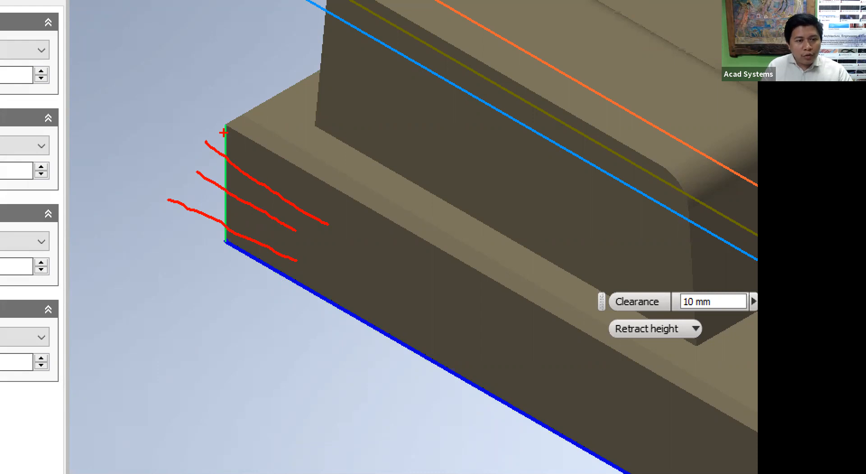
drag(224, 128, 297, 165)
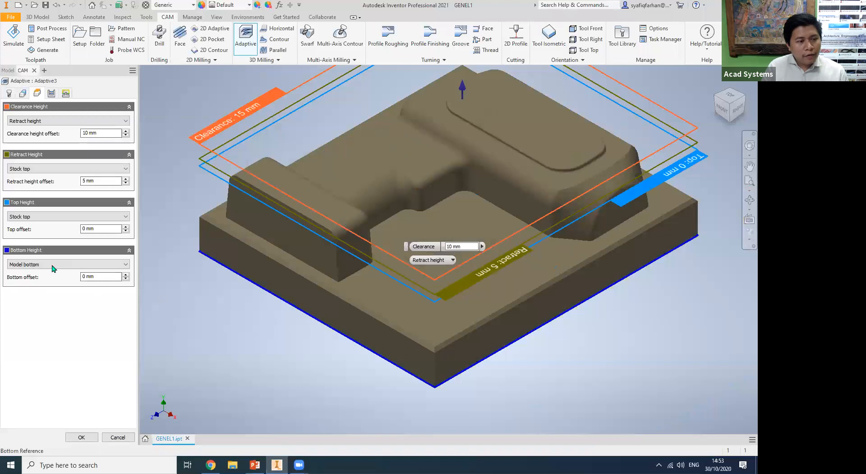
Set the adaptive operation's bottom height to Selection, referencing the upper long edge of the base plate's side face.
click(52, 264)
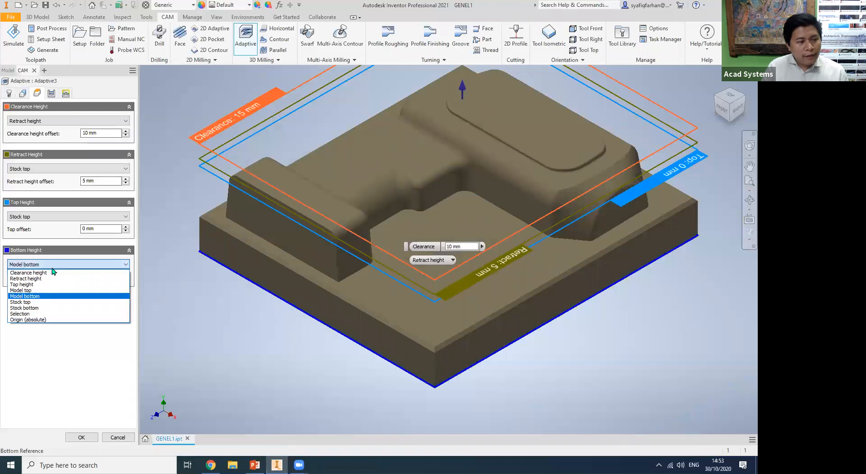
click(34, 314)
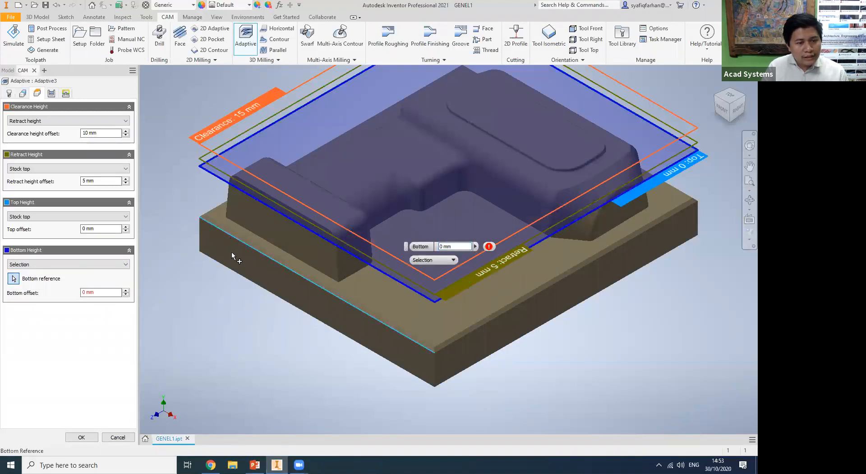
click(232, 253)
scroll(285, 386, down, 3)
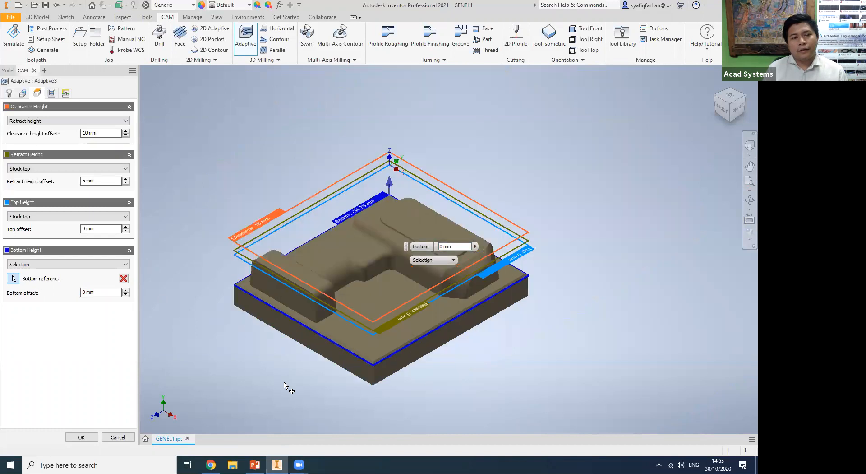
scroll(158, 341, up, 1)
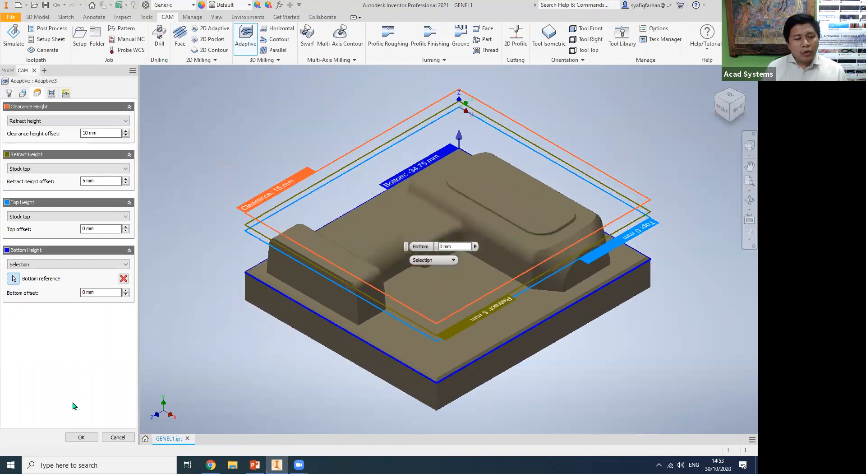
Examine the adaptive operation's maximum roughing stepdown and fine stepdown settings against the part seen from the right side.
click(51, 93)
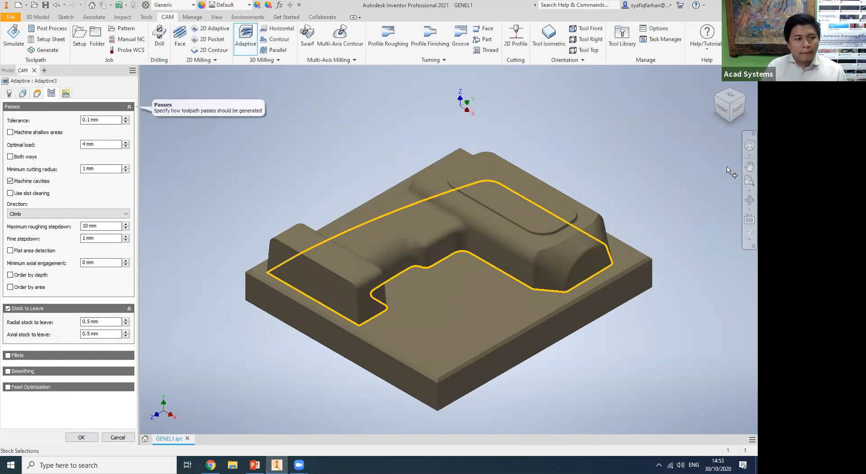
click(735, 110)
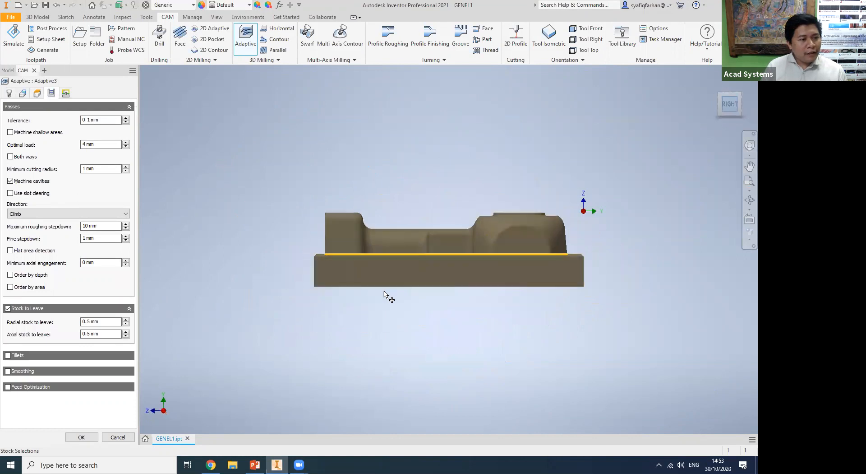
scroll(388, 297, up, 3)
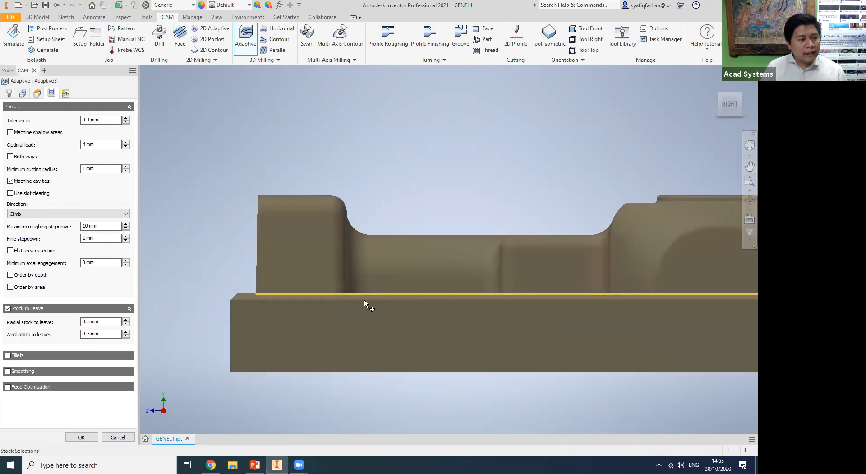
middle_drag(188, 248, 177, 211)
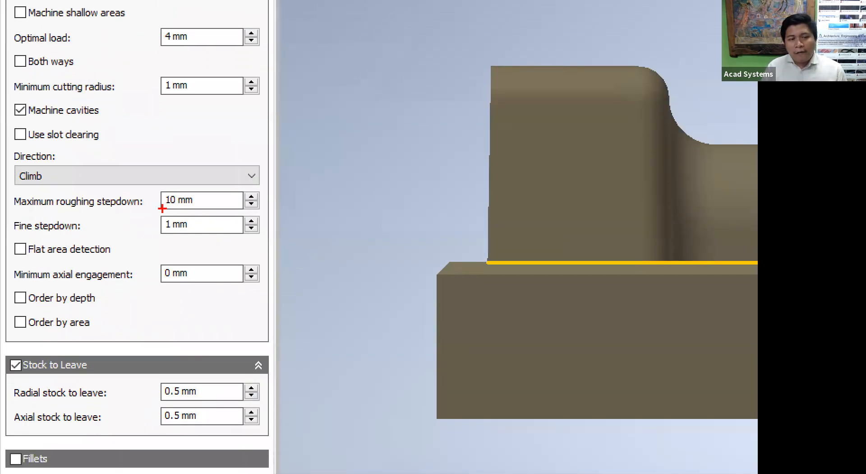
drag(165, 209, 187, 209)
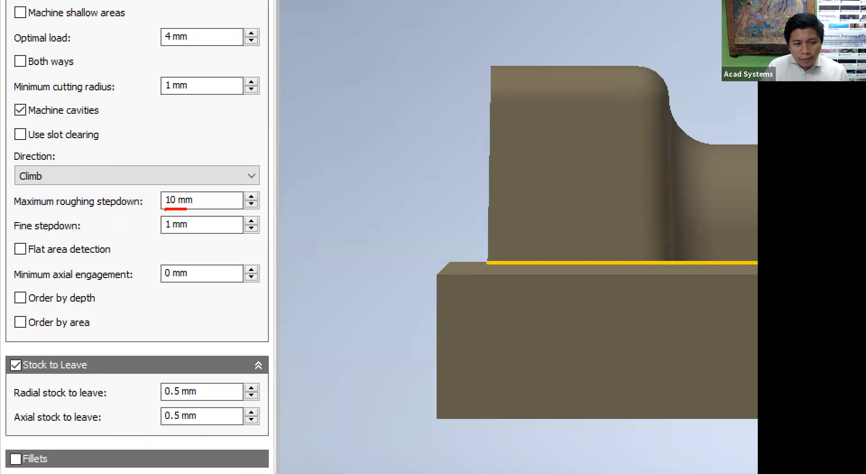
mouse_move(432, 69)
mouse_down()
mouse_move(466, 100)
mouse_move(473, 153)
mouse_move(465, 211)
mouse_move(486, 243)
mouse_up()
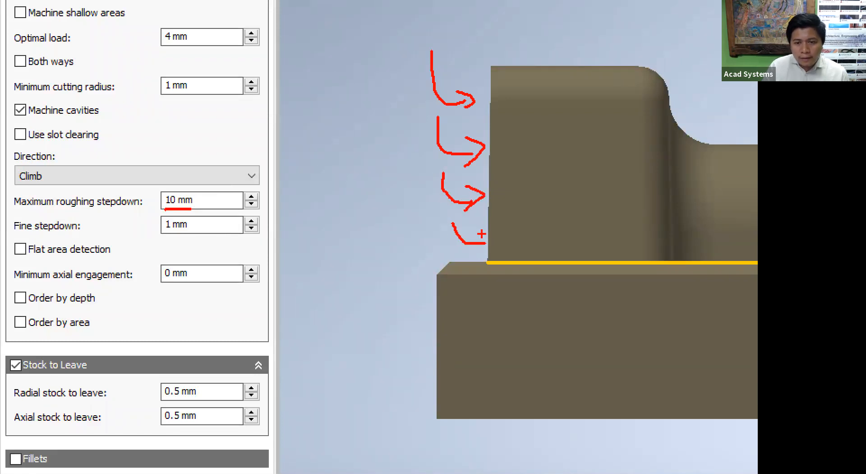
drag(163, 212, 211, 212)
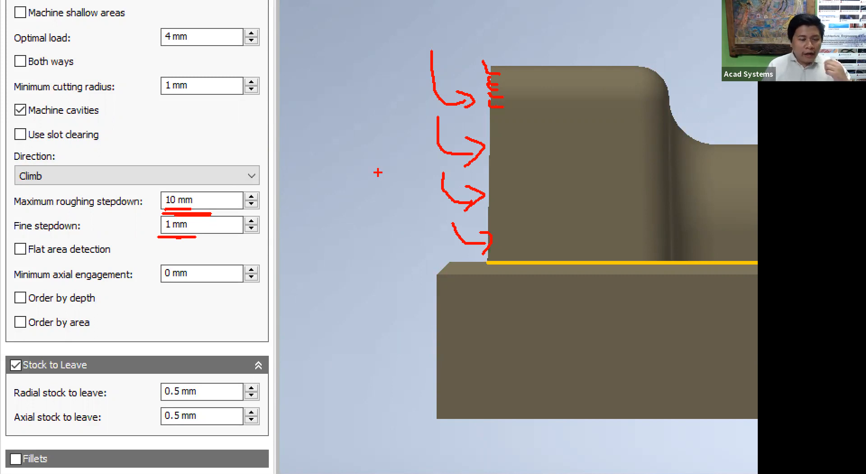
Accept the adaptive operation with stock to leave enabled and start generating its toolpath.
mouse_move(1, 355)
mouse_down()
mouse_move(101, 362)
mouse_move(64, 383)
mouse_move(12, 386)
mouse_up()
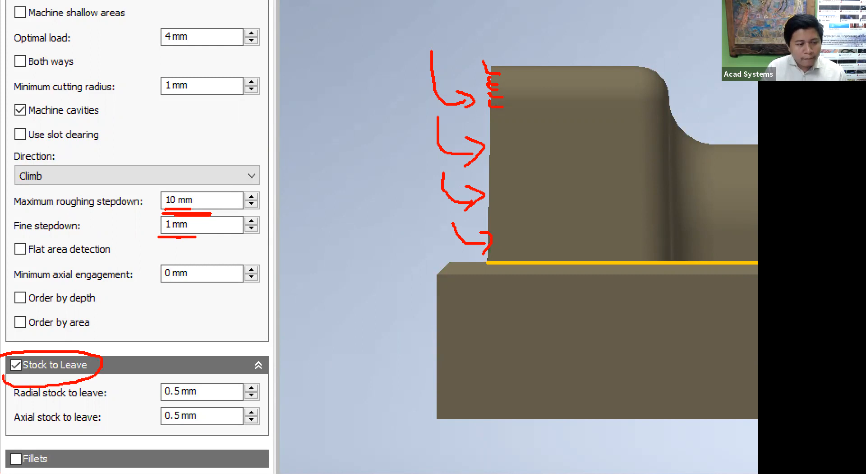
key(Escape)
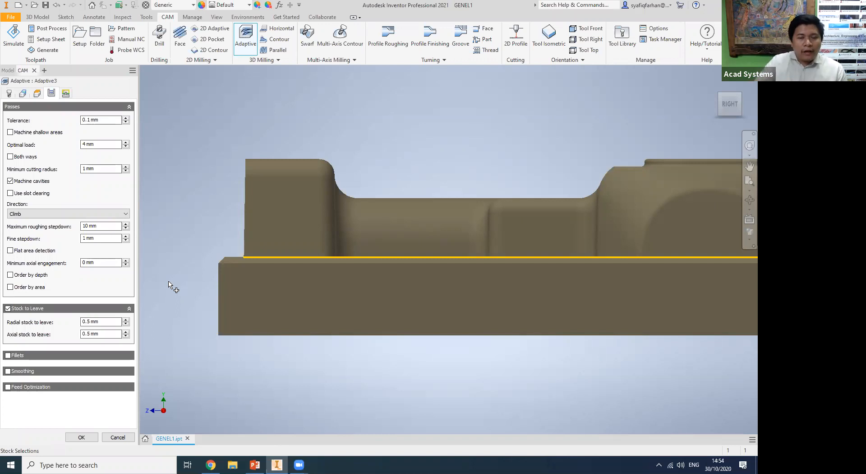
click(716, 84)
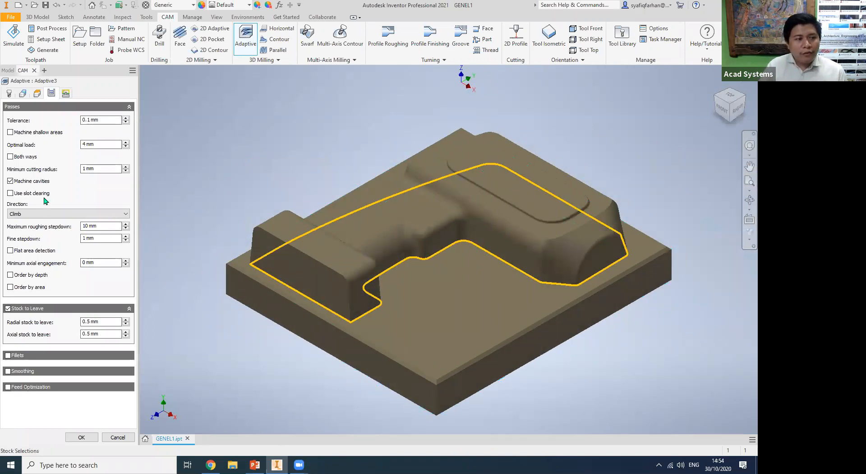
click(81, 437)
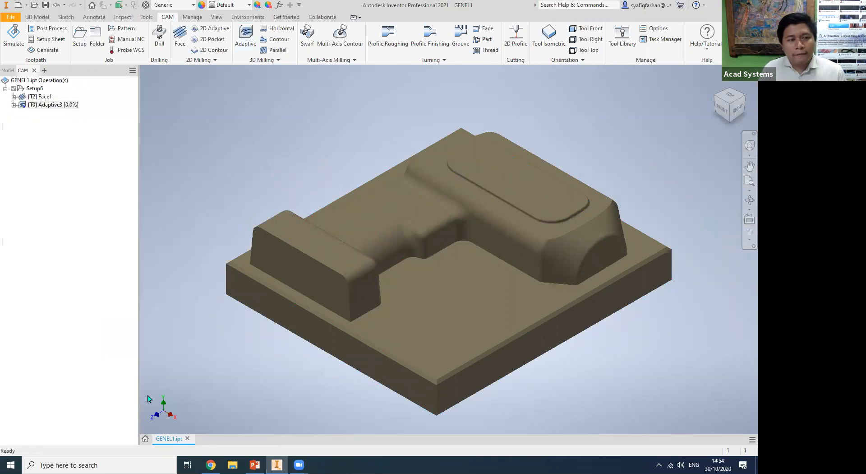
Examine the adaptive toolpath's roughing and fine stepdown levels around the raised body from the right side and at an angle.
click(54, 107)
right_click(57, 107)
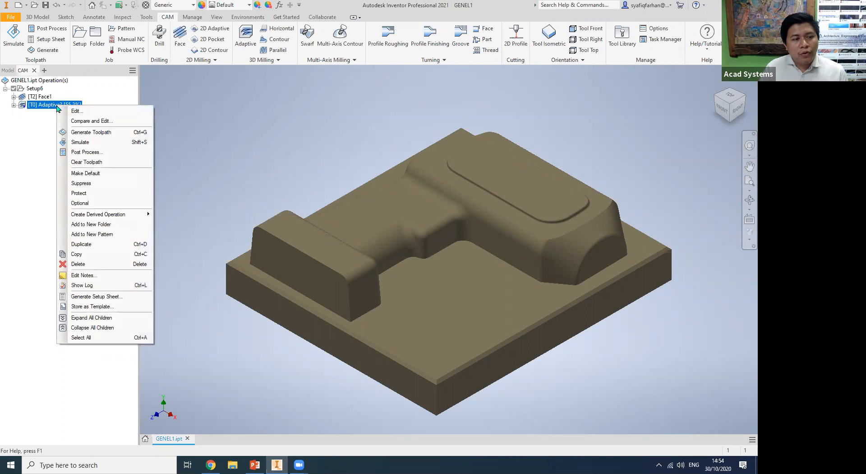
click(737, 111)
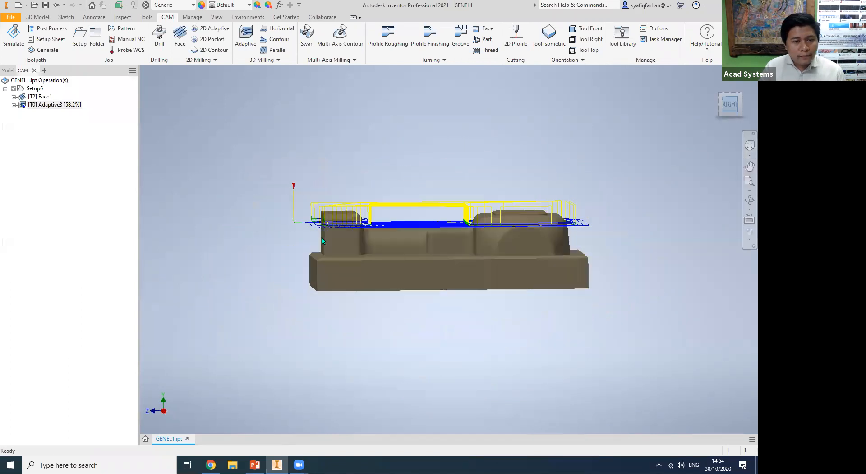
scroll(322, 237, down, 4)
scroll(295, 244, down, 3)
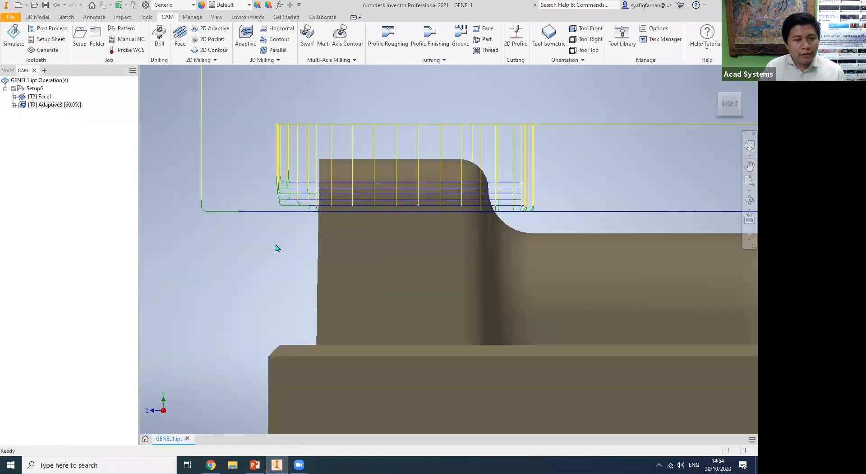
scroll(277, 247, up, 2)
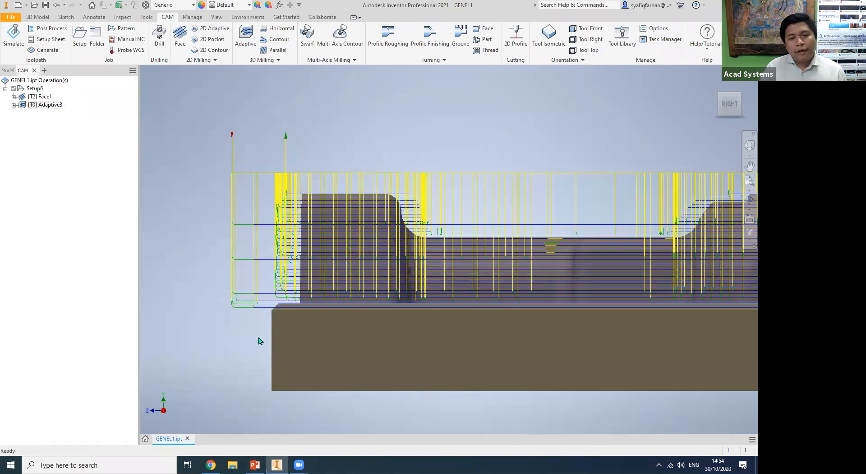
shift+middle_drag(243, 348, 276, 363)
shift+middle_drag(712, 96, 130, 152)
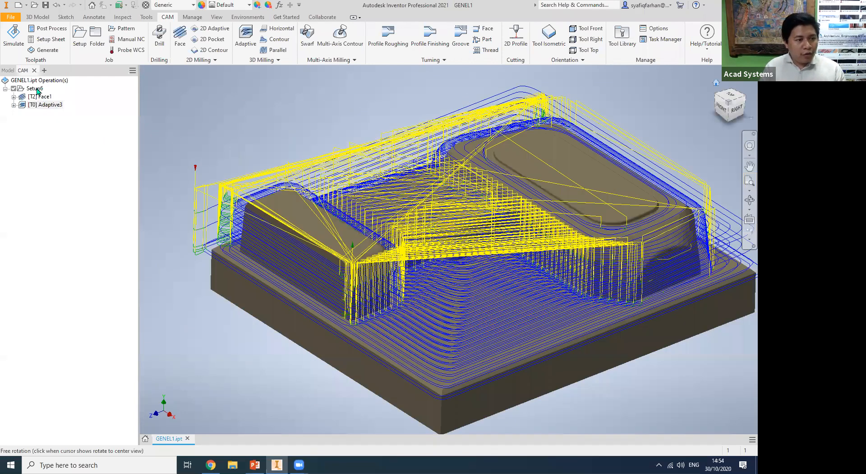
Simulate all operations of Setup6 at a faster playback speed, checking the end mill's cutting depth from the right side.
right_click(38, 90)
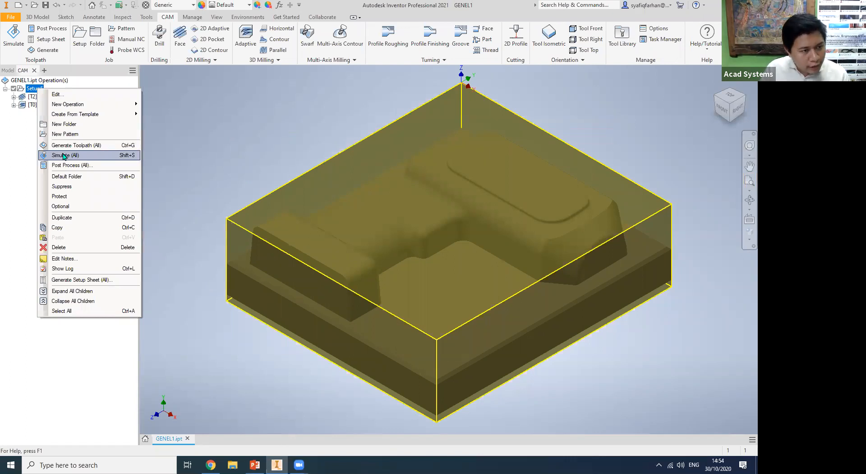
click(64, 155)
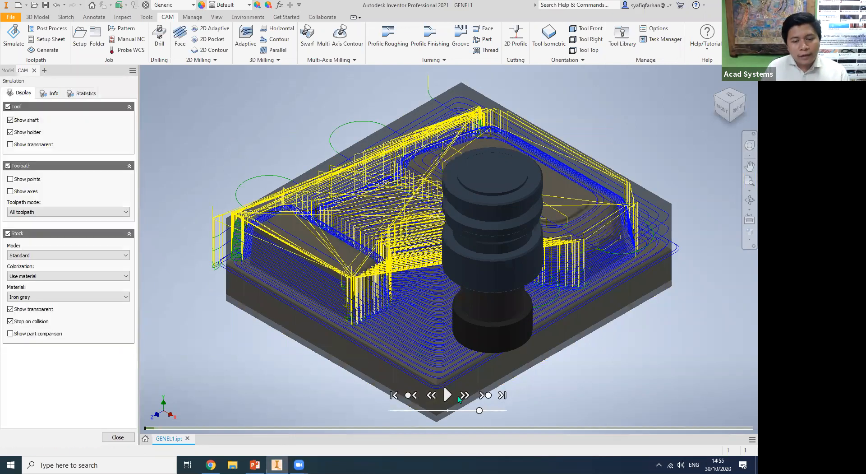
click(449, 395)
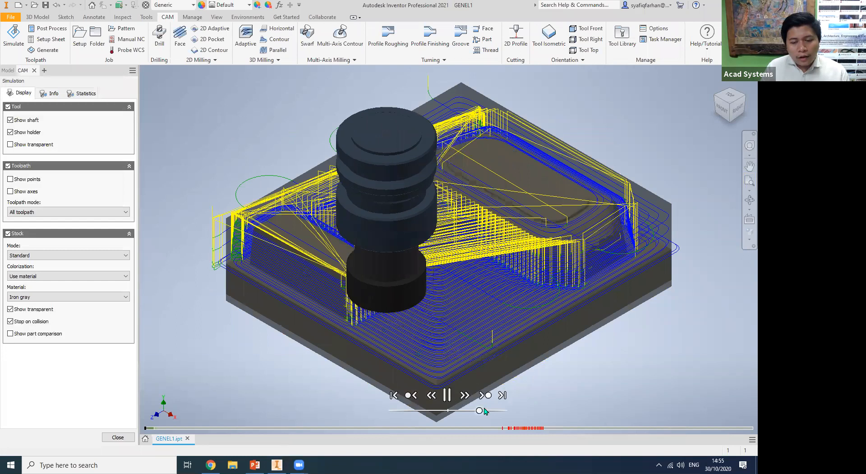
drag(479, 410, 496, 411)
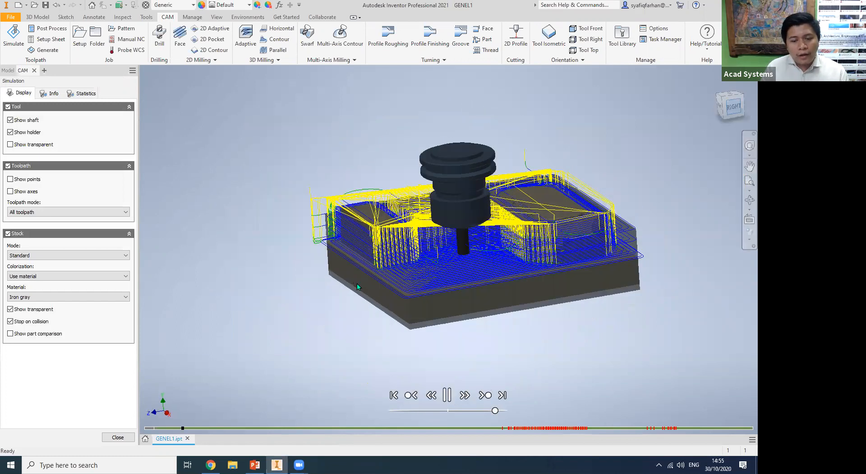
drag(199, 427, 496, 433)
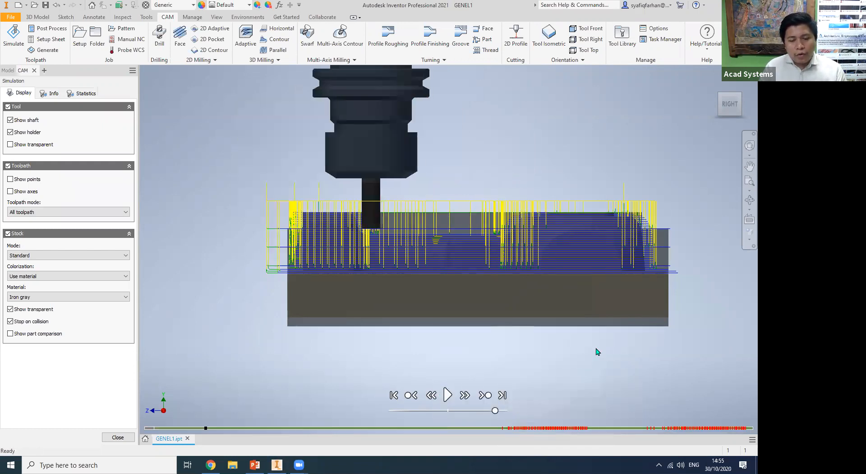
click(448, 394)
shift+middle_drag(447, 395, 533, 361)
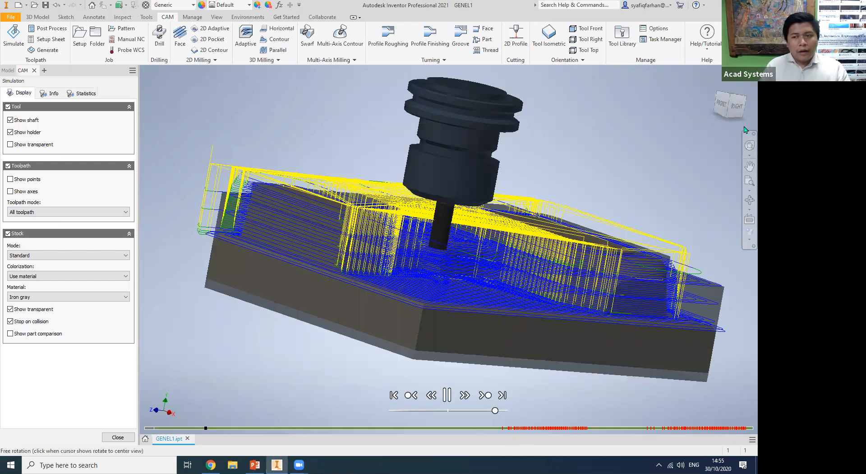
click(721, 104)
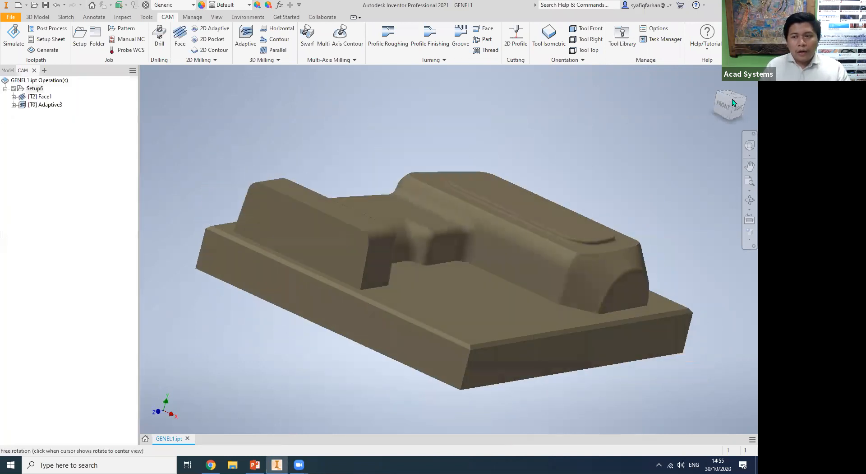
Simulate the adaptive operation alone and examine its first holder collision with the stock from the right side.
click(47, 105)
right_click(48, 105)
click(72, 140)
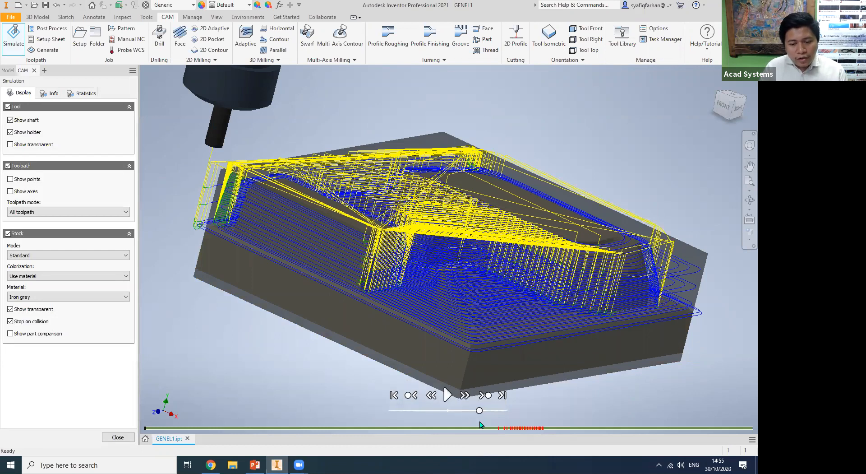
mouse_move(499, 428)
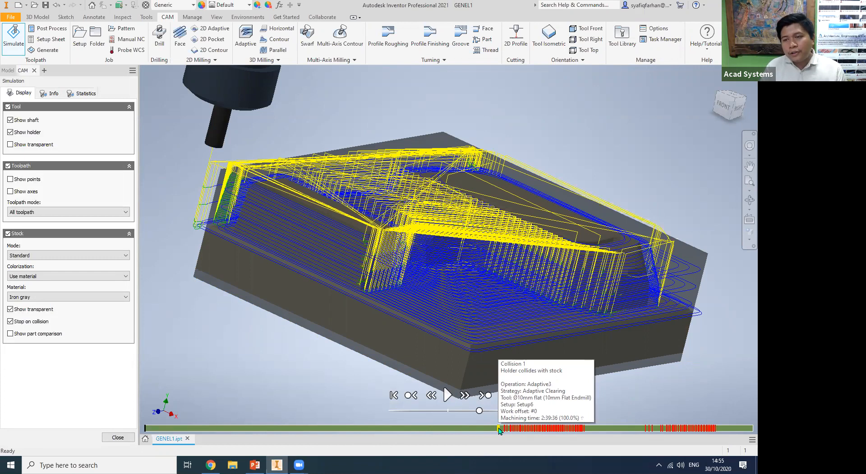
click(499, 428)
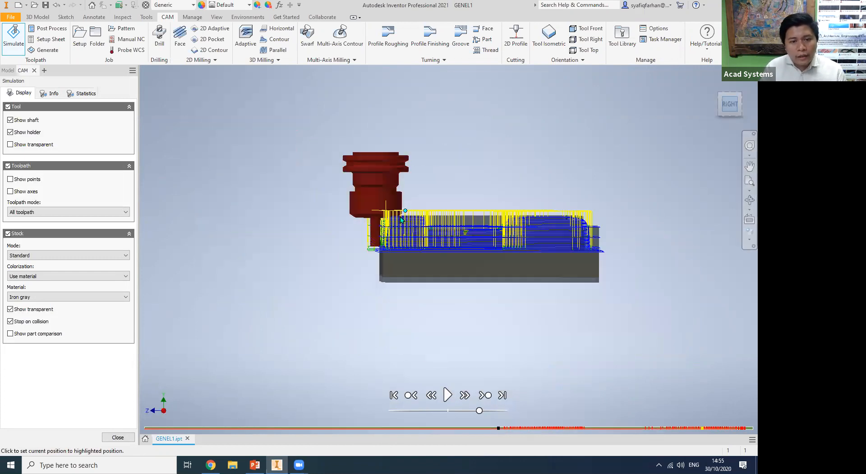
scroll(393, 221, up, 5)
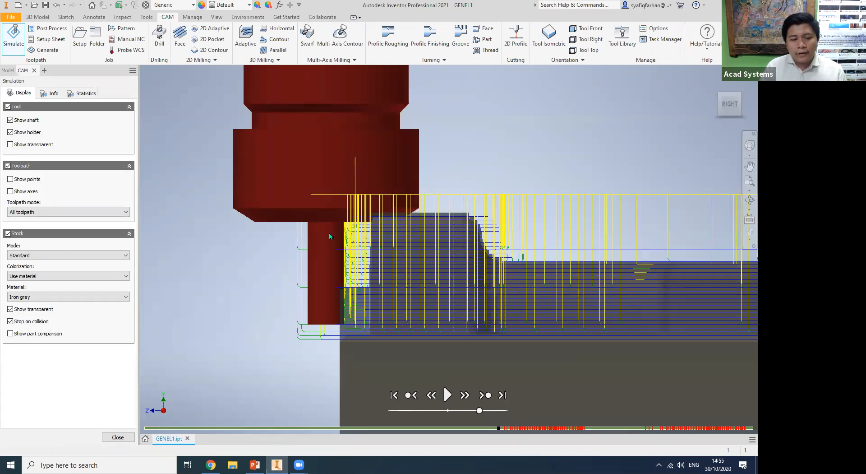
click(118, 438)
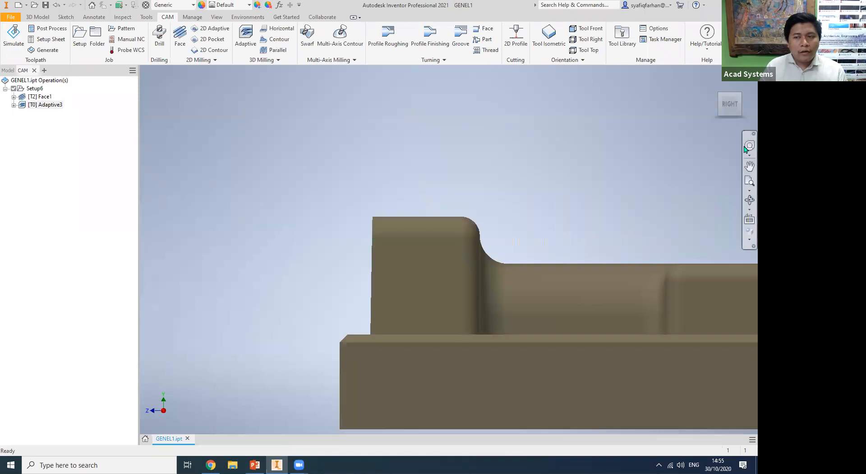
Inspect the cutter dimensions of the adaptive operation's 10 mm flat end mill, leaving them unchanged.
click(714, 99)
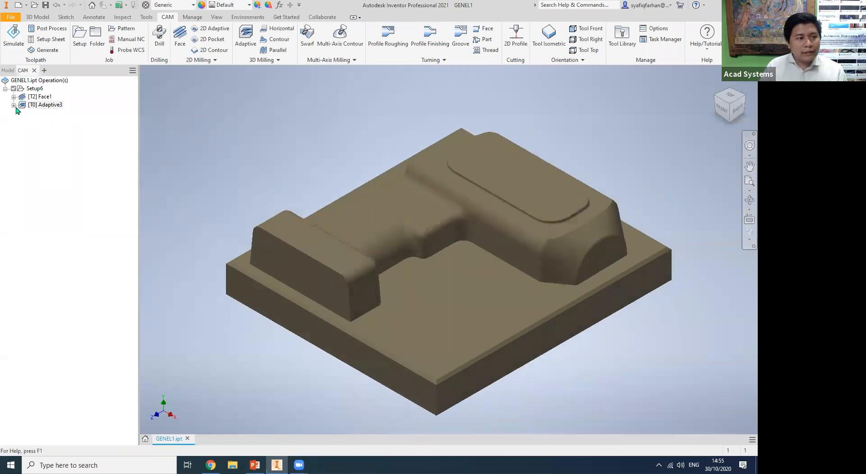
click(14, 105)
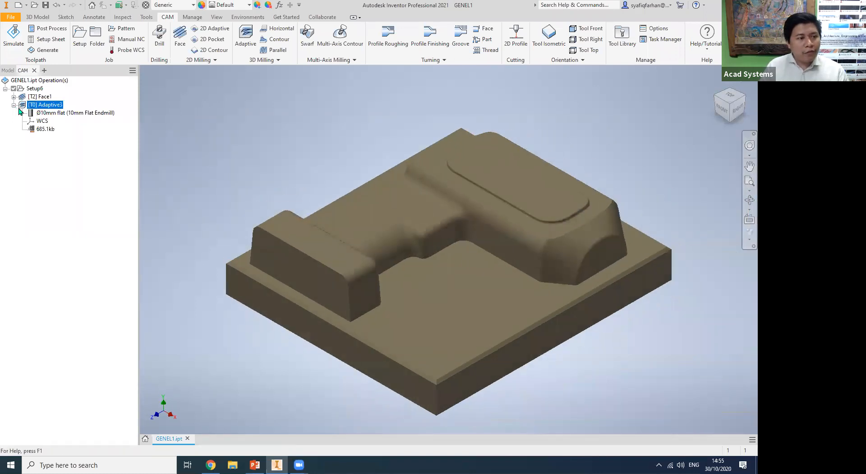
right_click(47, 114)
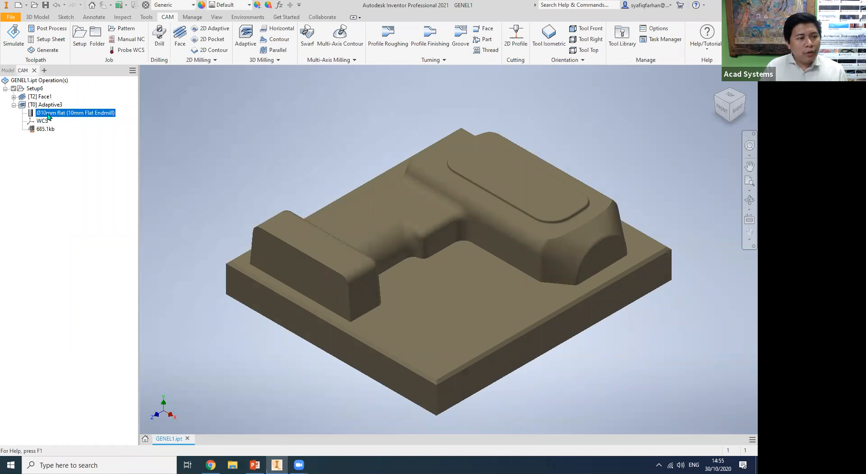
click(67, 119)
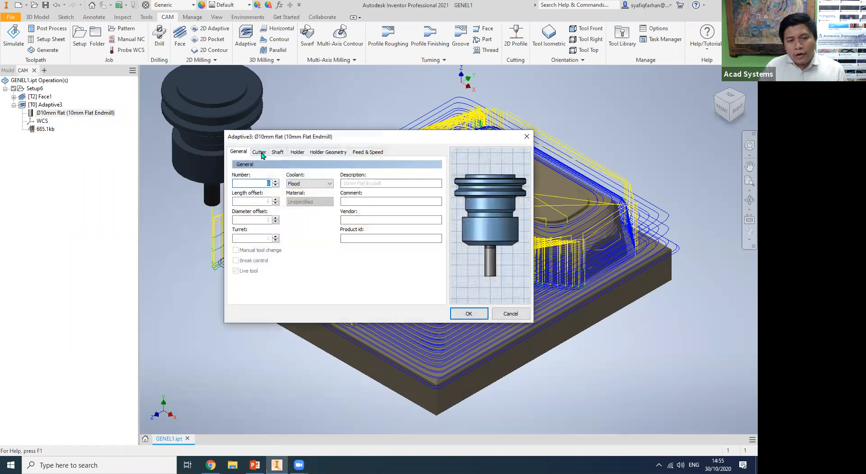
click(259, 152)
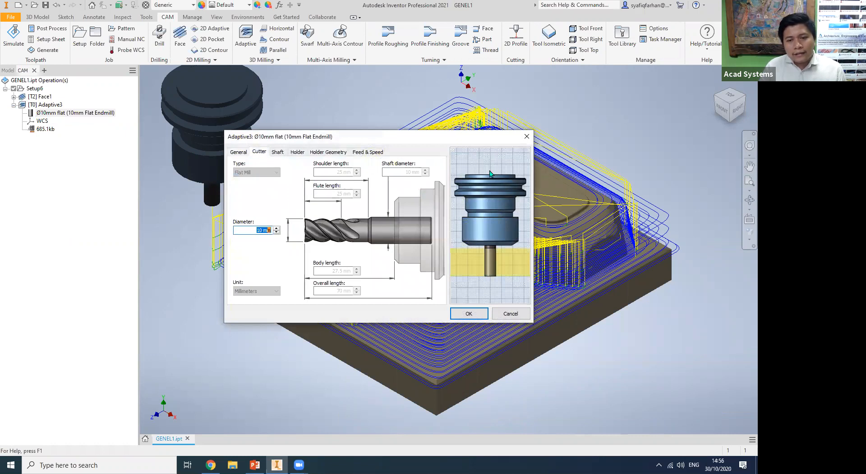
click(511, 313)
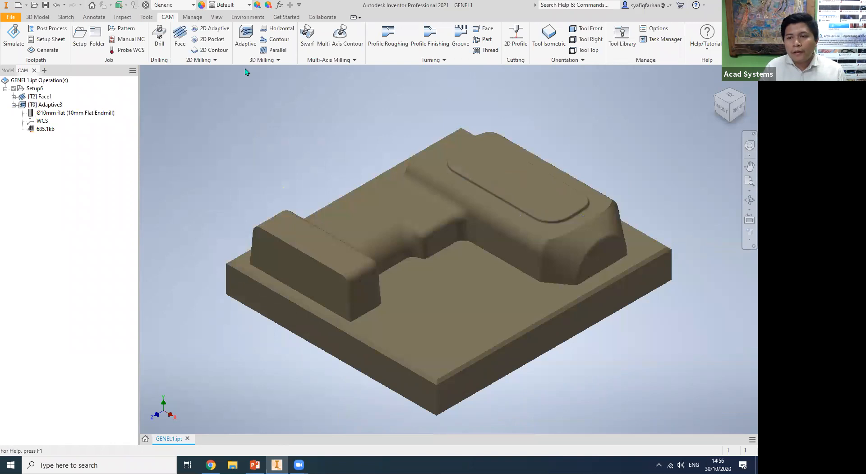
Set the 10 mm flat end mill's body length to 50 mm and flute length to 45 mm in the tool library.
click(363, 168)
right_click(364, 168)
click(383, 173)
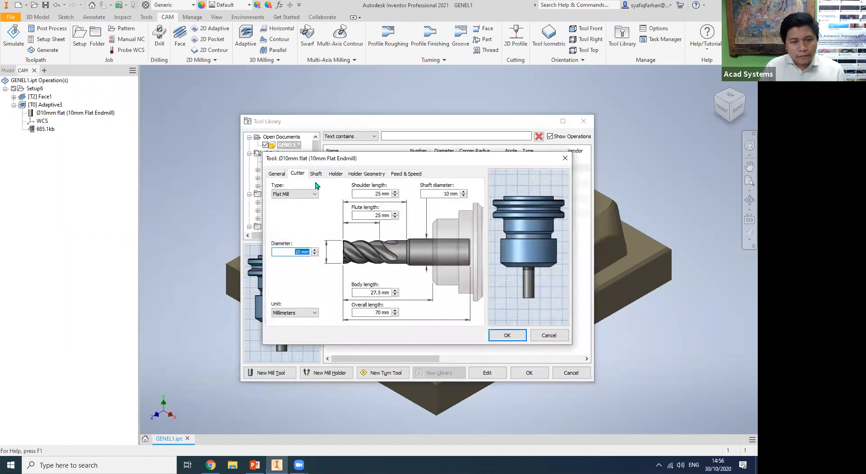
click(380, 294)
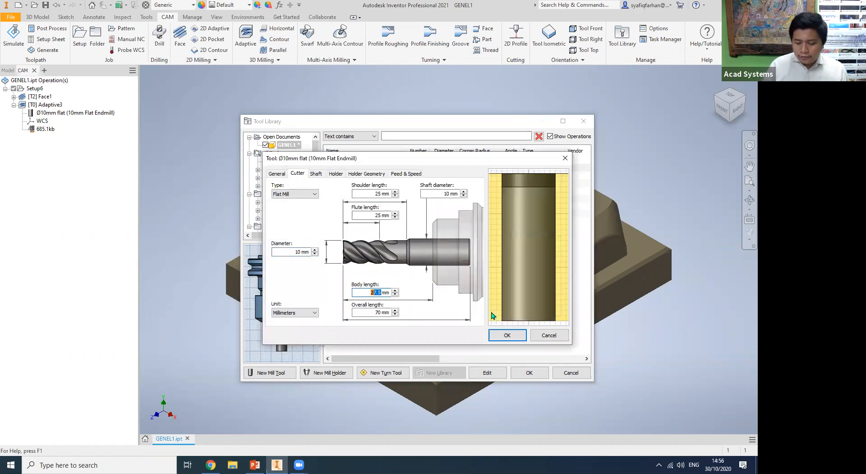
text(45)
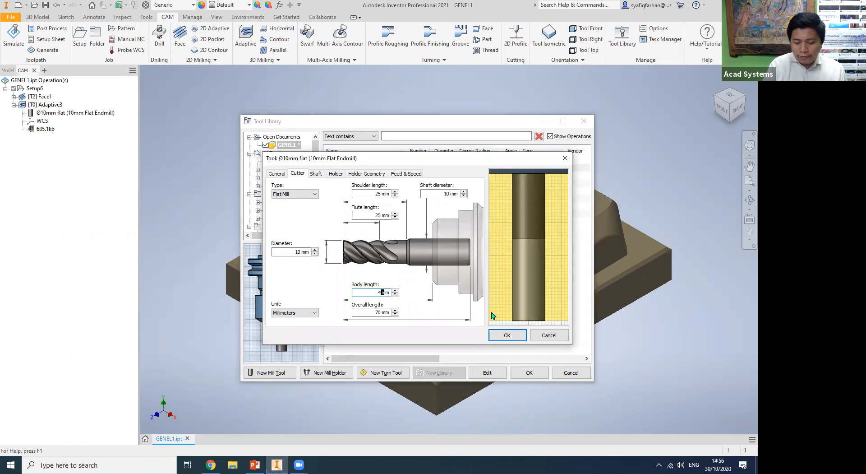
text(50)
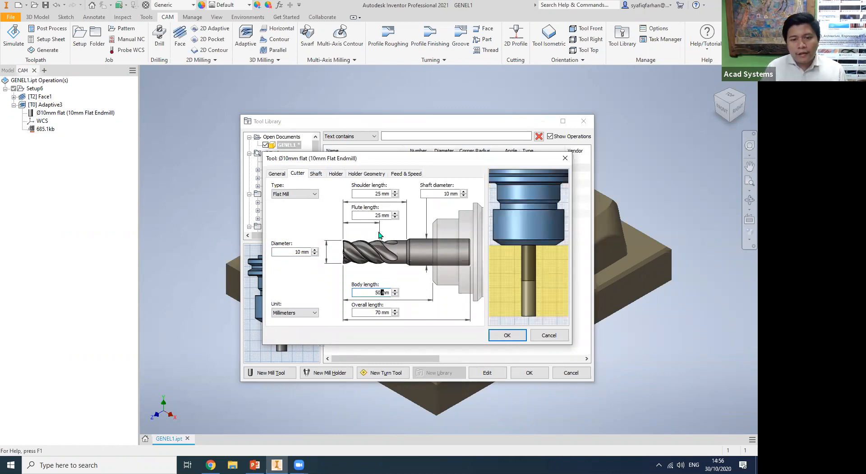
double_click(371, 215)
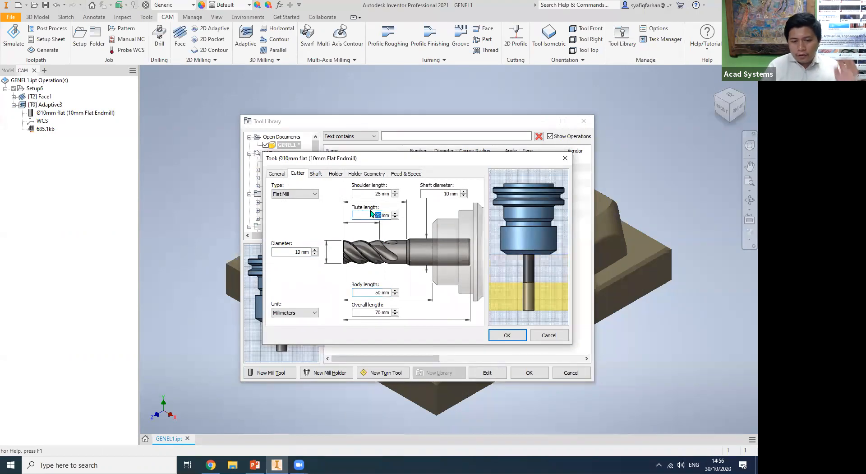
text(45)
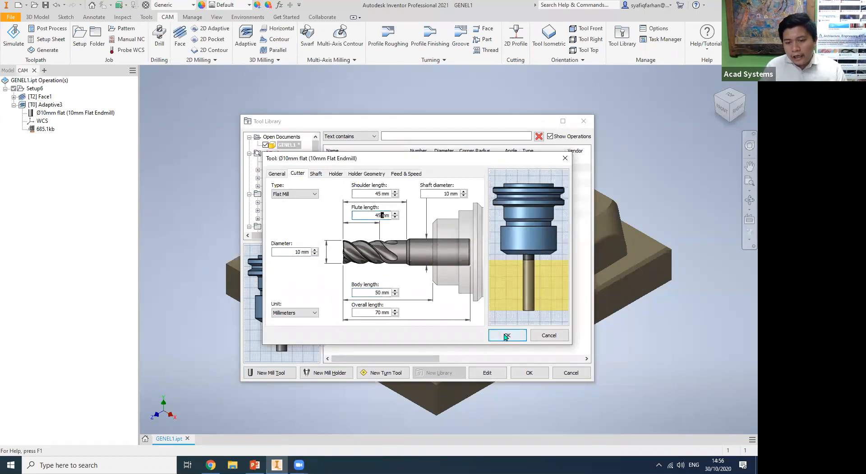
click(507, 335)
click(498, 294)
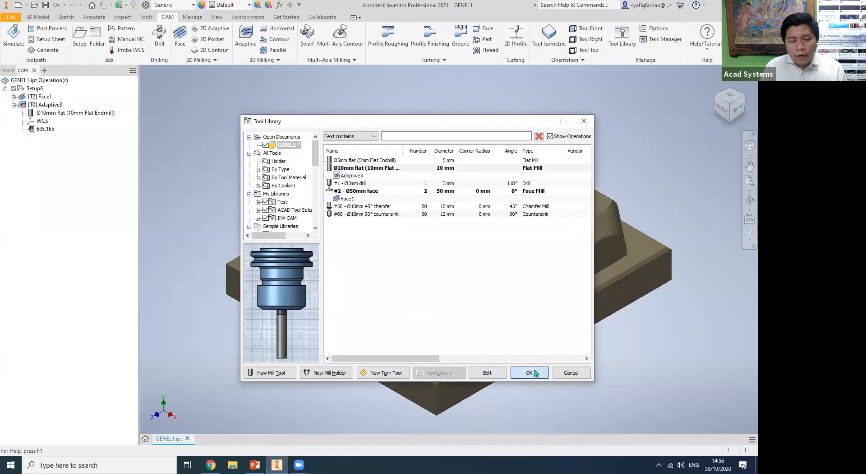
click(526, 371)
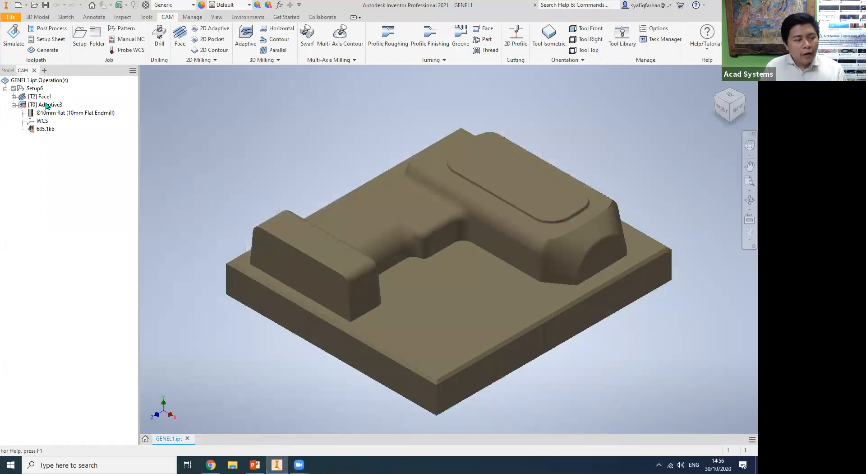
Regenerate the Adaptive3 toolpath and check its cutting depth levels from the right side.
middle_drag(186, 163, 206, 170)
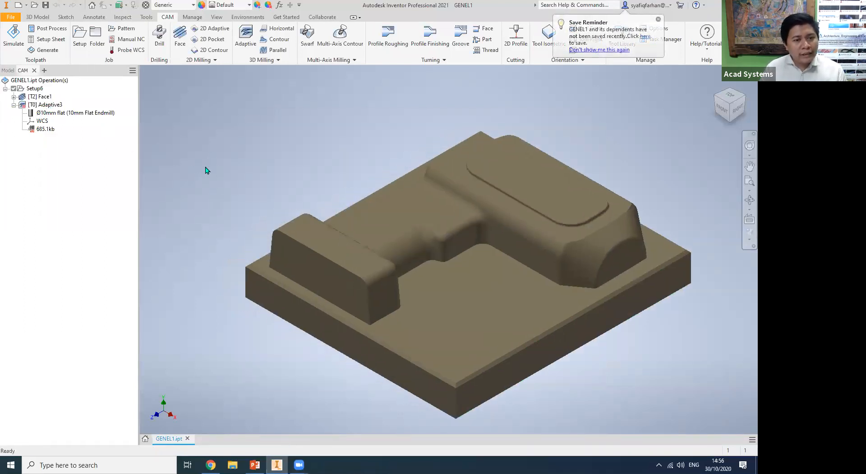
right_click(53, 106)
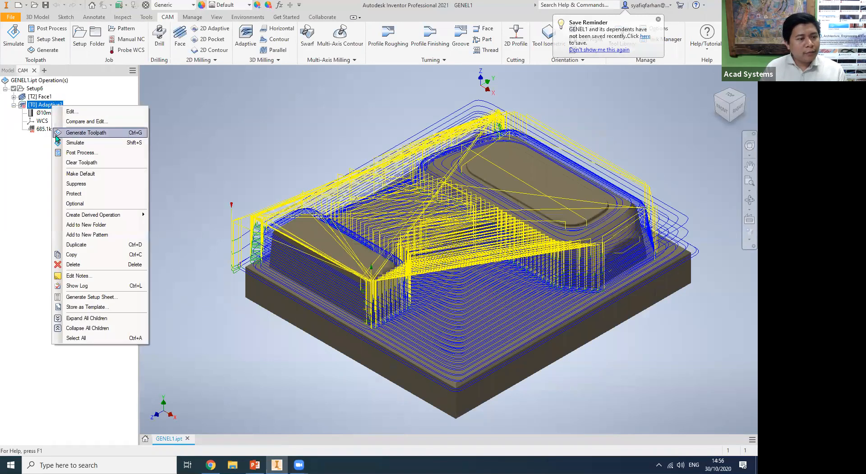
click(101, 132)
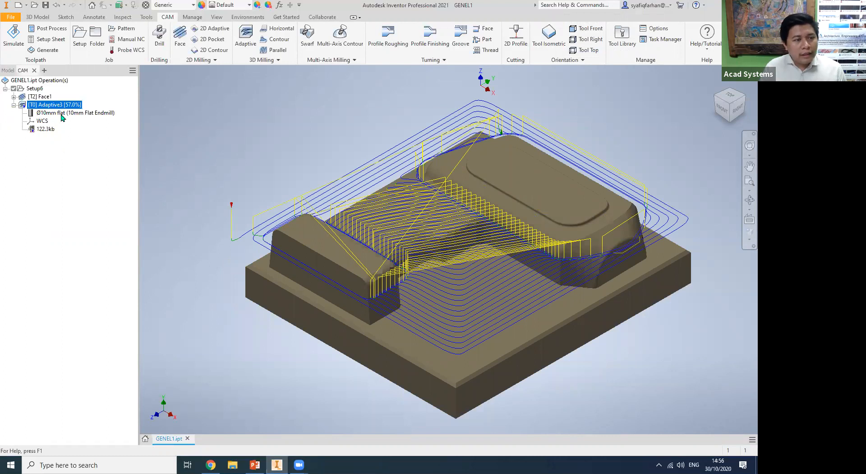
click(741, 108)
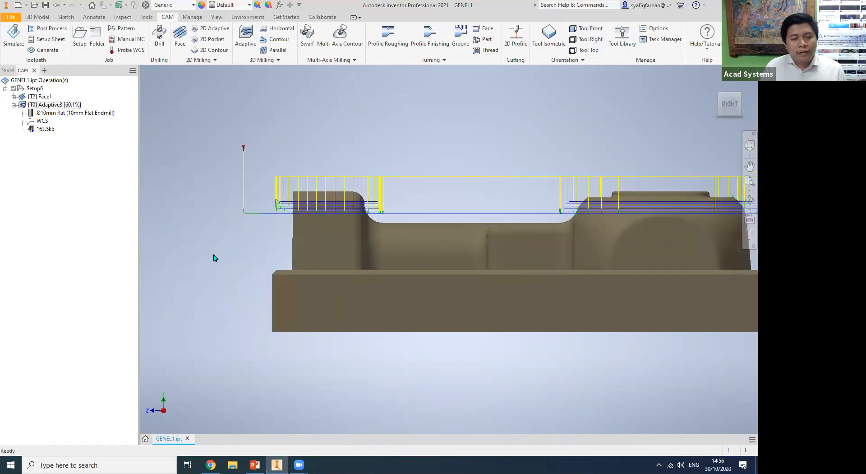
middle_drag(214, 258, 110, 259)
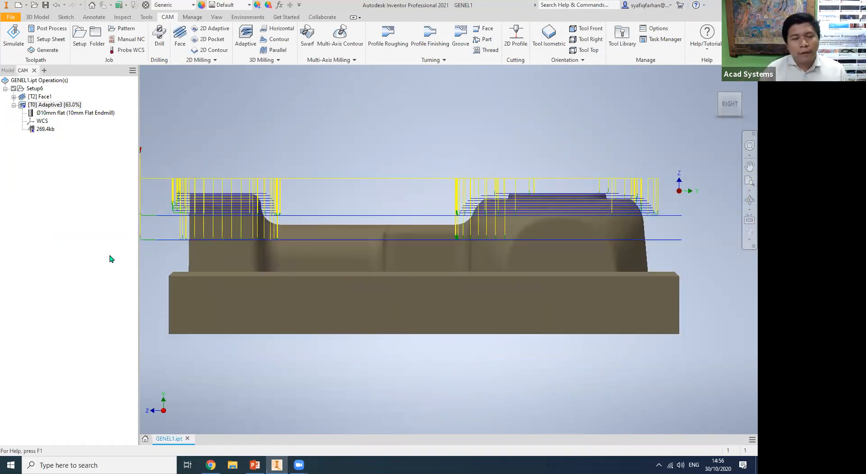
middle_drag(250, 366, 261, 367)
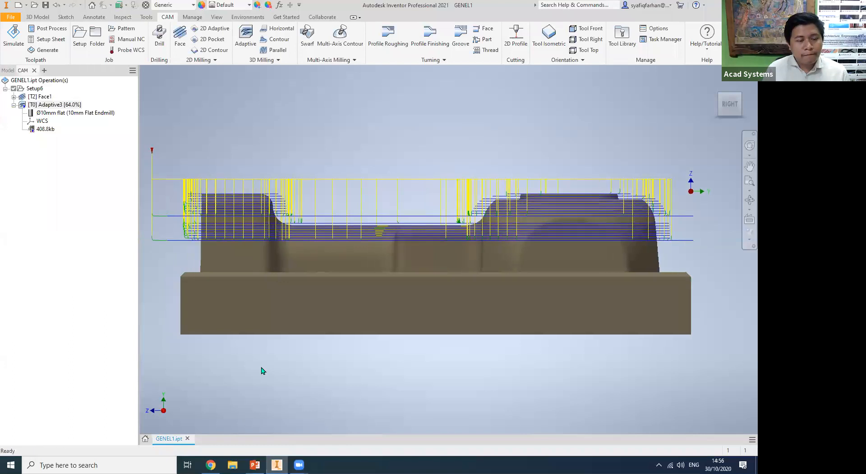
Open the simulation of Adaptive3 and examine the lengthened end mill and holder against the stock, then close it.
right_click(61, 106)
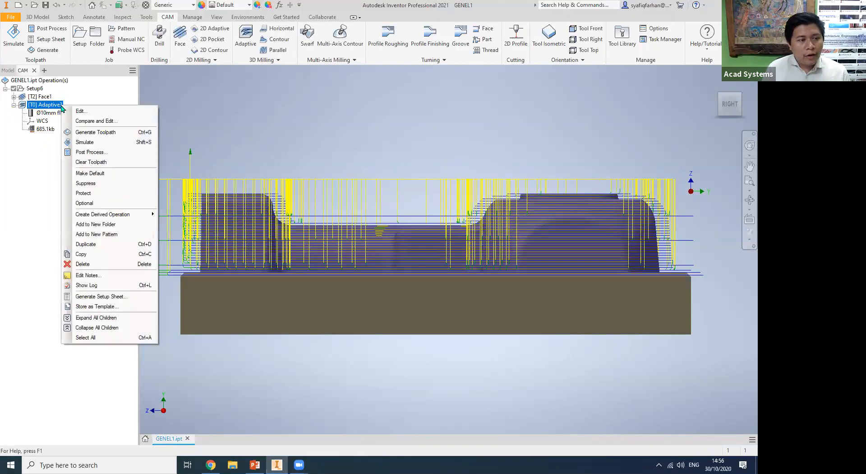
click(85, 142)
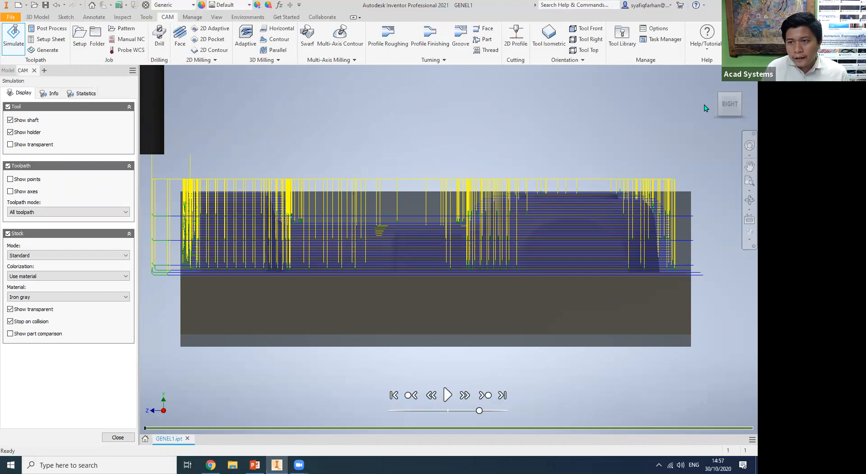
shift+middle_drag(605, 324, 491, 364)
scroll(491, 364, down, 5)
scroll(364, 290, up, 3)
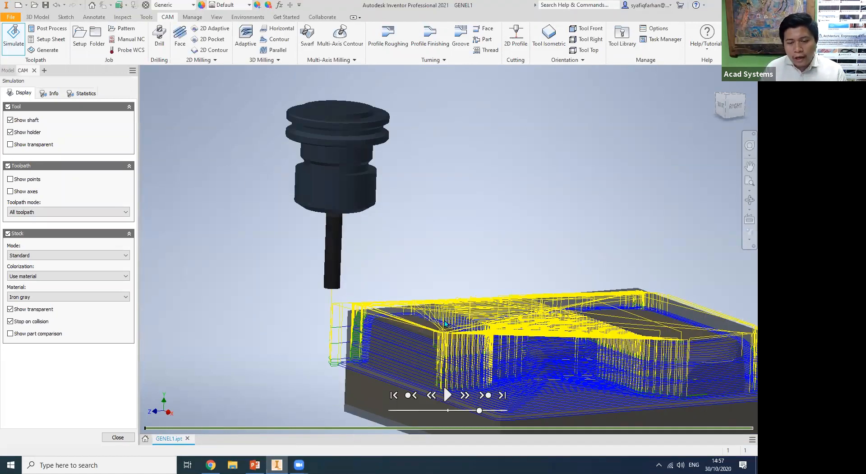
shift+middle_drag(383, 348, 350, 330)
middle_drag(288, 396, 240, 329)
key(Escape)
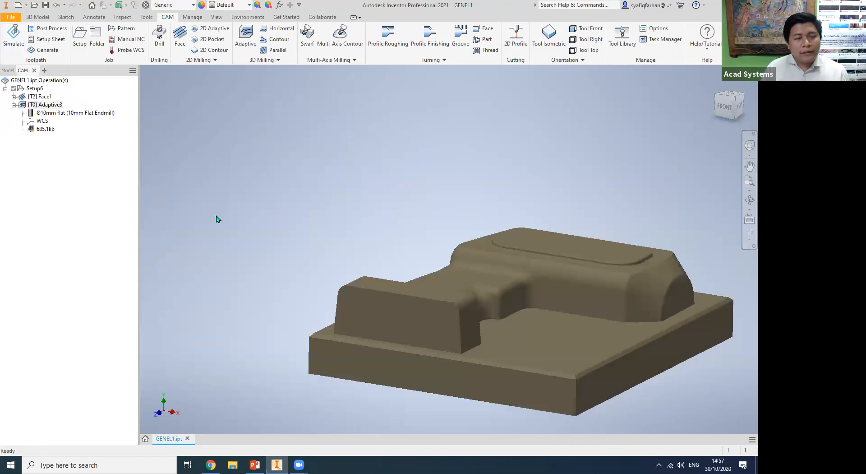
Start another 3D adaptive operation with the 10 mm flat end mill and pick the raised body's base outline as its stock contour.
click(246, 45)
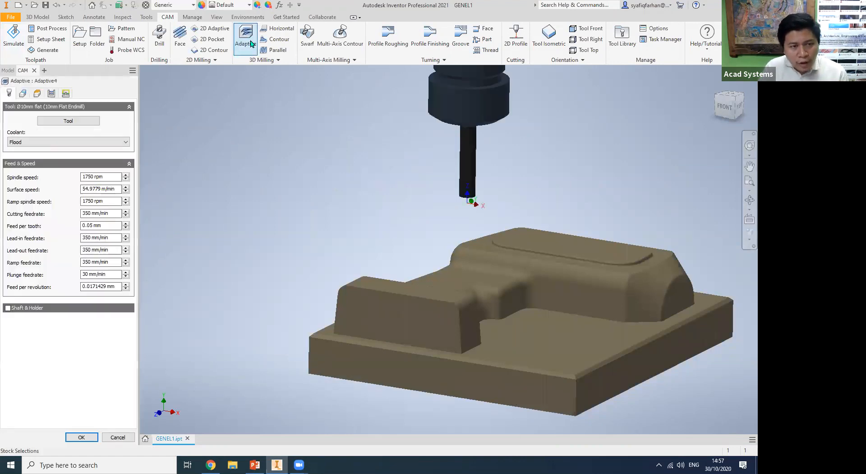
click(51, 93)
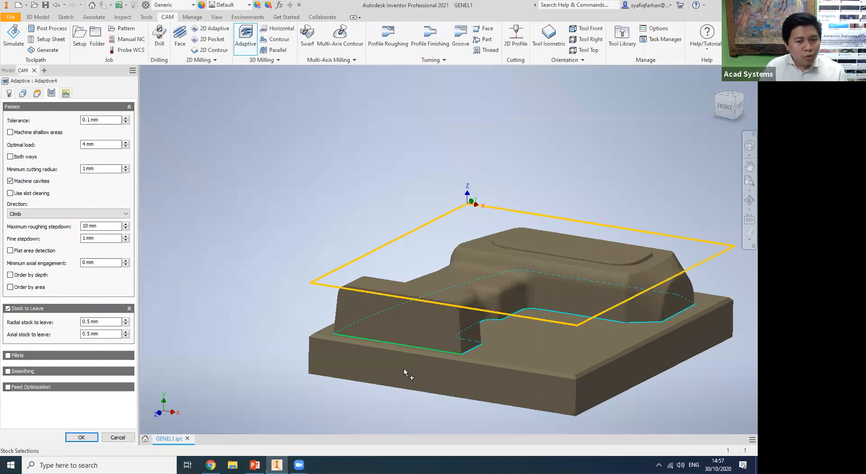
click(473, 354)
shift+middle_drag(376, 375, 314, 387)
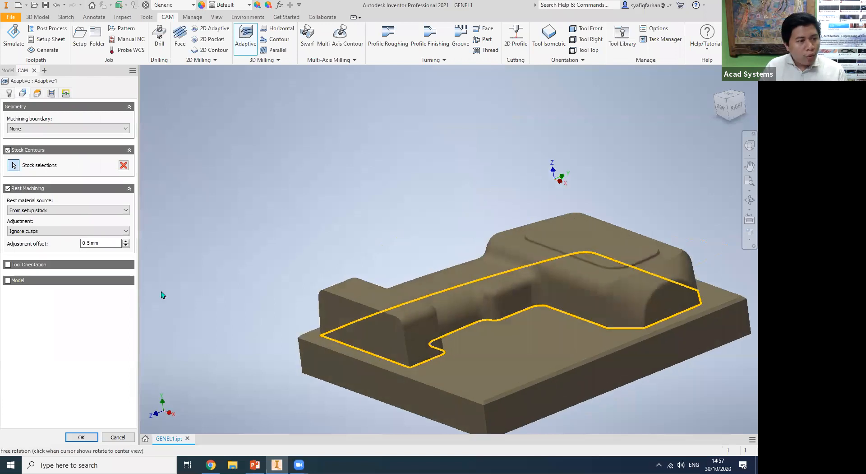
Set the new adaptive operation's maximum roughing stepdown to 3.5 mm, turn off stock to leave and generate its toolpath.
click(51, 94)
drag(89, 226, 84, 226)
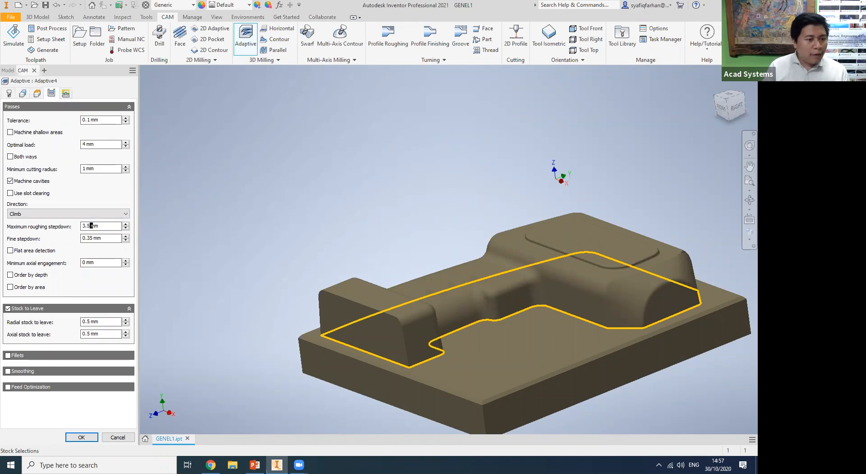
click(7, 310)
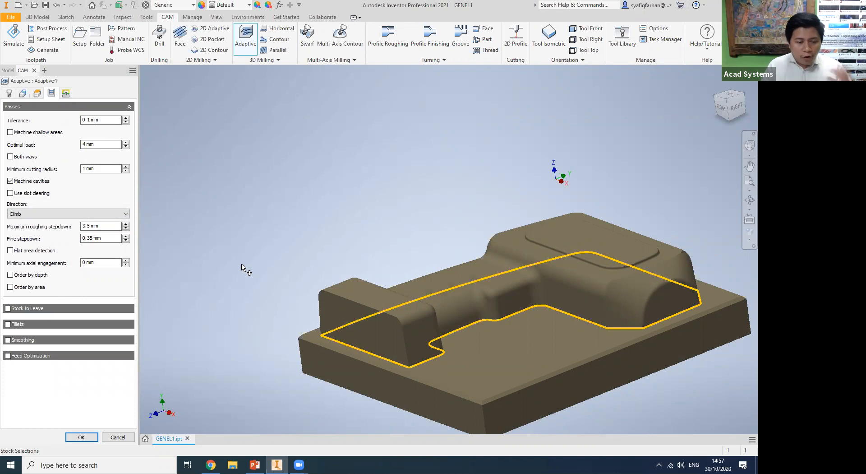
click(82, 437)
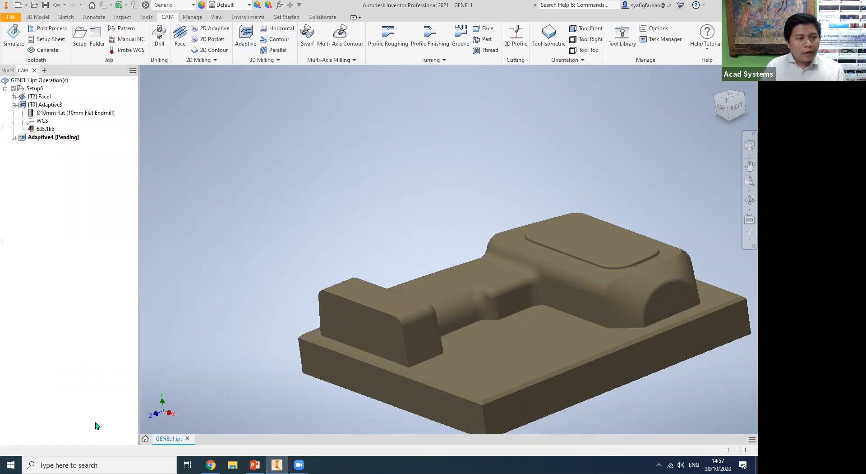
Compare the toolpaths of Adaptive3 and Adaptive4 on the part.
click(13, 138)
click(54, 106)
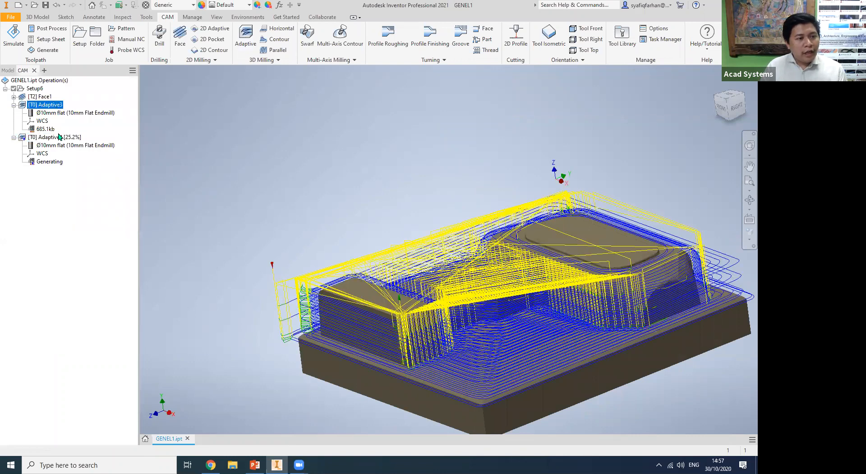
click(49, 136)
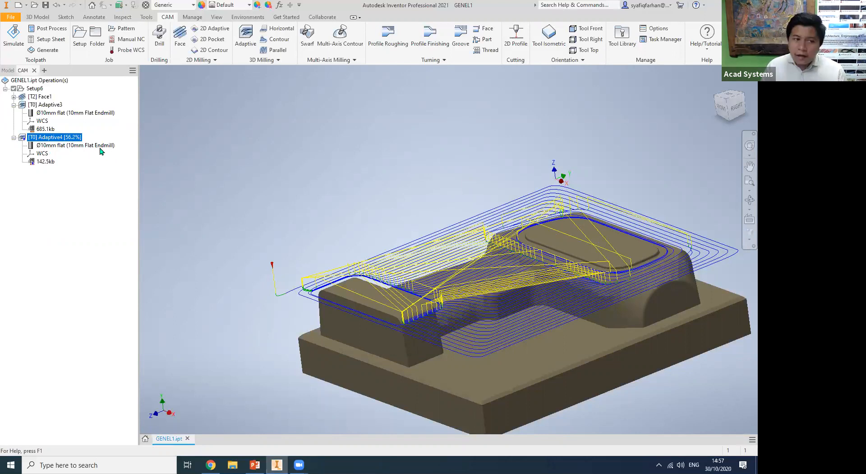
right_click(73, 141)
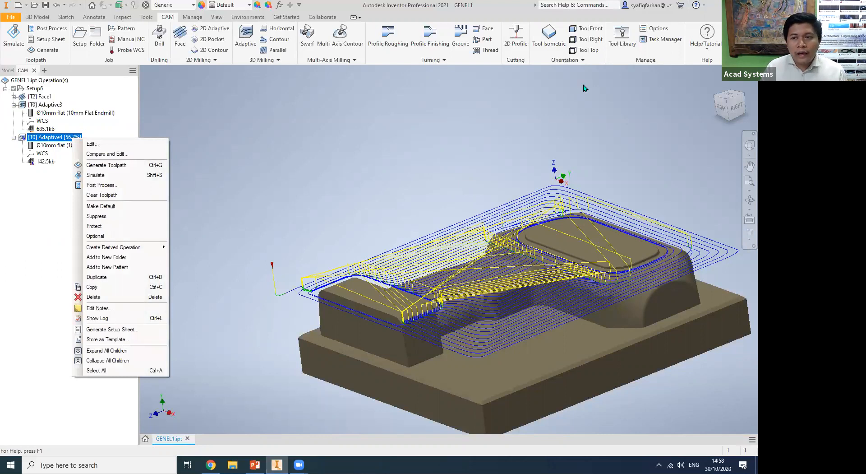
Browse all mills by type in the tool library, previewing the 10 mm, 12 mm and 1/2" bull-nose mills.
click(623, 36)
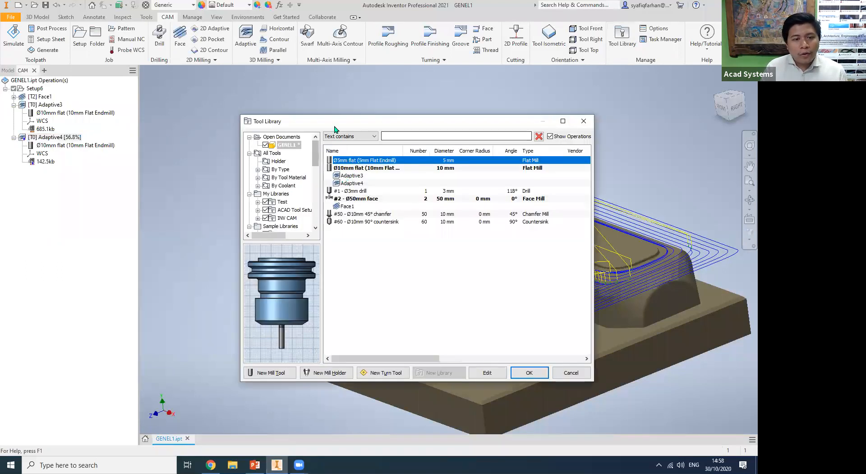
drag(330, 120, 277, 83)
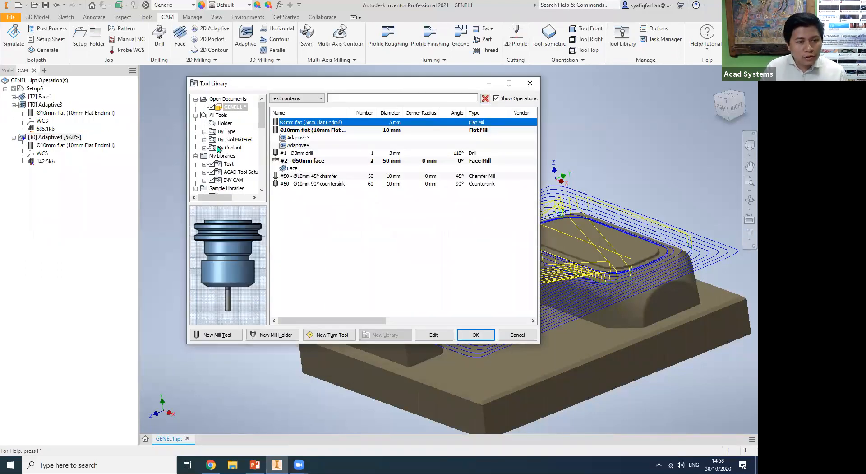
click(205, 131)
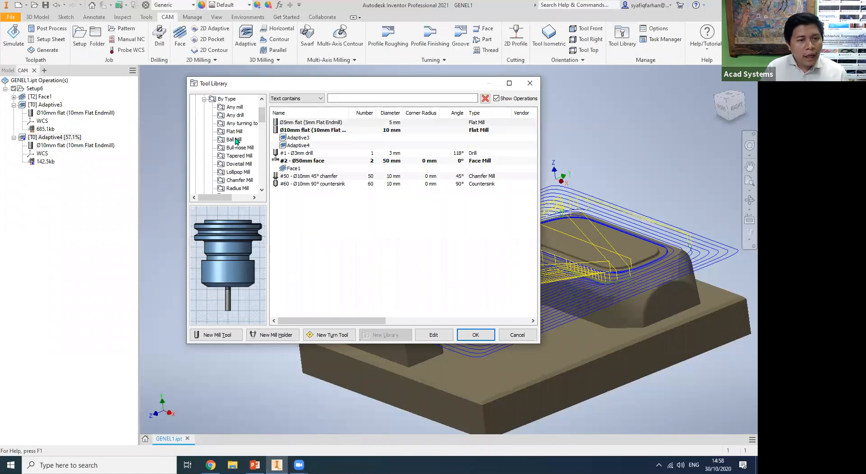
click(239, 108)
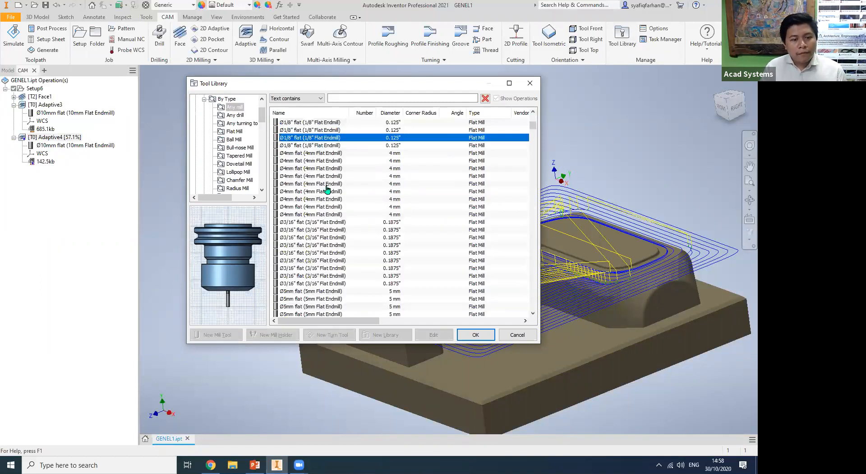
drag(534, 134, 535, 254)
click(310, 237)
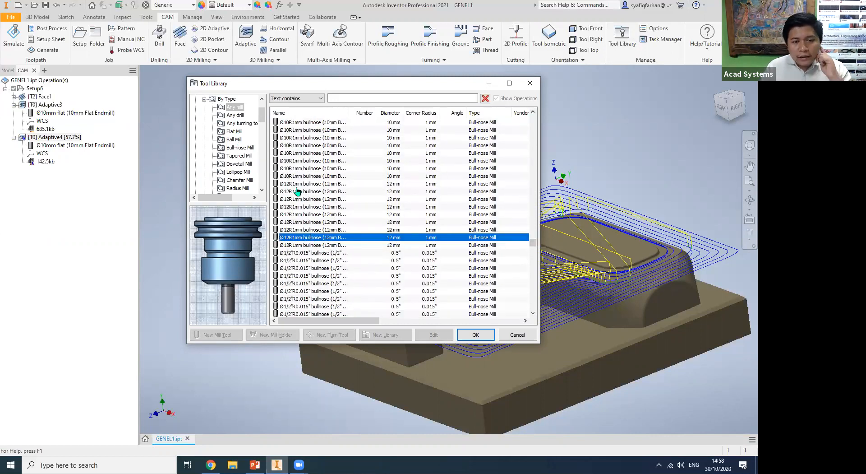
scroll(298, 190, down, 1)
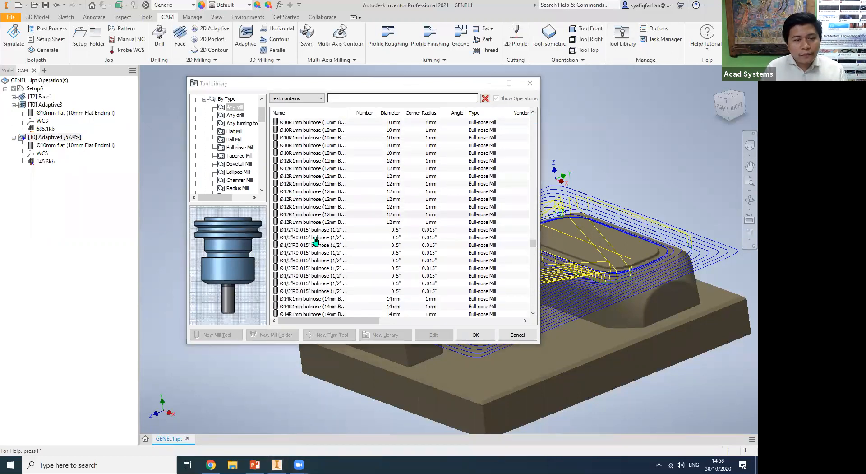
click(301, 230)
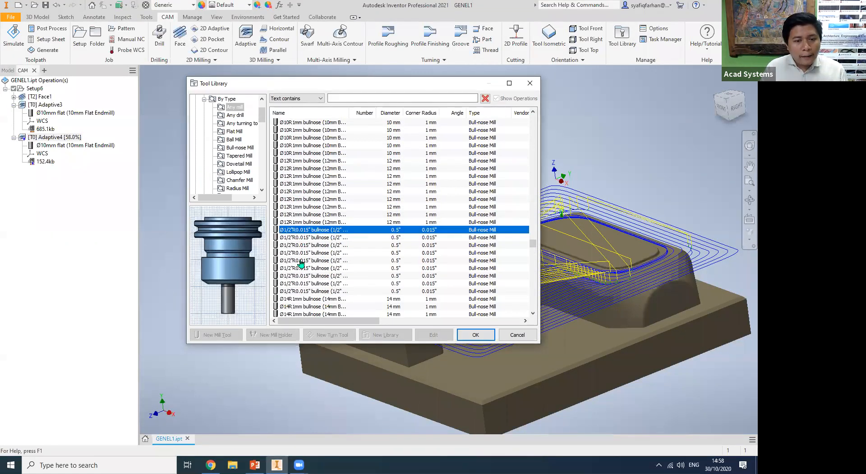
click(307, 201)
scroll(307, 201, up, 1)
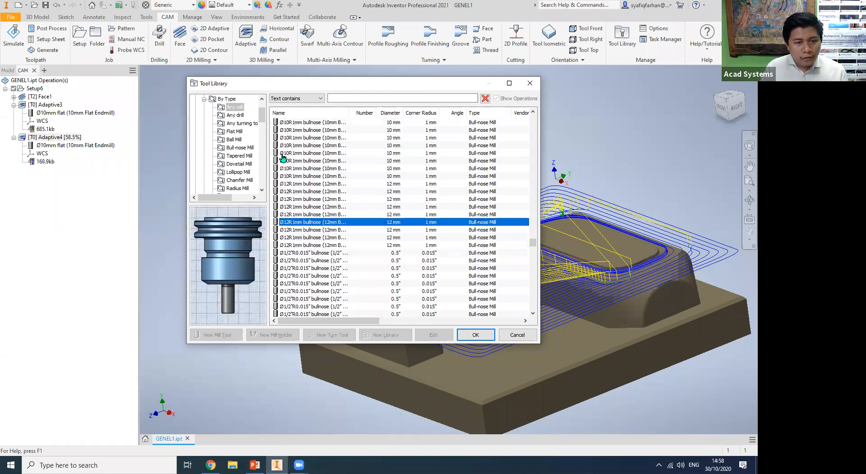
click(303, 154)
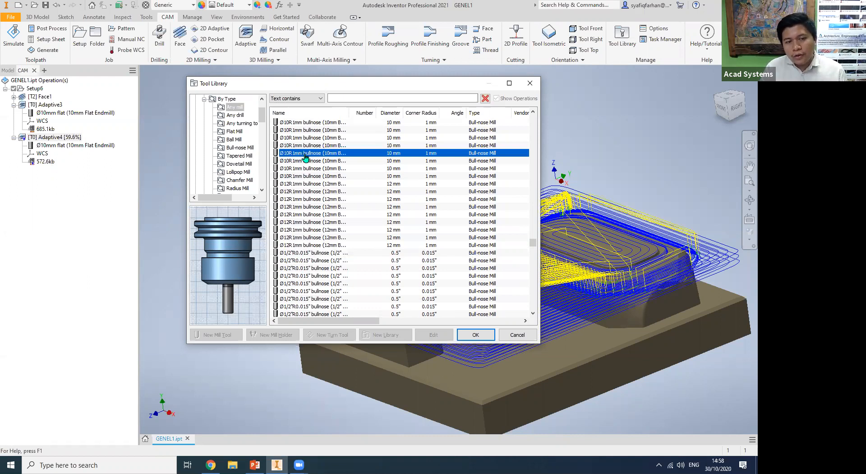
click(475, 335)
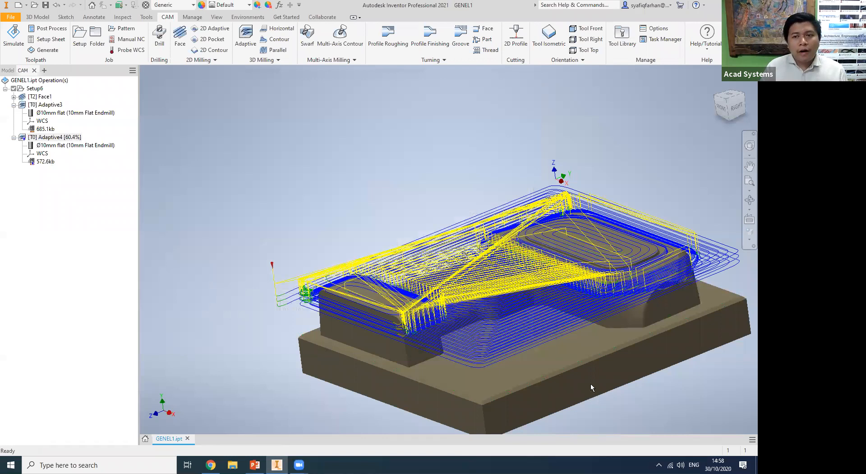
Open the Adaptive4 operation for editing and bring up its tool selection.
middle_drag(613, 391, 552, 378)
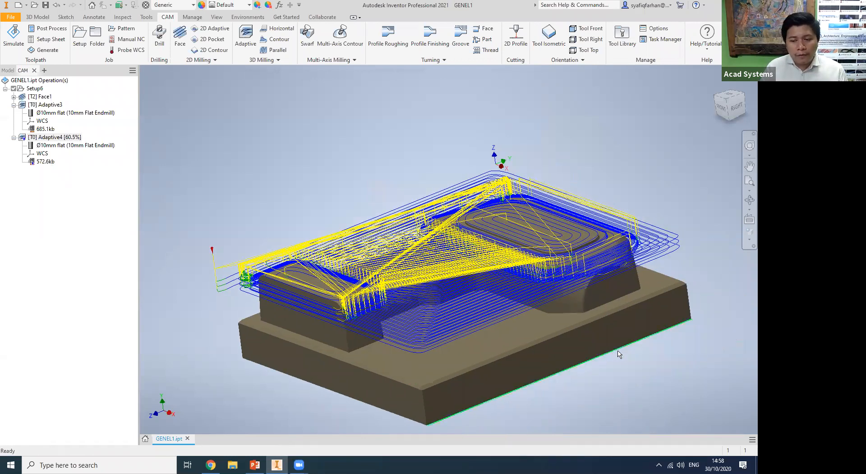
shift+middle_drag(644, 350, 741, 102)
drag(741, 102, 711, 81)
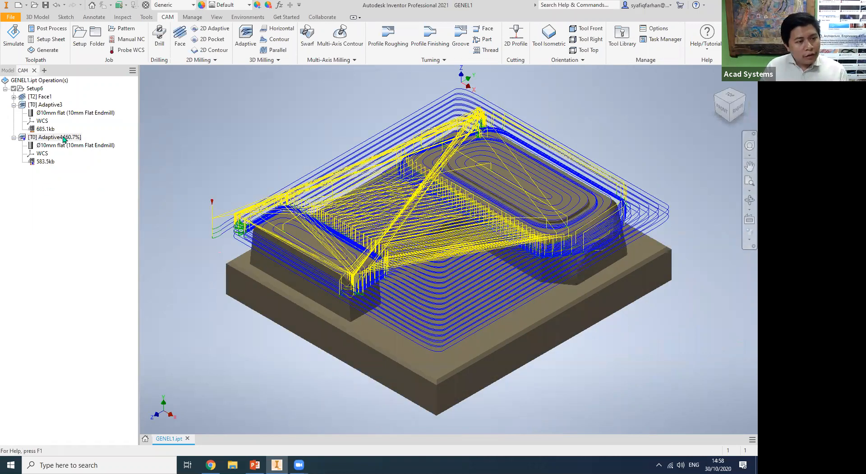
right_click(64, 137)
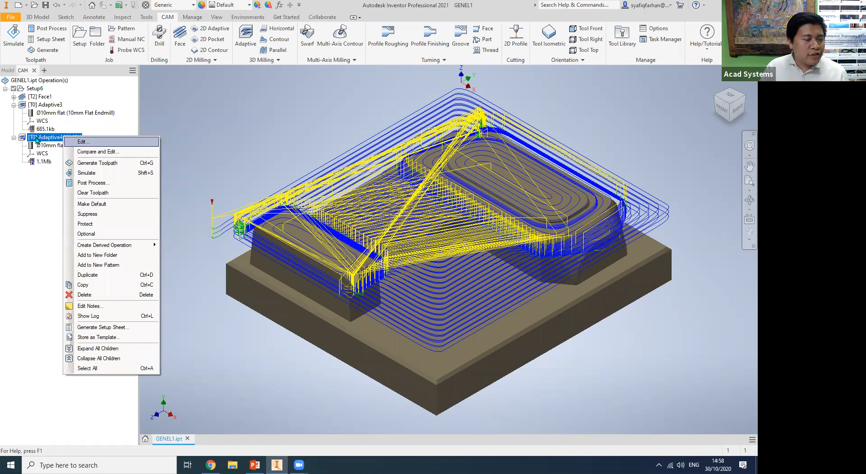
click(36, 138)
click(54, 121)
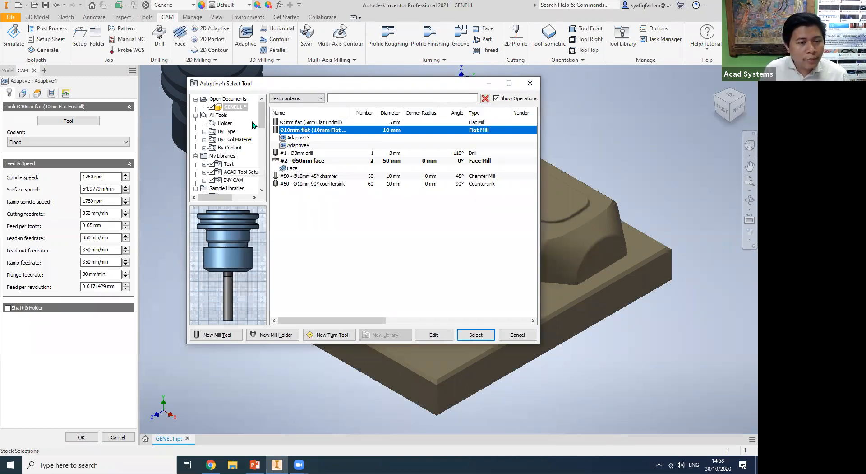
Find and pick the 10 mm bull-nose mill with 1 mm corner radius among all mills in the tool library.
click(206, 132)
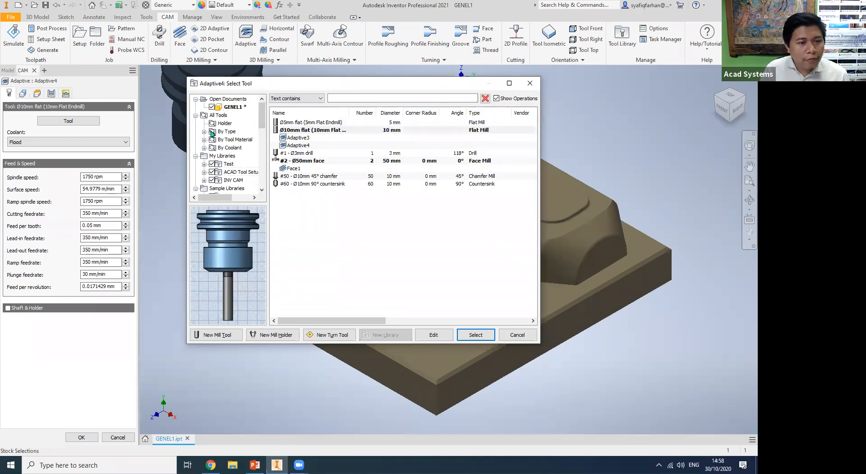
click(239, 116)
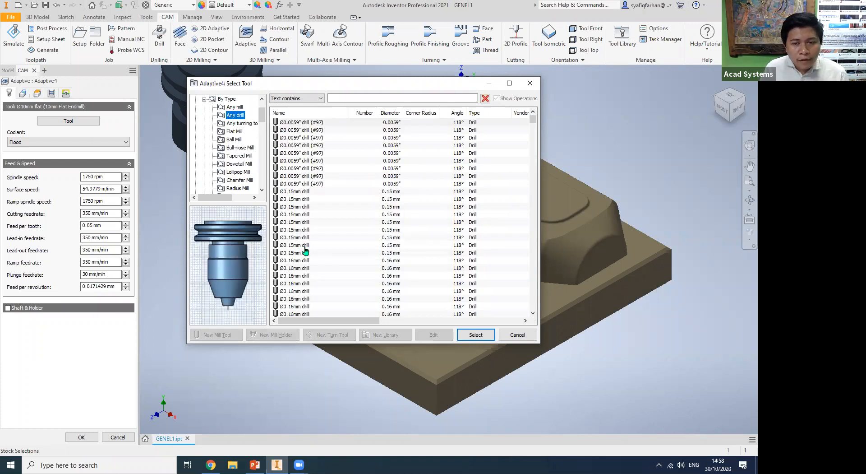
click(235, 107)
click(325, 176)
click(533, 131)
drag(533, 173, 534, 250)
click(323, 163)
scroll(307, 162, up, 4)
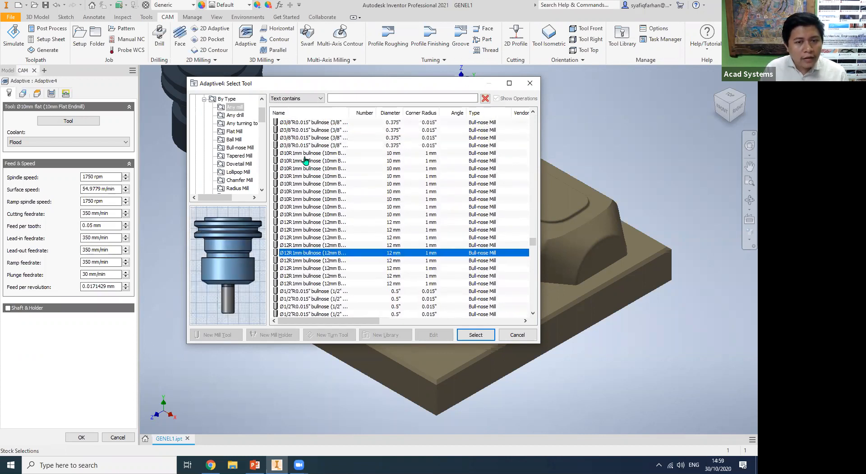
click(305, 160)
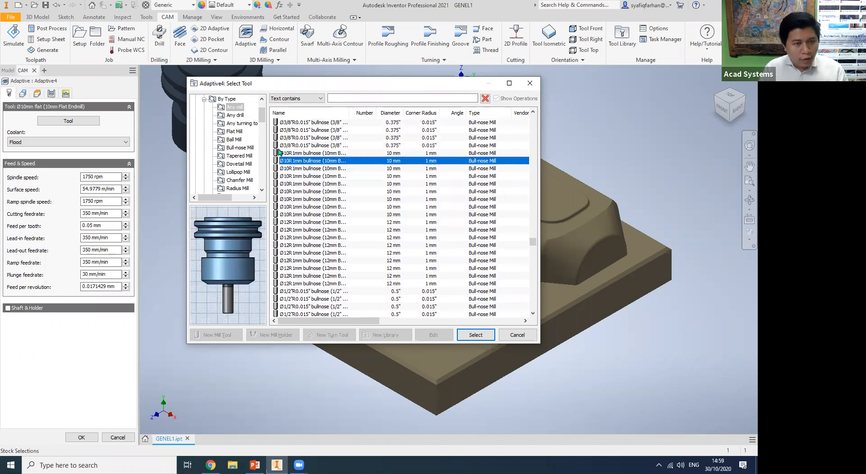
Copy the picked 10 mm bull-nose mill into the GENEL1 document tools and choose it for Adaptive4.
drag(263, 115, 262, 108)
click(243, 108)
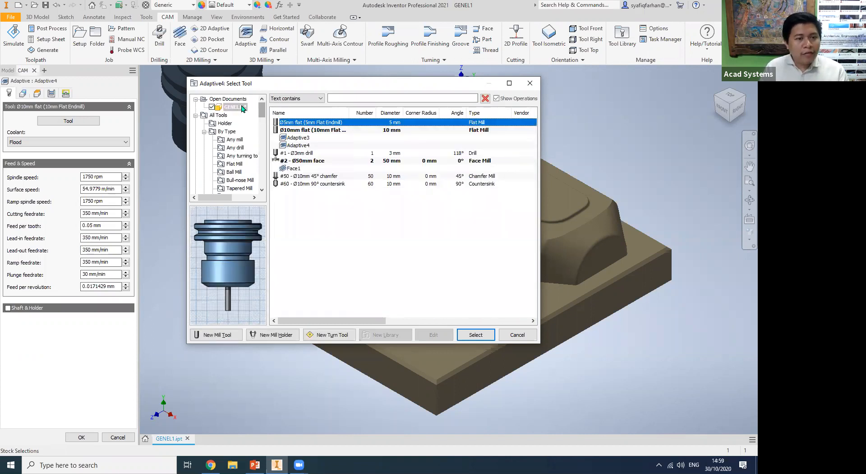
click(340, 224)
key(ctrl+v)
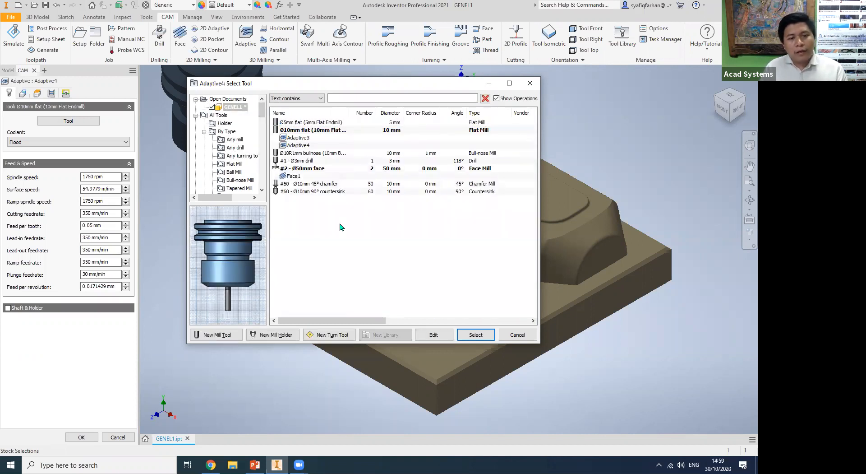
double_click(309, 153)
Set the 10 mm bull-nose mill's body length to 50 mm and flute length to 45 mm, then accept it as the tool.
click(68, 121)
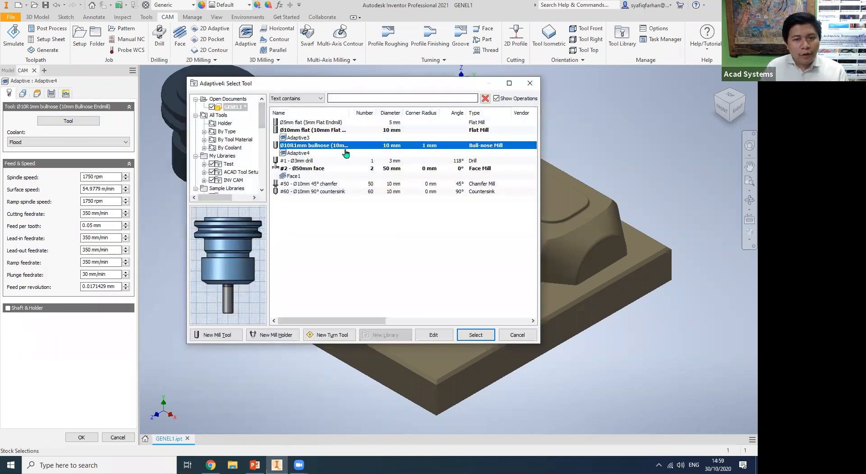
right_click(346, 147)
click(366, 168)
drag(331, 256, 291, 257)
text(50mm)
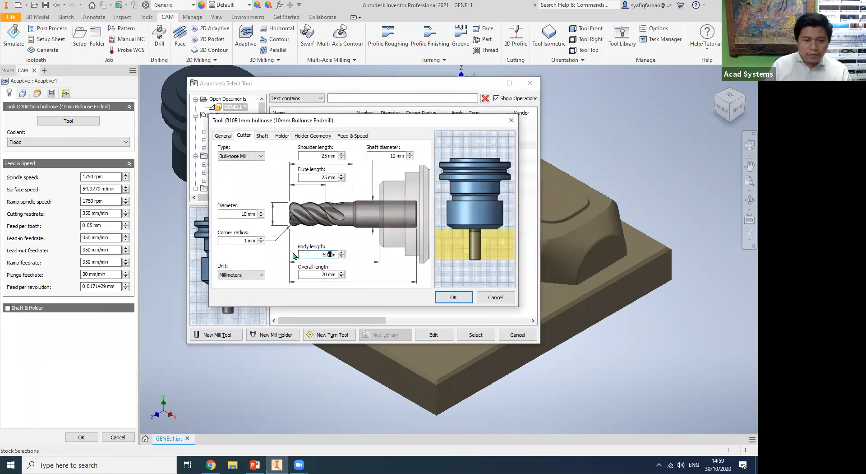
drag(329, 177, 291, 181)
text(45)
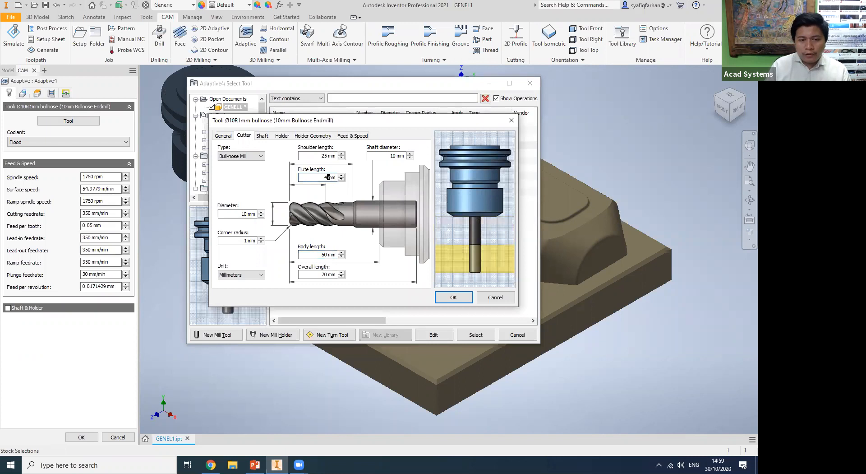
click(453, 297)
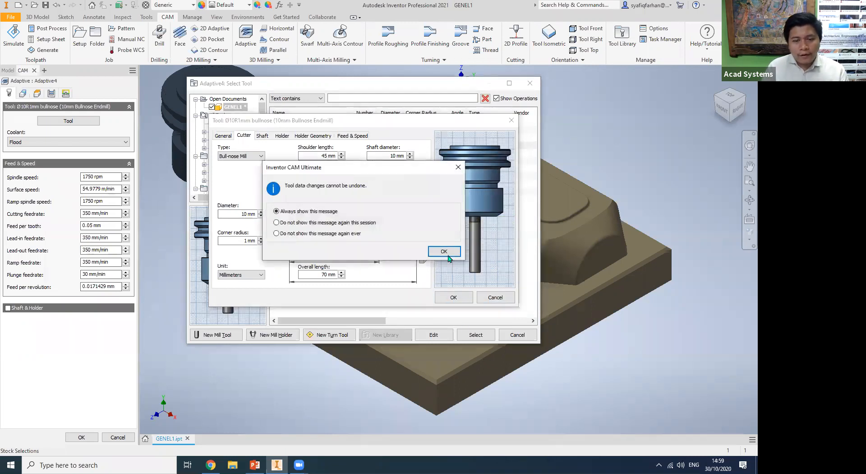
key(Return)
click(472, 335)
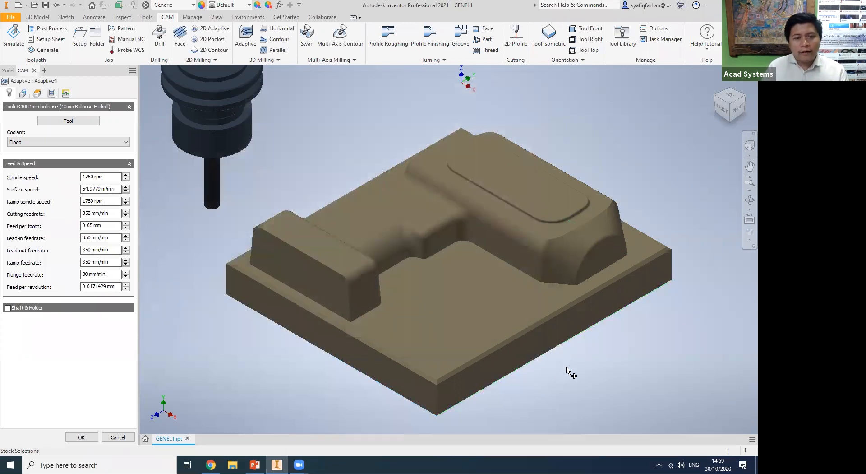
Examine the bull-nose cutter's tip up close from the part's right side, then cancel the Adaptive4 edit.
click(734, 110)
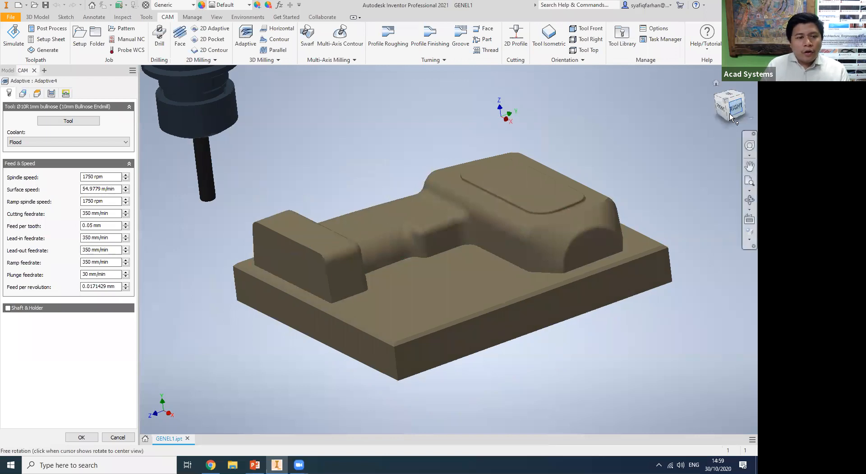
scroll(400, 232, down, 5)
scroll(305, 210, down, 4)
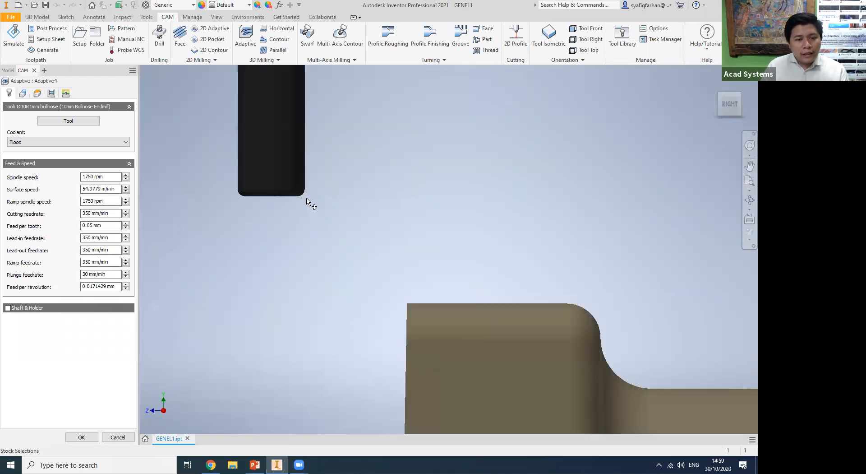
click(117, 437)
middle_click(285, 361)
middle_click(285, 361)
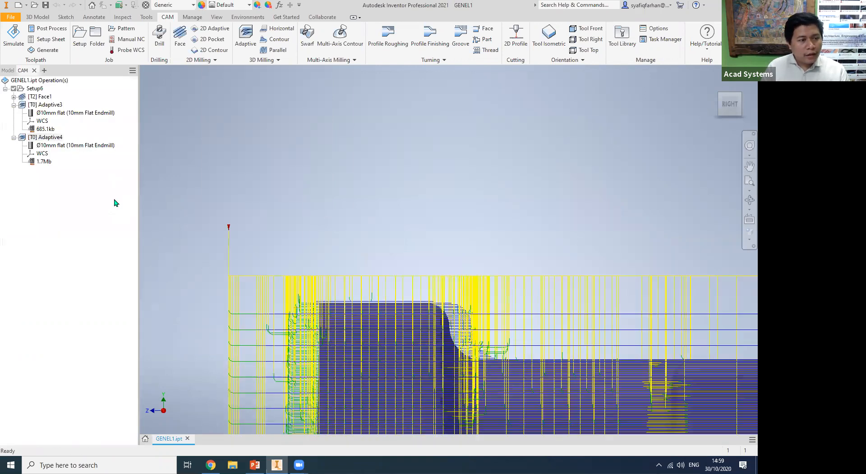
View Adaptive3's flat end mill from the side and check the cutter geometry of Adaptive4's tool.
click(56, 105)
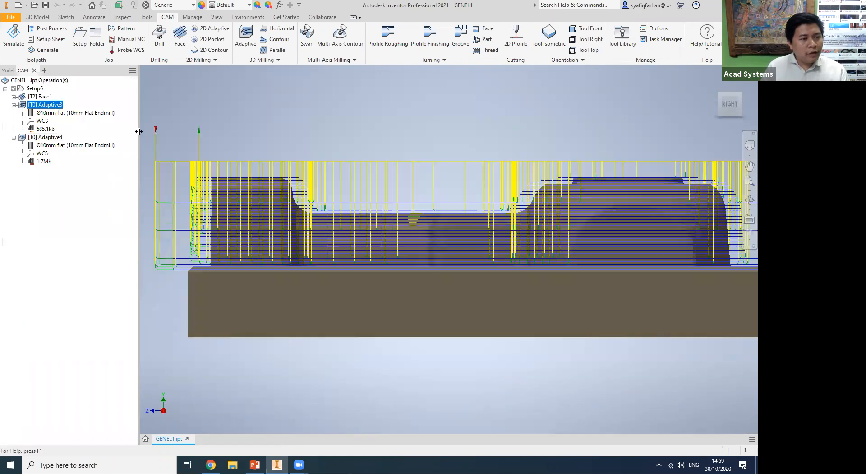
click(88, 115)
scroll(185, 151, up, 3)
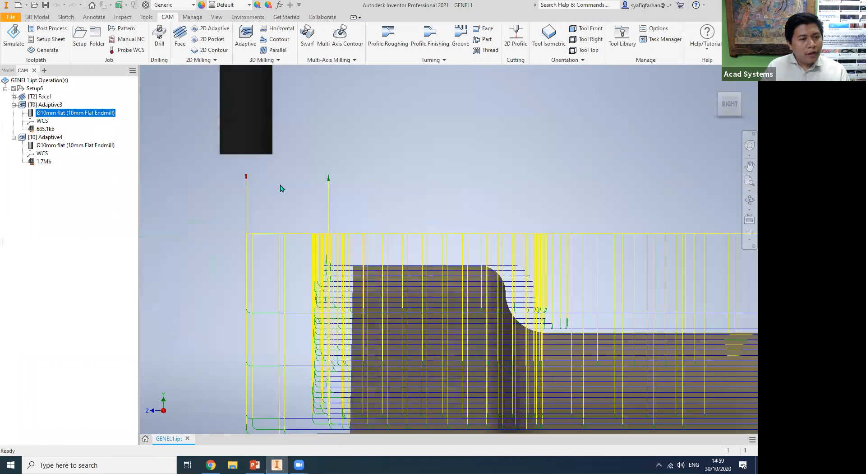
click(53, 145)
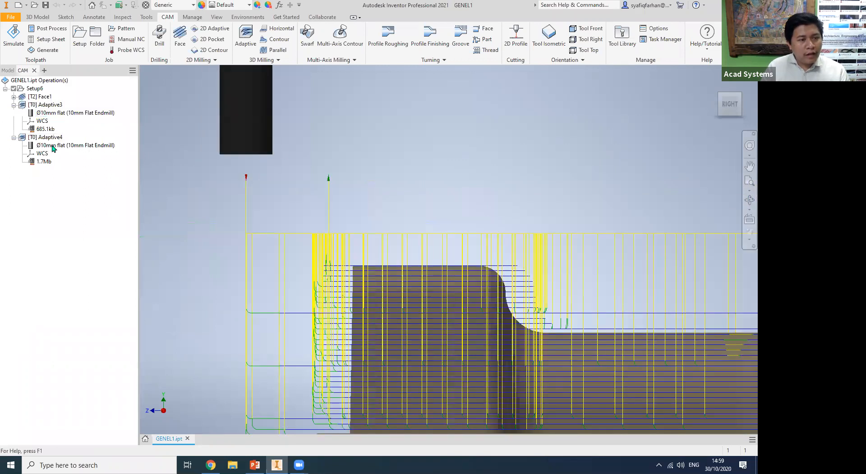
right_click(102, 145)
click(118, 150)
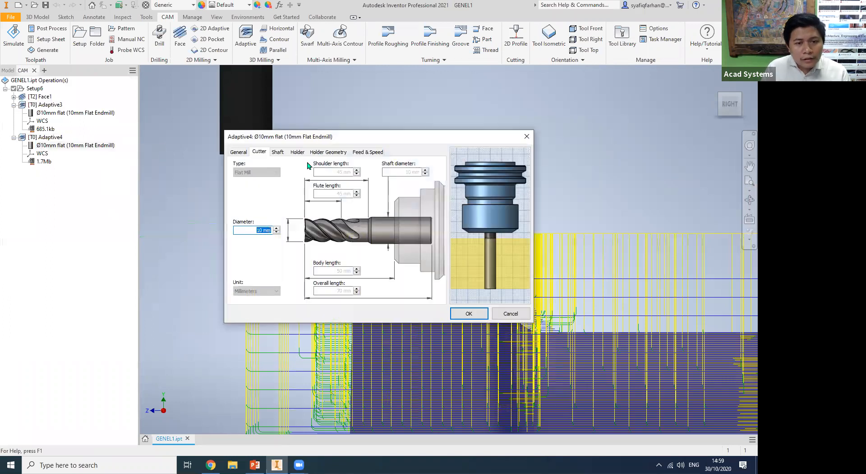
key(Escape)
Change Adaptive4's tool to the 10 mm bull-nose mill with 1 mm corner radius and regenerate its toolpath.
right_click(59, 138)
click(74, 143)
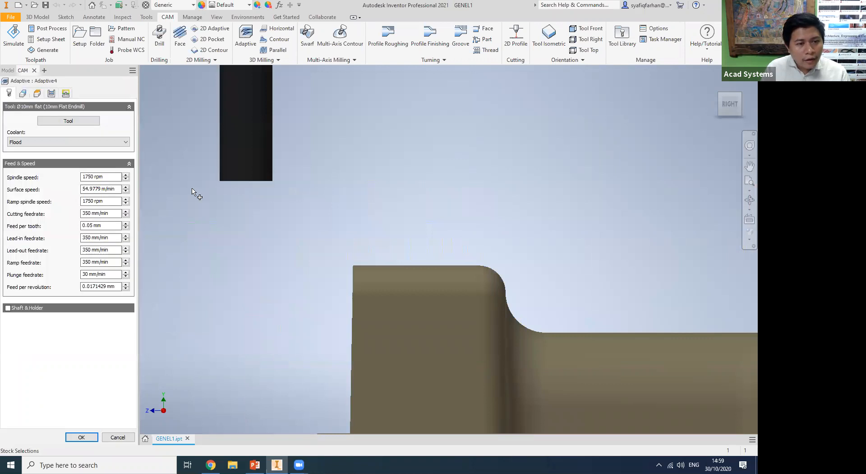
click(85, 120)
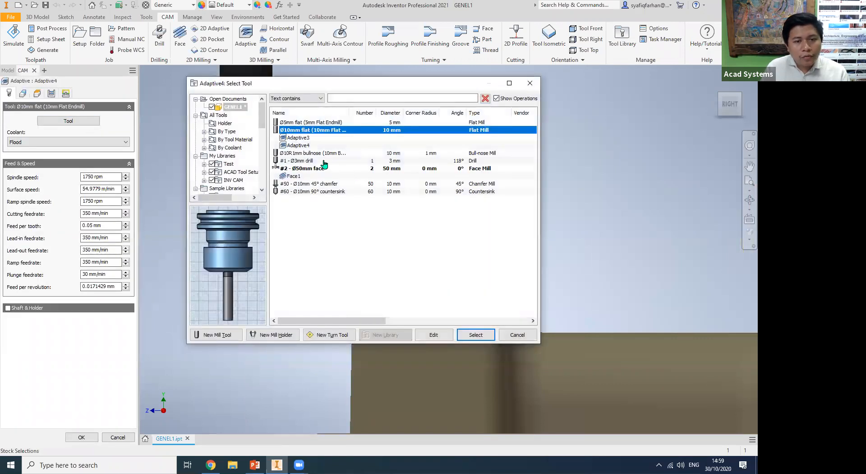
double_click(323, 155)
click(82, 435)
Inspect the bull-nose cutter now assigned to Adaptive4 beside the part in the right view.
click(92, 146)
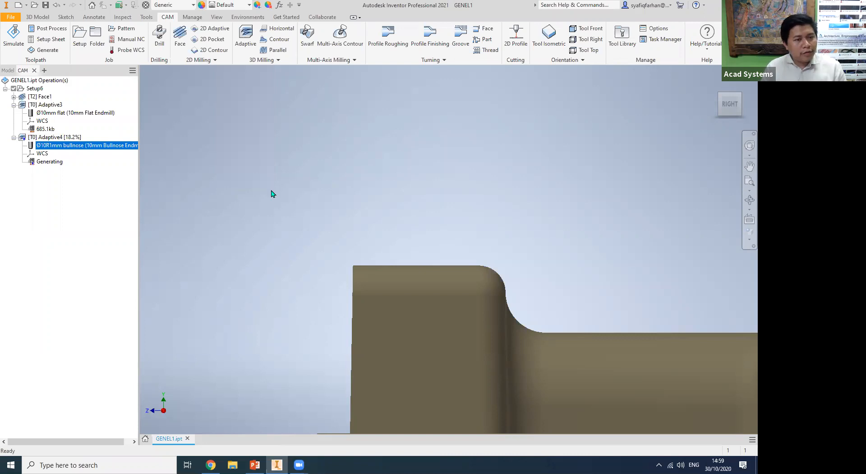
scroll(239, 209, down, 3)
middle_click(244, 218)
middle_click(243, 217)
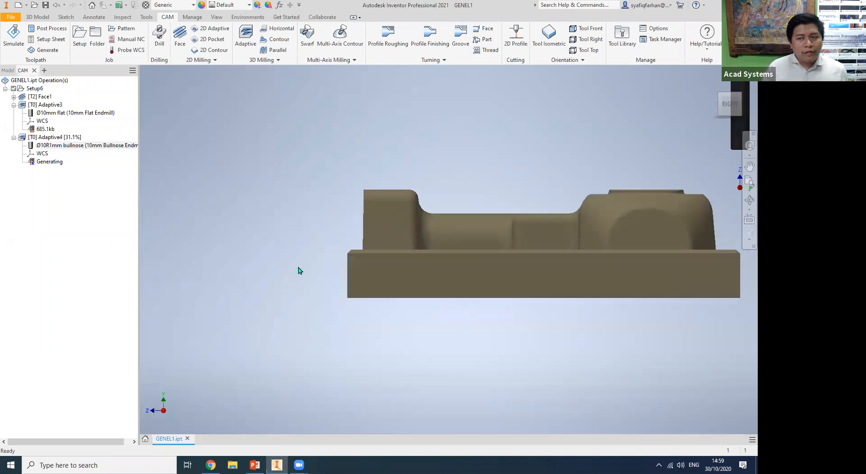
scroll(603, 198, up, 5)
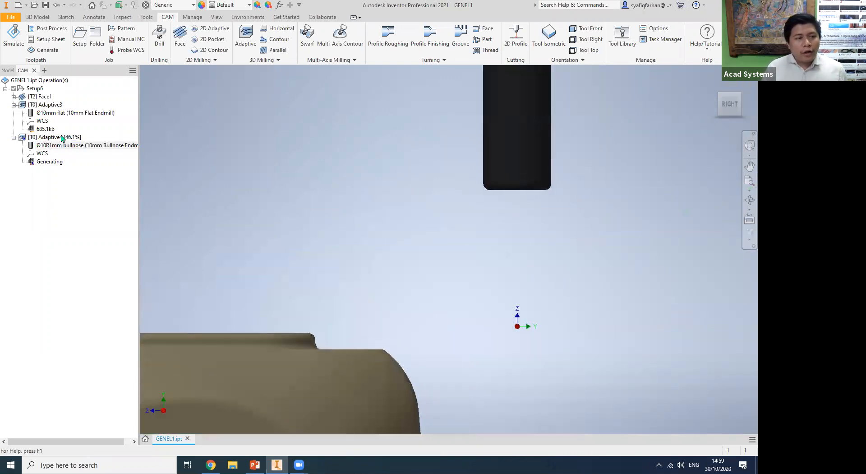
Compare the cutting levels of the Adaptive3 and Adaptive4 toolpaths along the part from the right side.
click(45, 104)
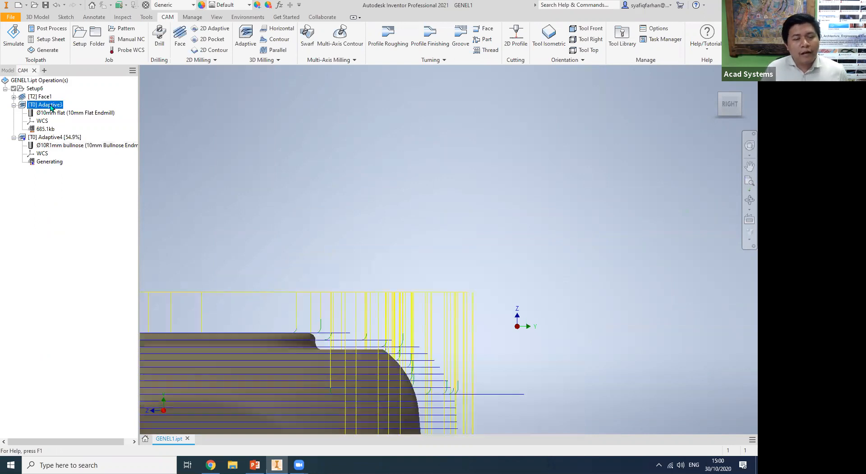
click(58, 137)
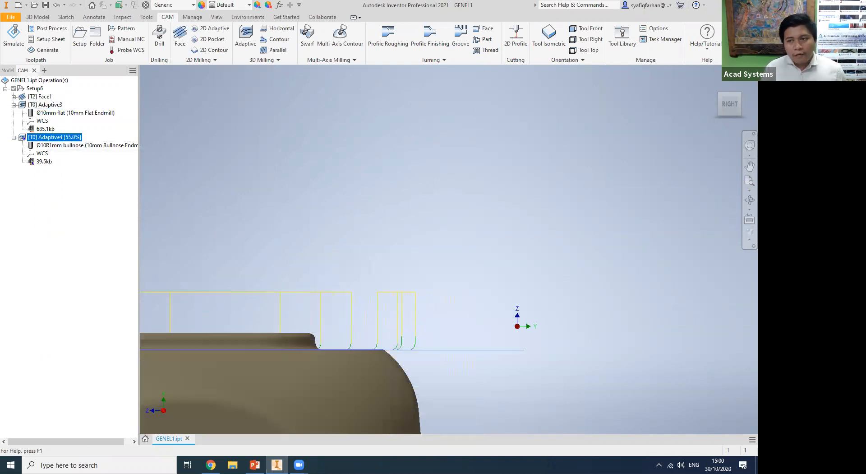
click(718, 84)
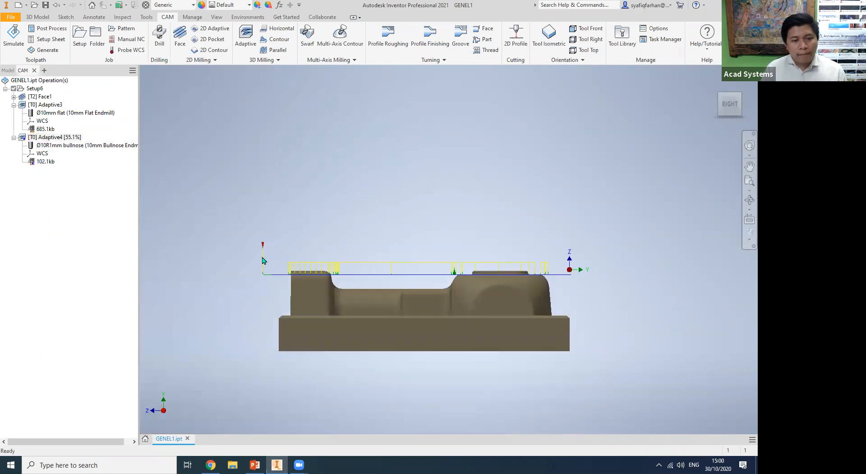
scroll(570, 268, up, 3)
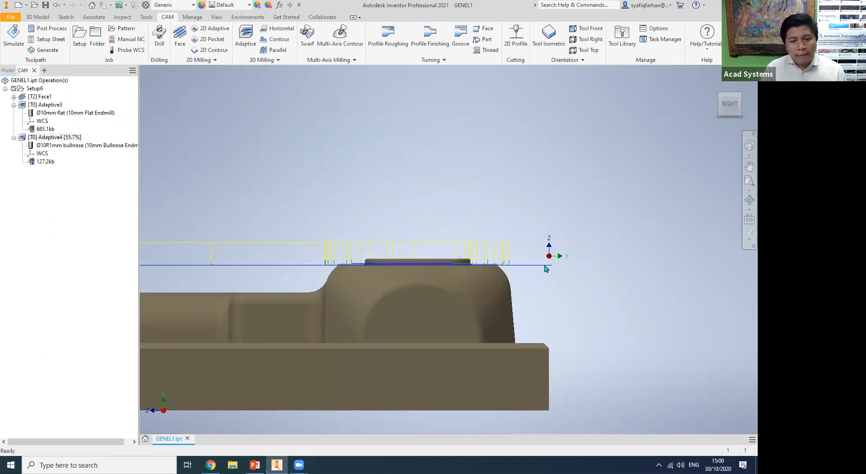
middle_drag(272, 169, 431, 162)
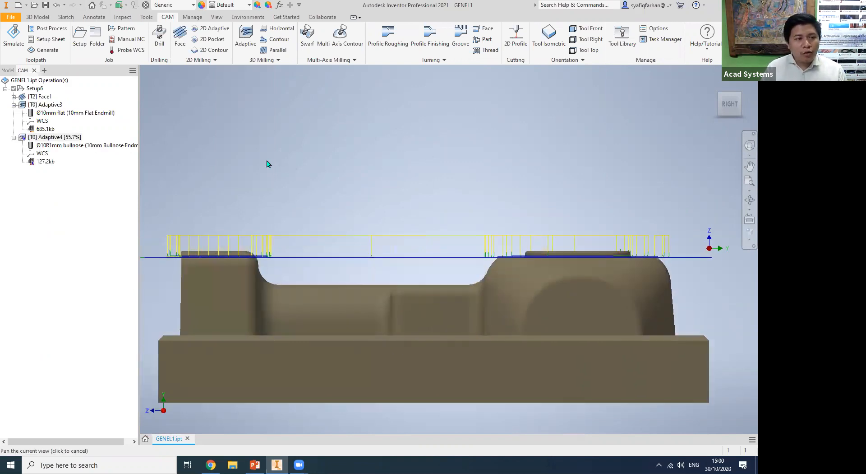
click(49, 105)
scroll(706, 318, up, 3)
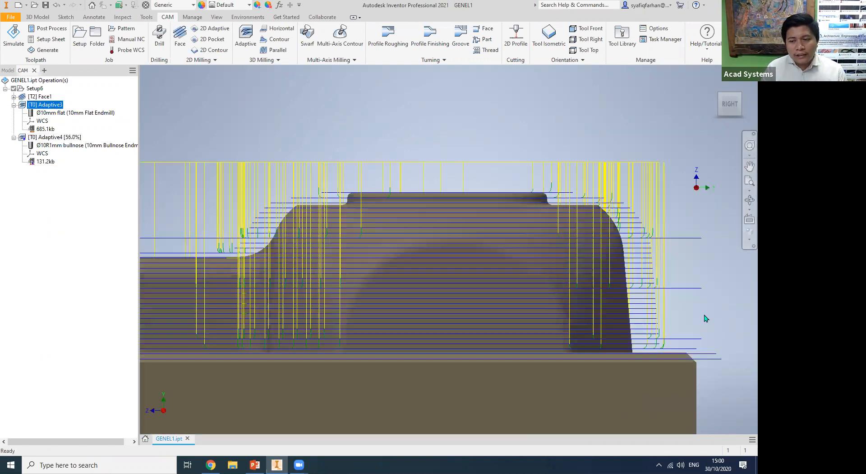
middle_drag(707, 318, 617, 304)
Restore the home view and simulate the Face1 toolpath at a faster playback speed.
click(716, 84)
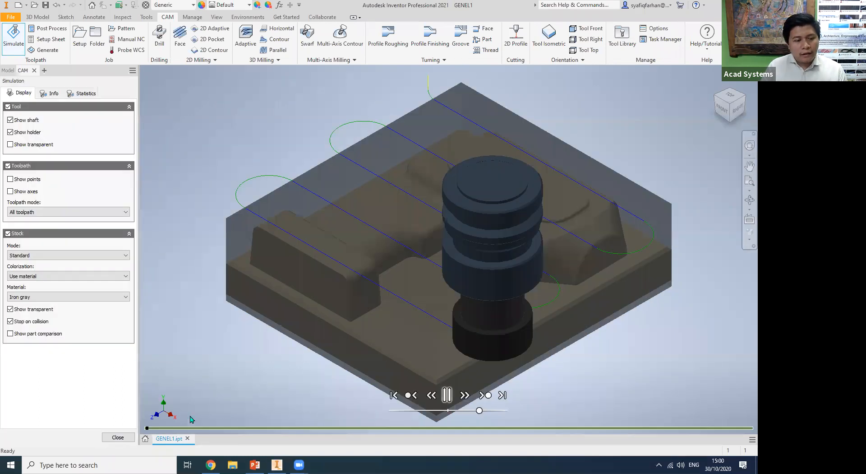
drag(479, 410, 489, 410)
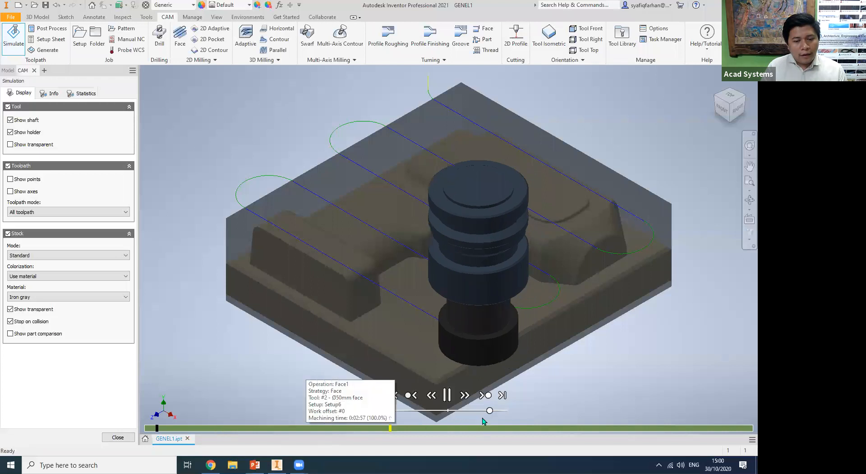
click(119, 437)
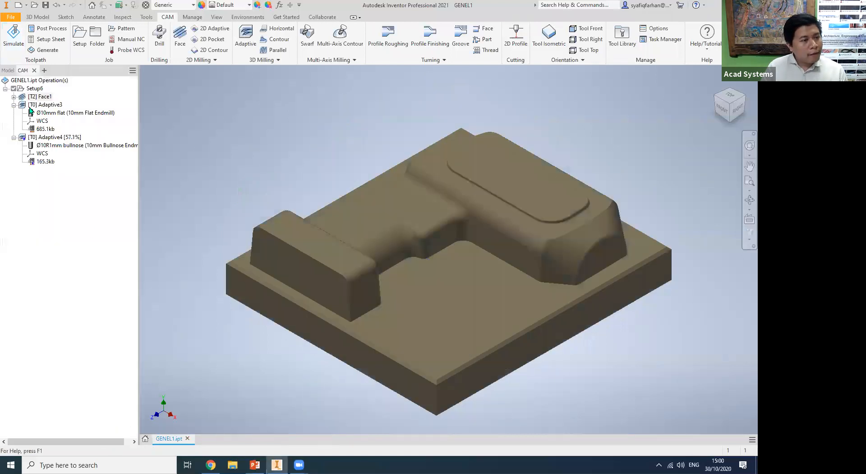
Simulate all operations of Setup6 at increased playback speed with opaque stock, and close the simulation.
right_click(40, 89)
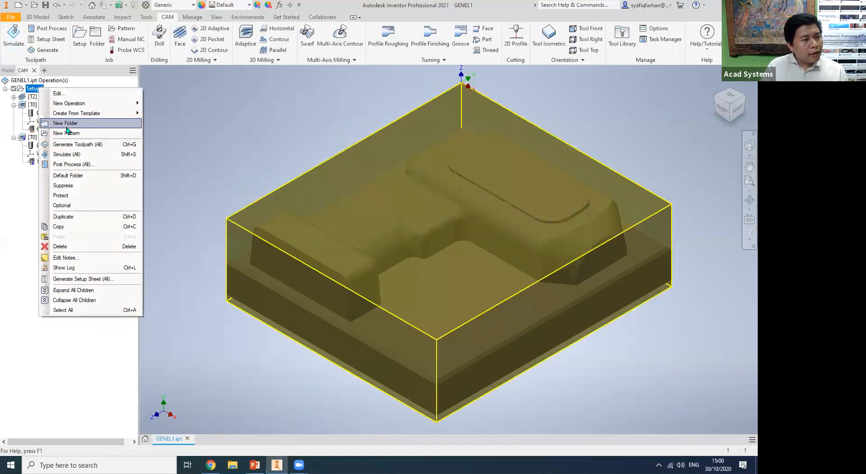
click(68, 154)
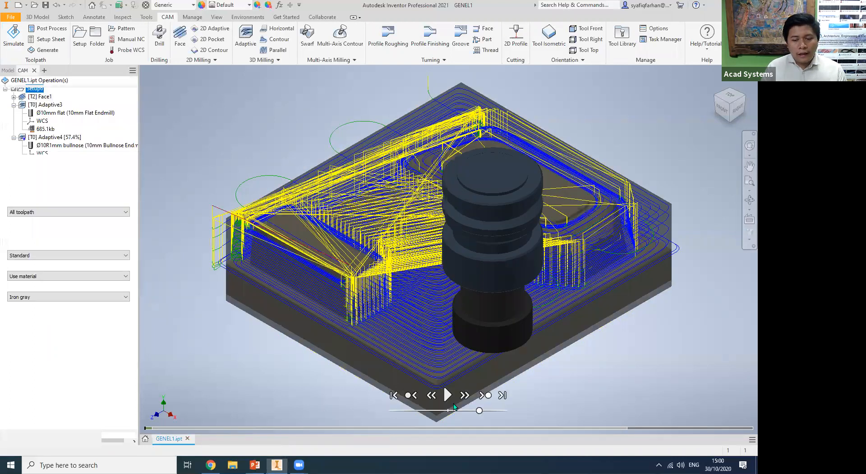
click(446, 395)
drag(491, 411, 495, 411)
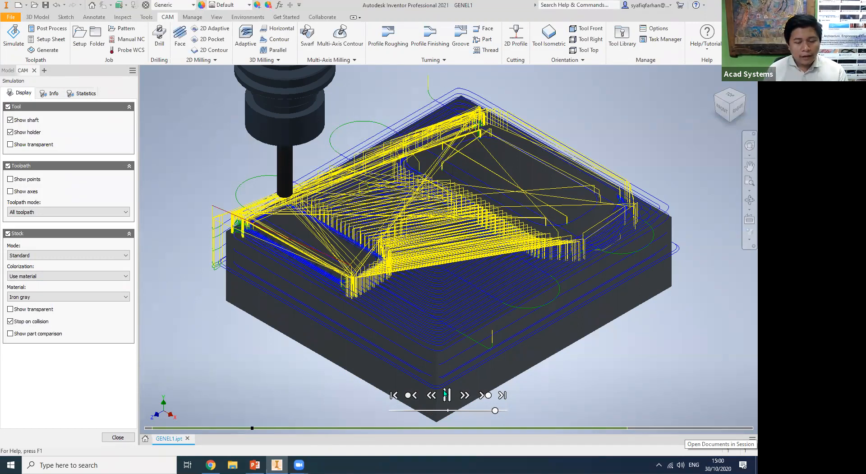
click(117, 437)
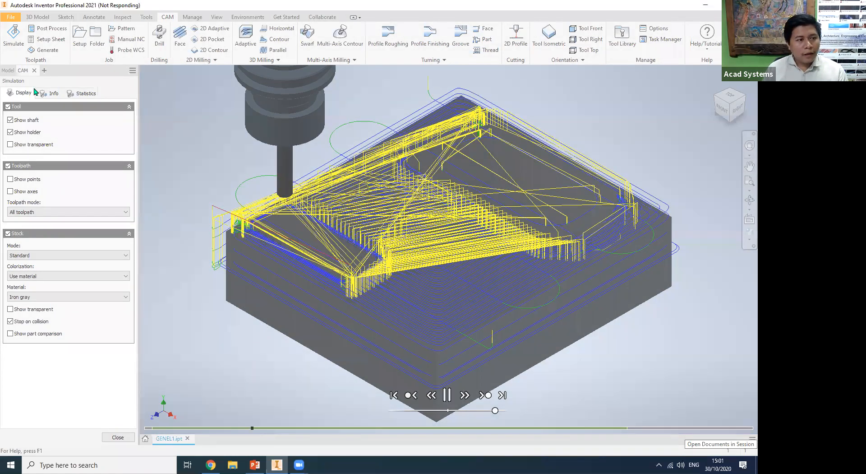
Try to post-process all operations of Setup6.
right_click(34, 89)
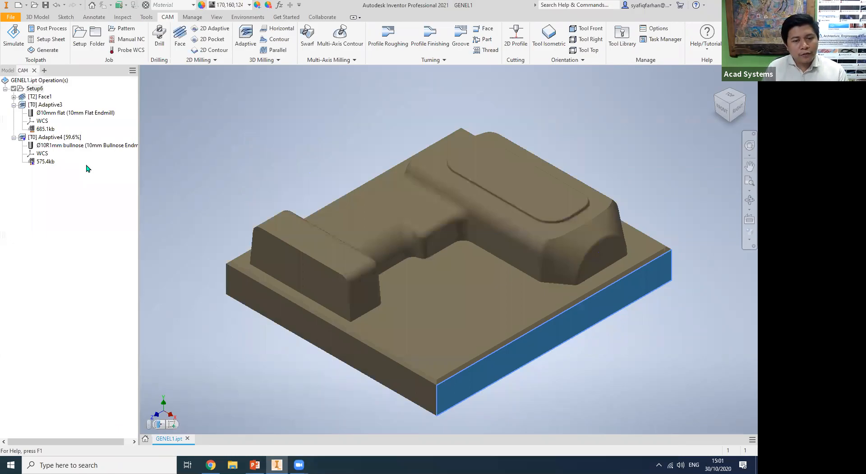
click(87, 165)
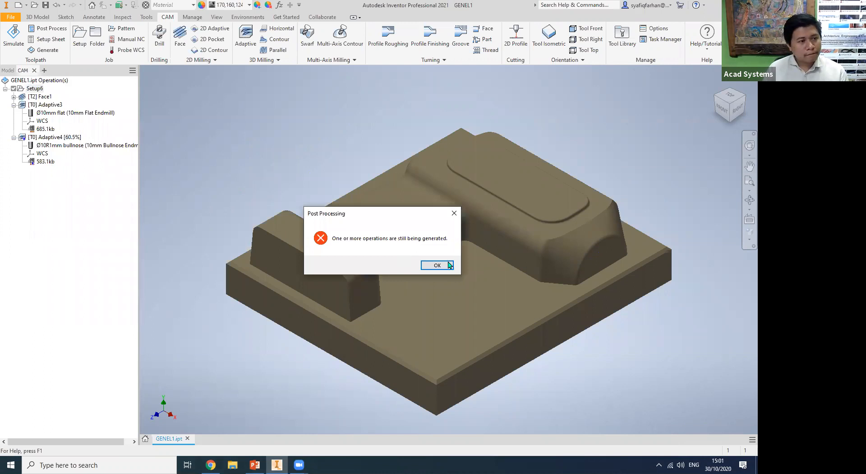
key(Return)
right_click(34, 88)
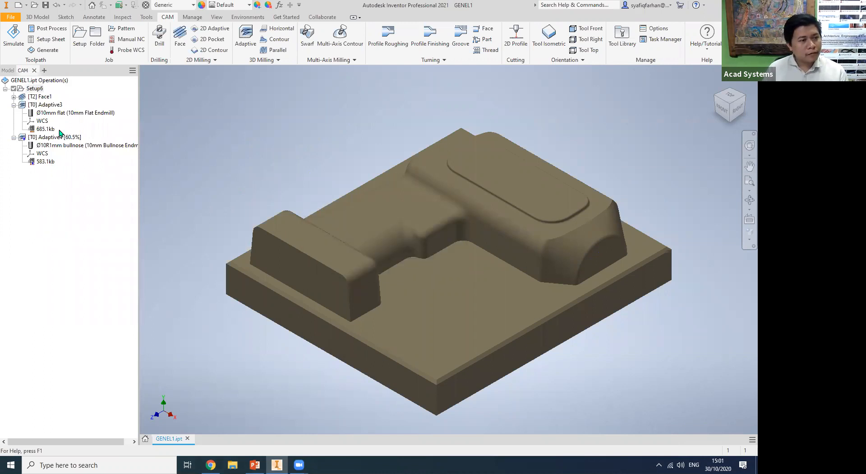
click(68, 162)
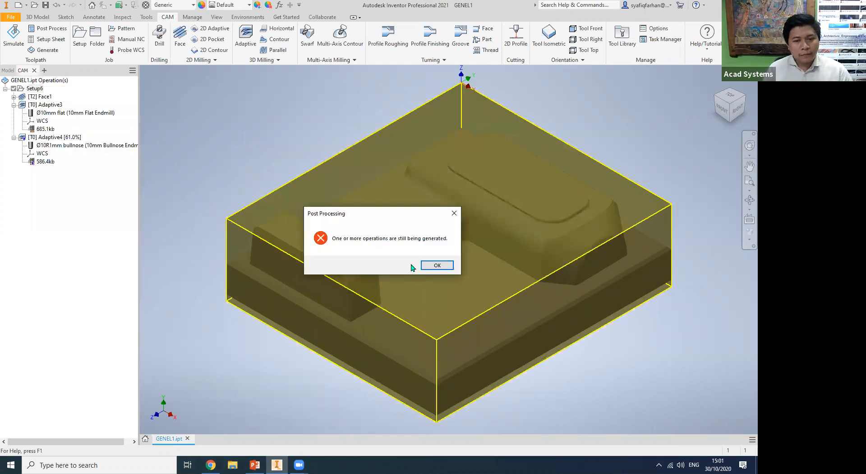
key(Return)
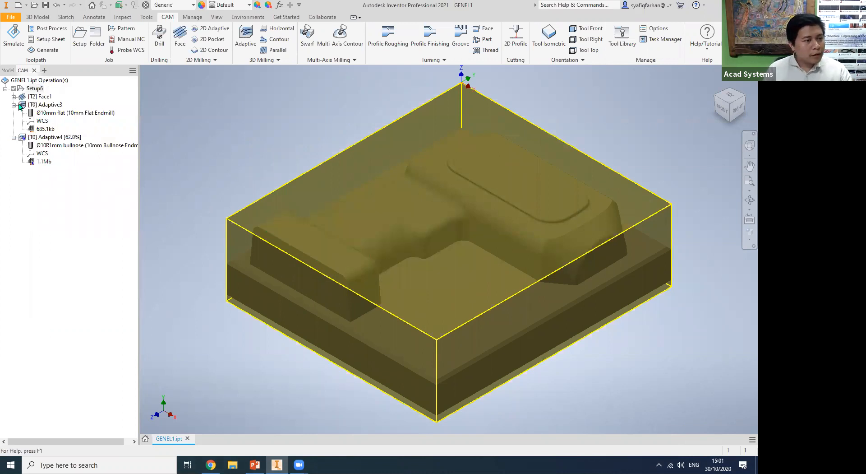
Collapse both adaptive operations and start post-processing for Face1 and Adaptive3 only.
click(14, 105)
click(14, 114)
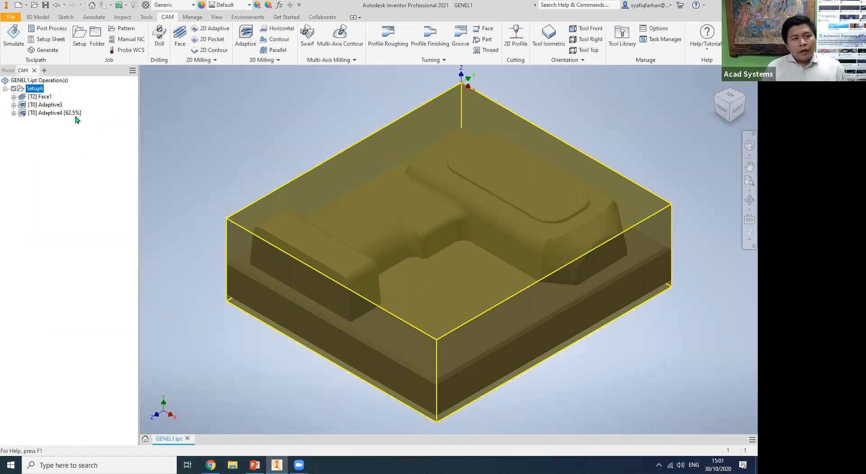
click(45, 97)
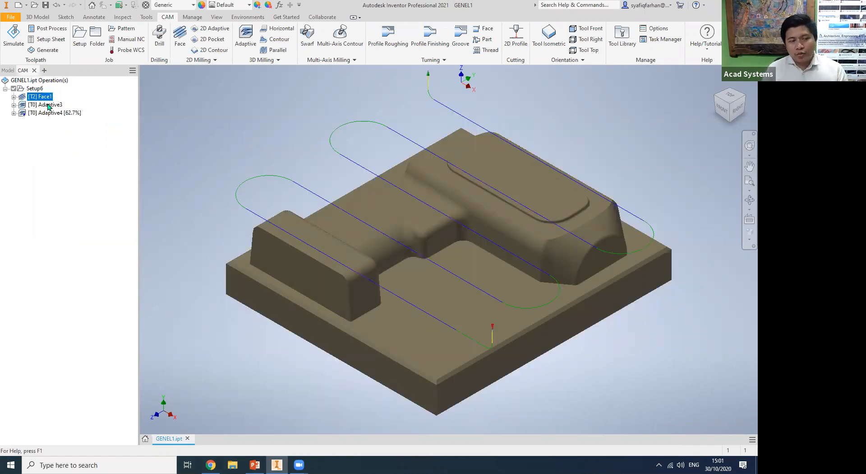
ctrl+click(49, 105)
right_click(48, 105)
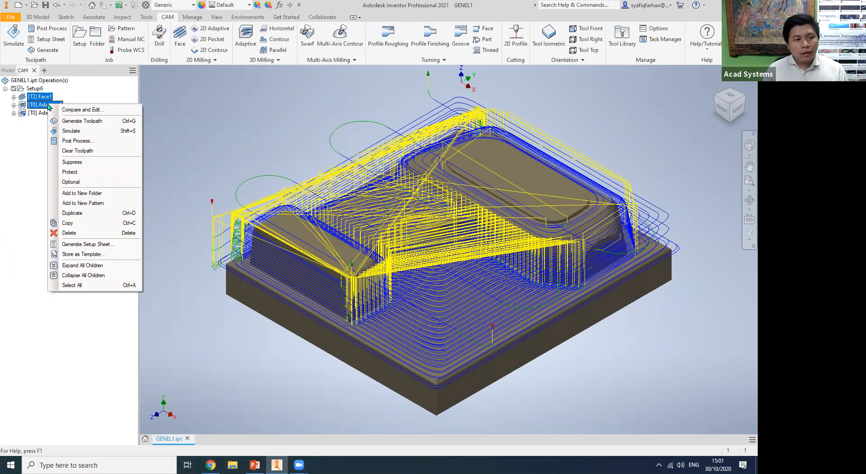
click(77, 141)
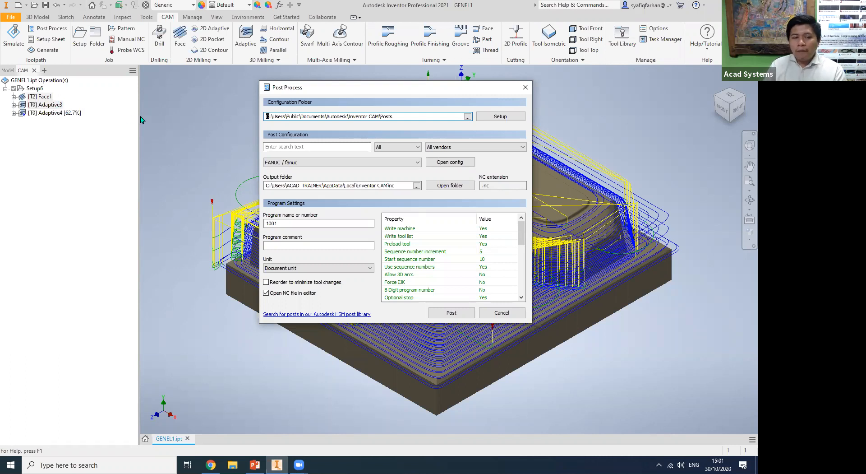
Choose the Mitsubishi / mitsubishi post configuration for the NC output.
click(418, 163)
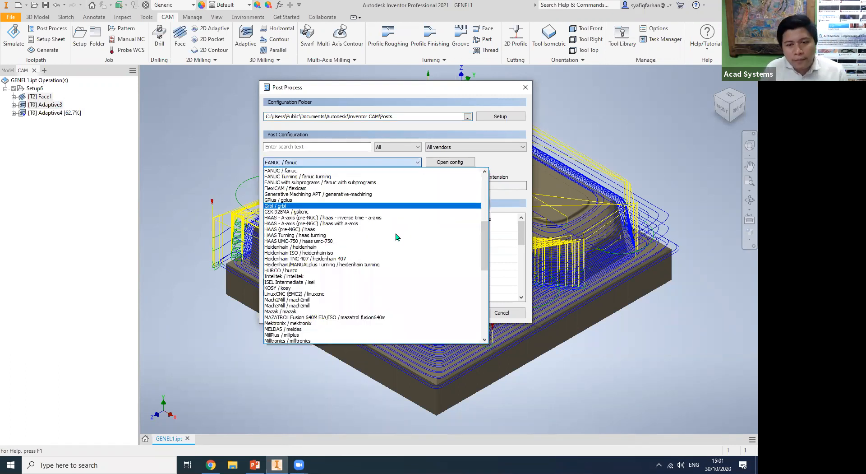
scroll(396, 237, up, 1)
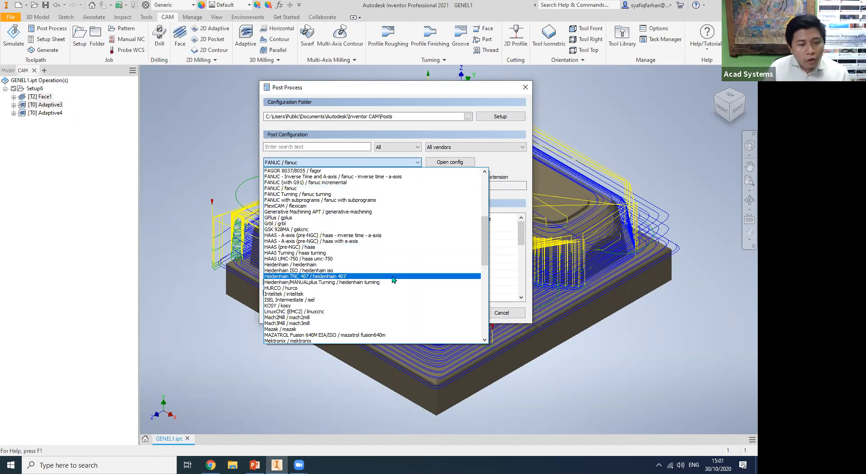
scroll(341, 304, down, 1)
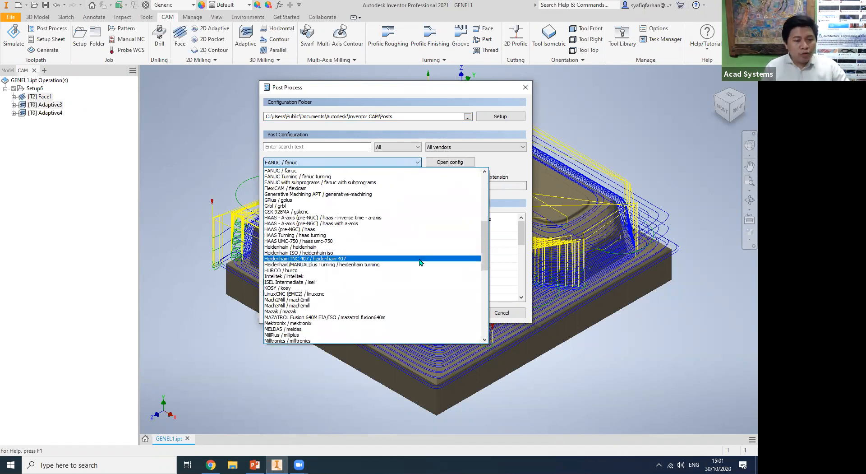
drag(485, 244, 484, 269)
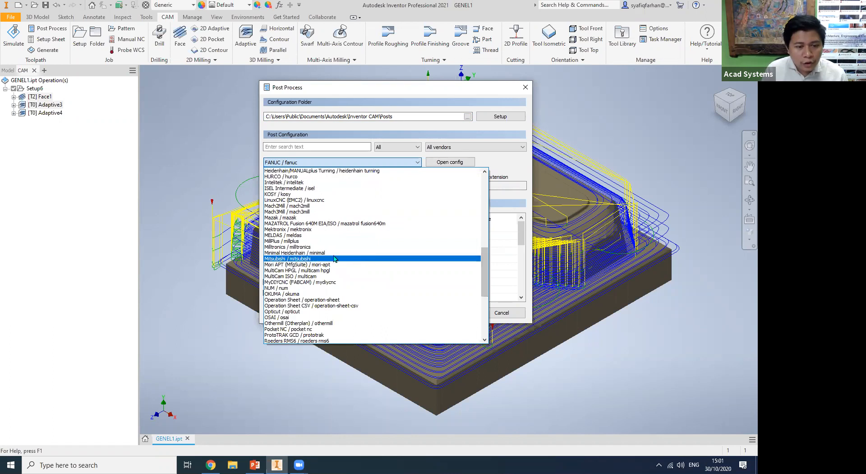
click(290, 260)
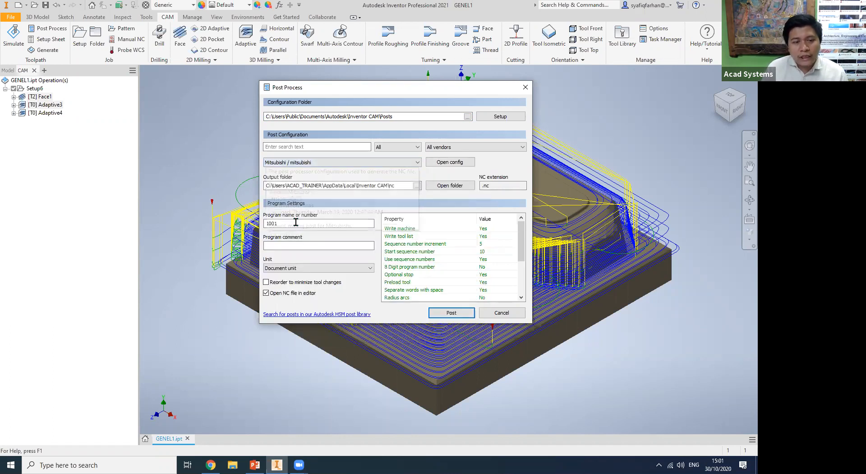
Set the program number to 1221, post the operations and save the NC file as 1221.
text(1)
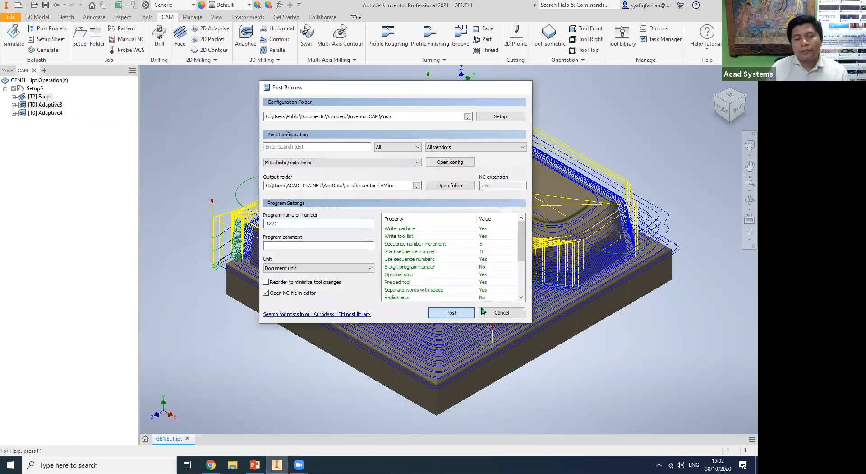
click(447, 310)
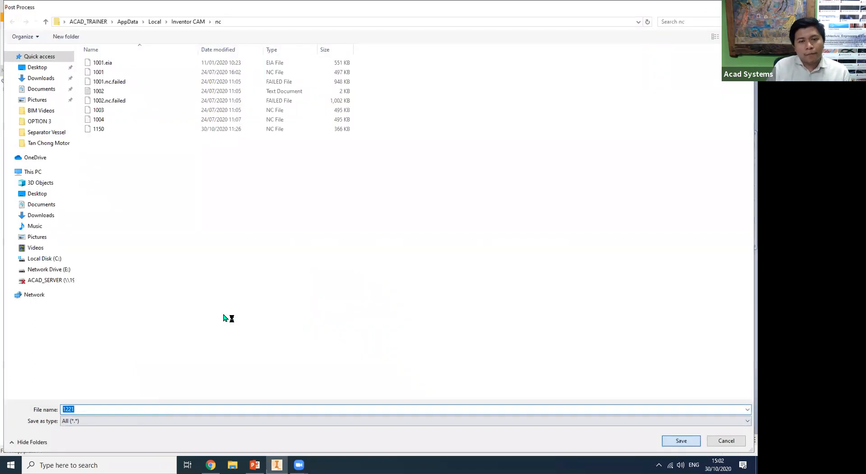
key(Return)
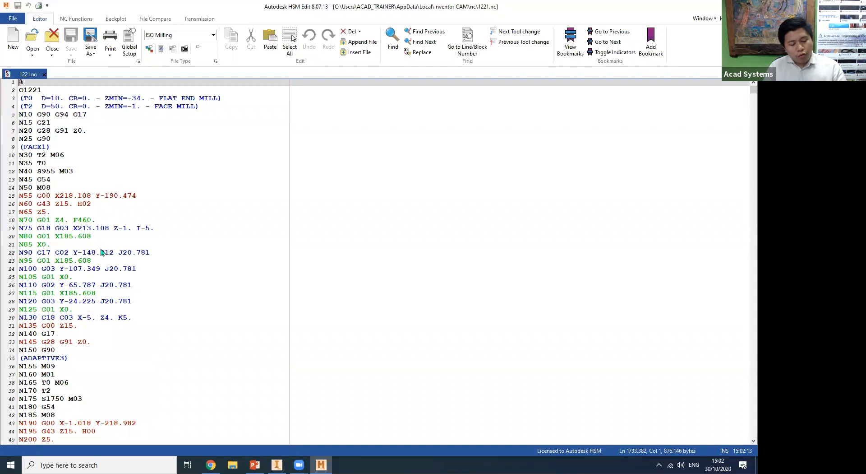
key(ctrl+h)
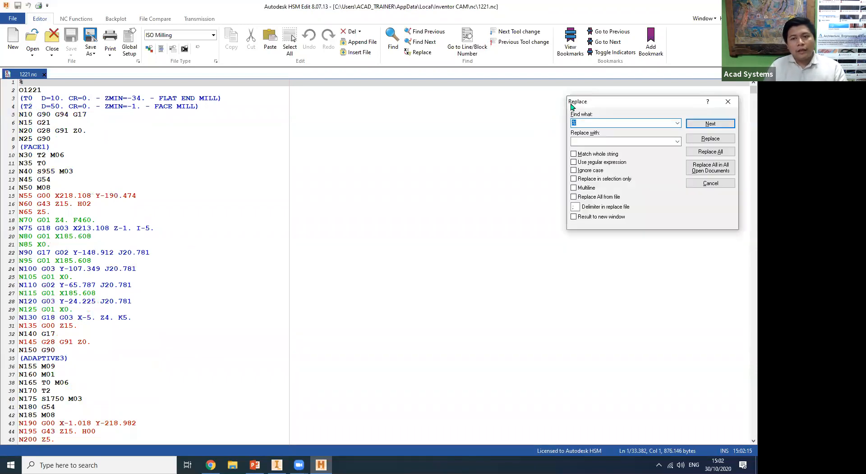
drag(583, 103, 199, 136)
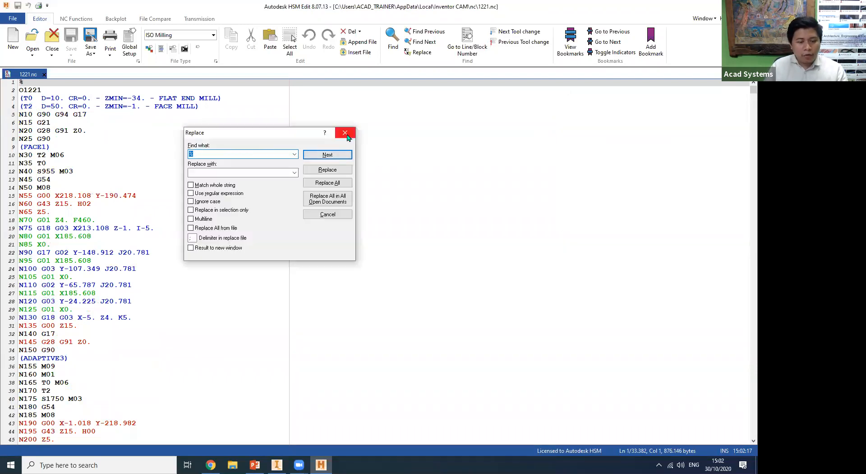
click(346, 132)
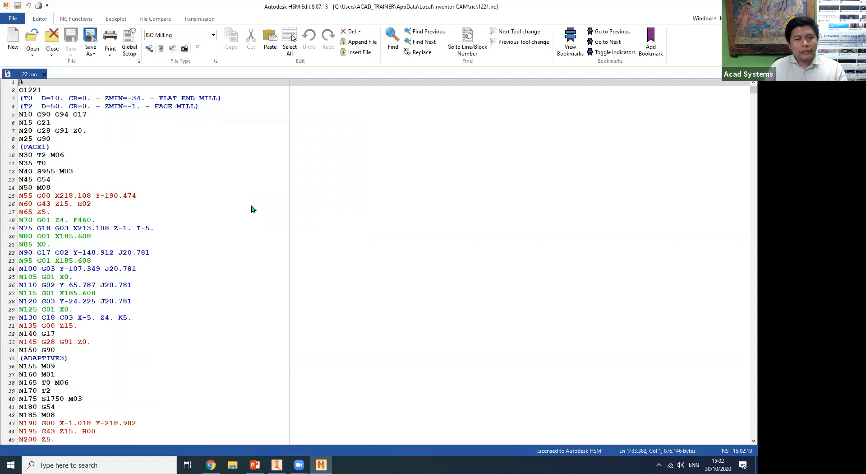
Replace every G94 in the 1221.nc program with G93.
key(ctrl+h)
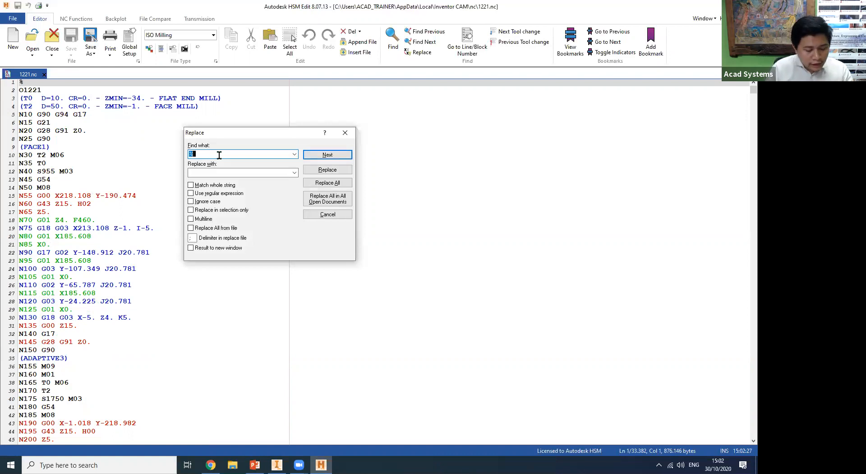
text(G94)
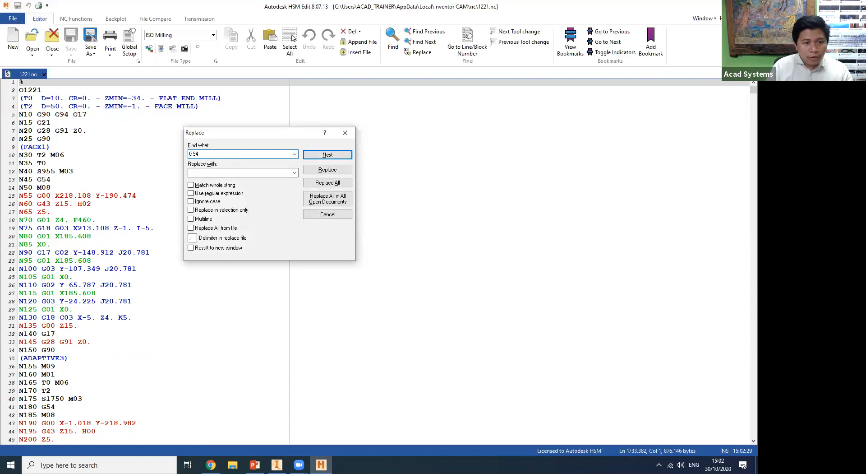
click(195, 173)
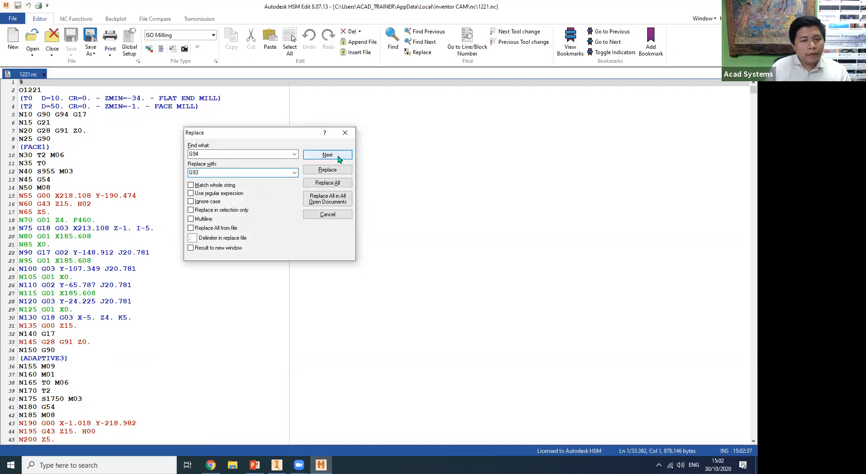
click(342, 183)
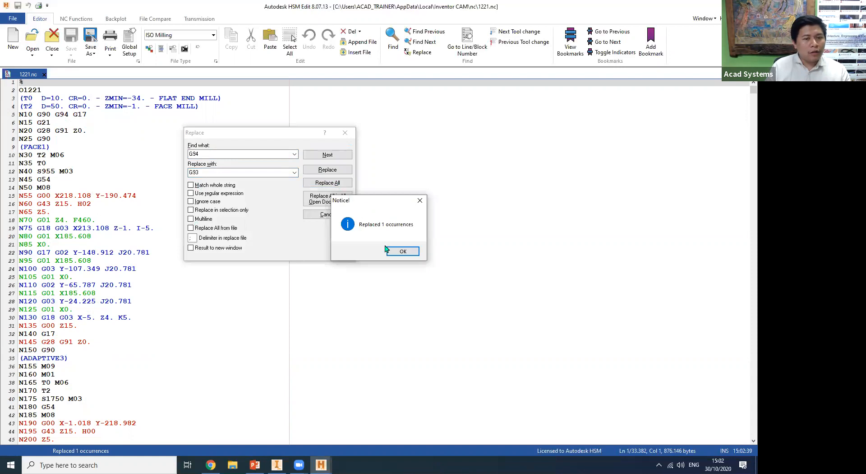
click(402, 251)
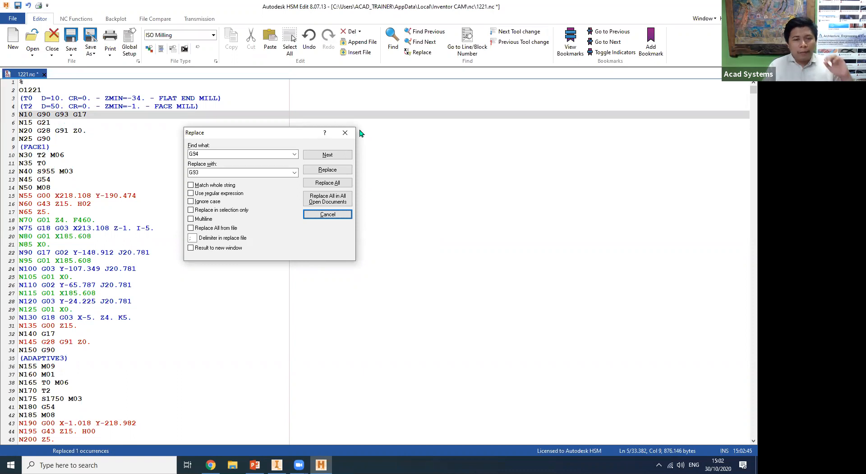
click(345, 133)
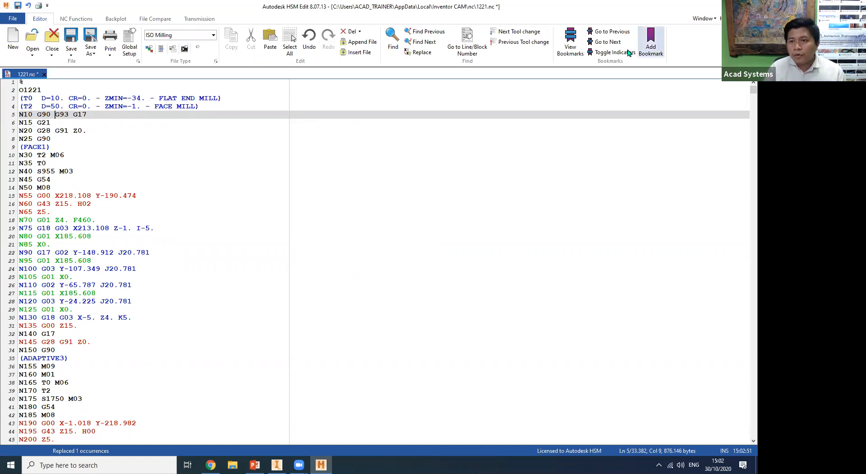
Show the Q&A slide in PowerPoint and switch to Chrome to view the acadsystems.com home page.
click(255, 465)
scroll(328, 421, down, 3)
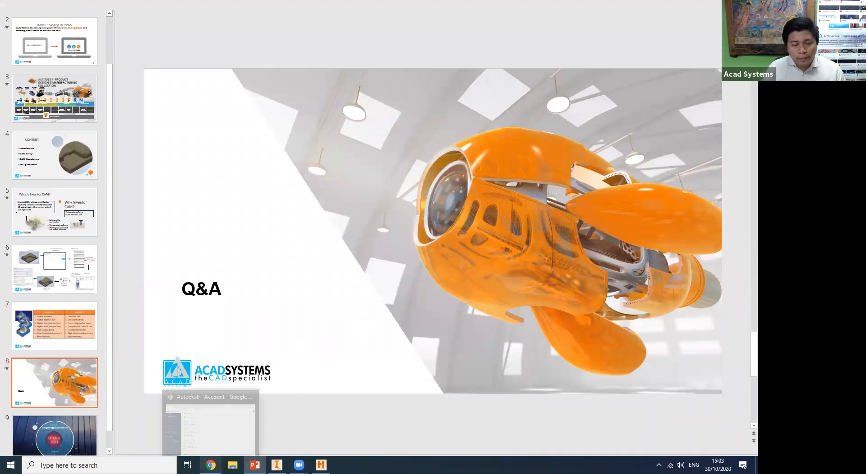
click(210, 465)
click(84, 6)
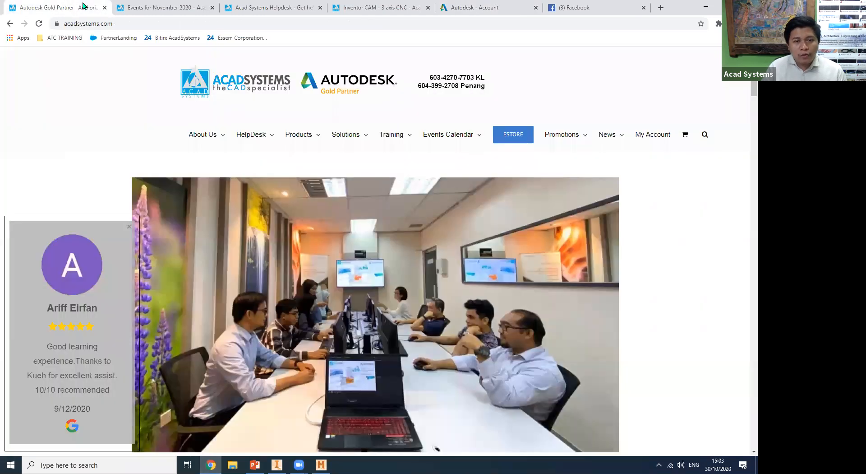
Open the ACAD Systems Facebook page from the home page footer and return to the acadsystems.com home page.
scroll(746, 88, down, 6)
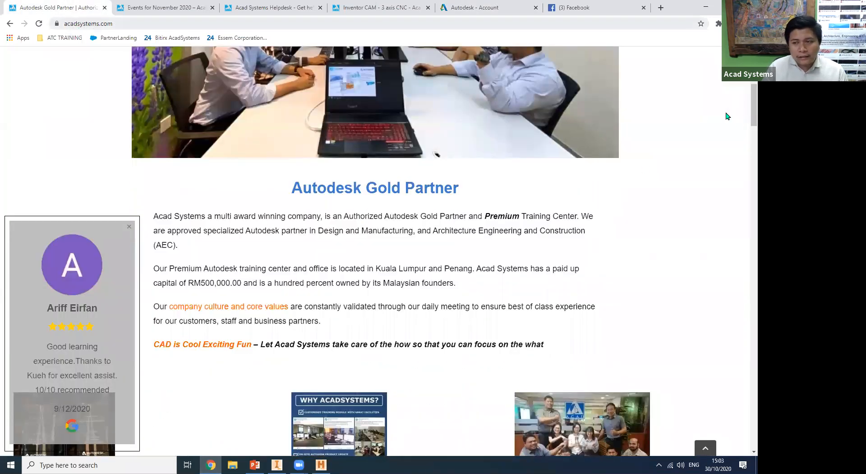
scroll(744, 277, down, 20)
scroll(745, 434, down, 20)
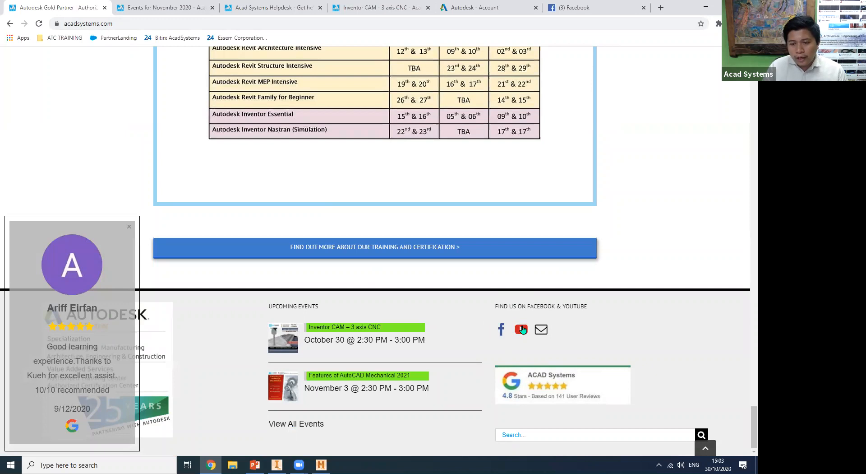
click(503, 332)
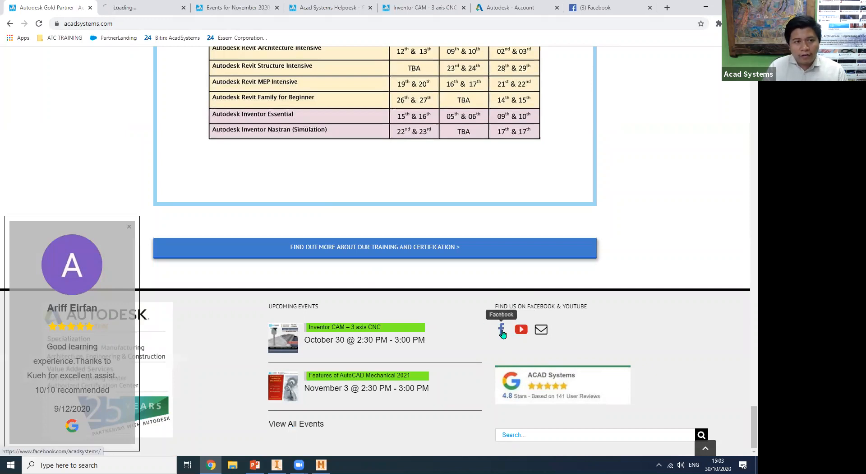
click(132, 5)
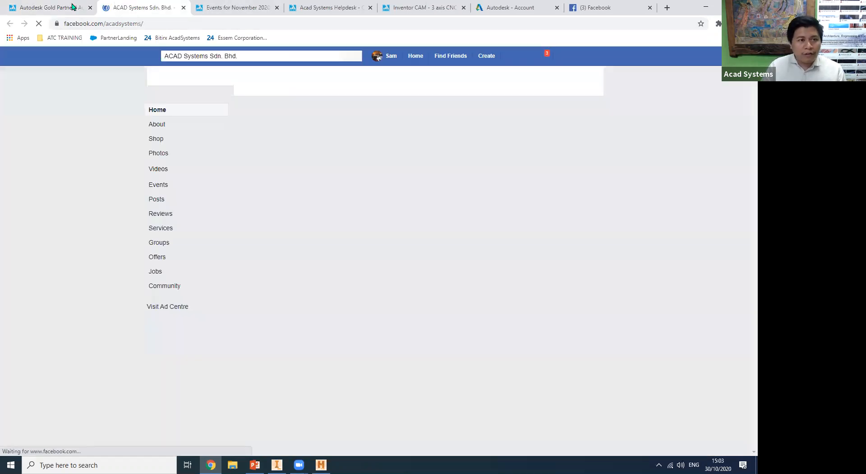
click(74, 6)
Open the Acad Systems YouTube channel from the footer, view it and the Facebook page, and return to the home page.
click(525, 332)
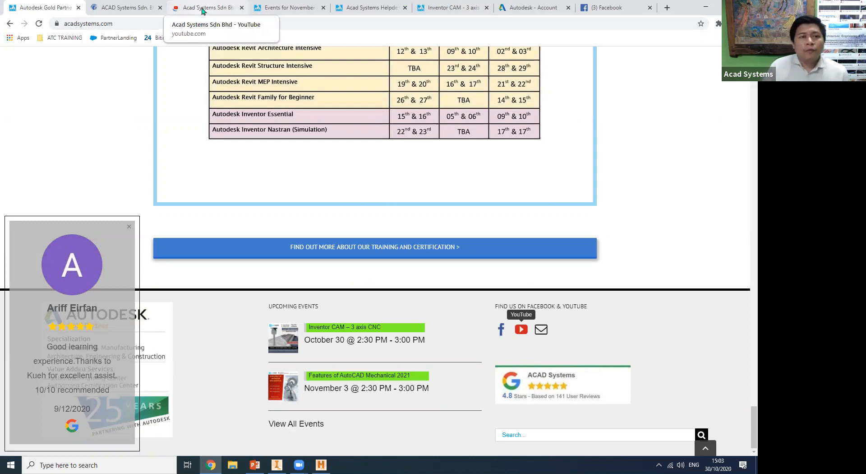
click(203, 9)
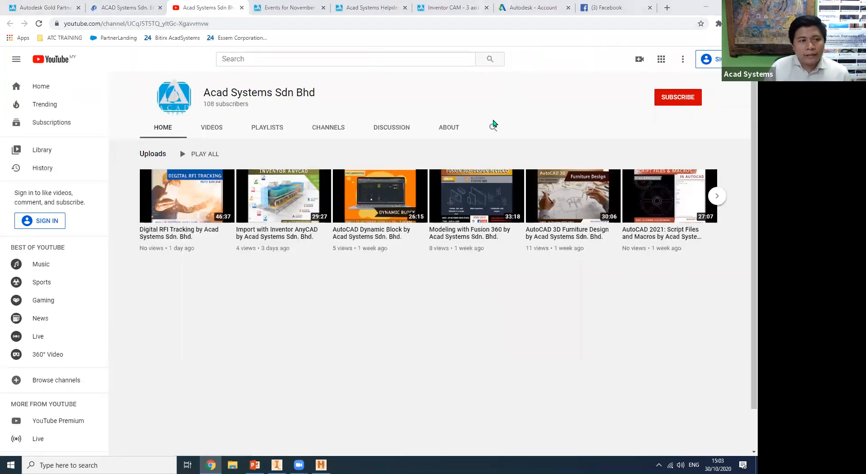
click(124, 8)
click(50, 8)
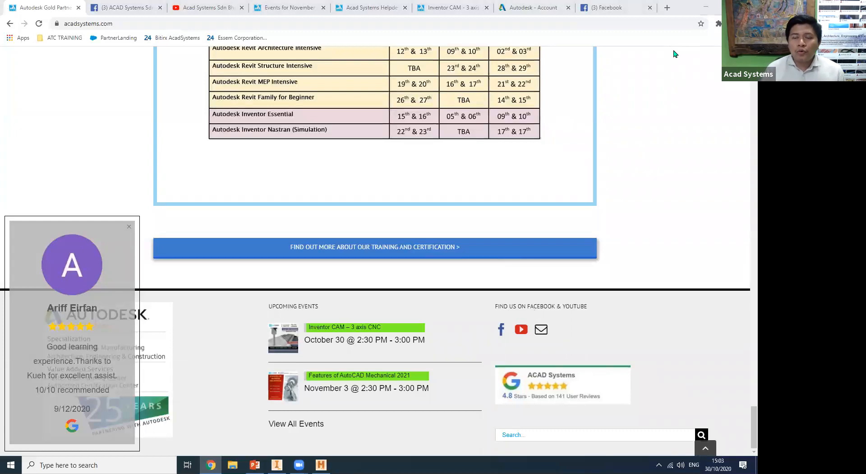
Minimize Chrome, view the GENEL1 toolpaths in Inventor and return to the Q&A slide in PowerPoint.
click(706, 7)
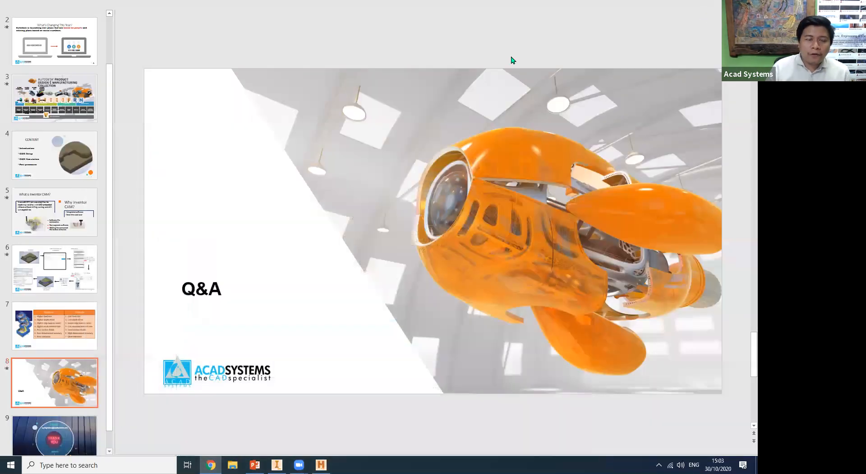
click(277, 465)
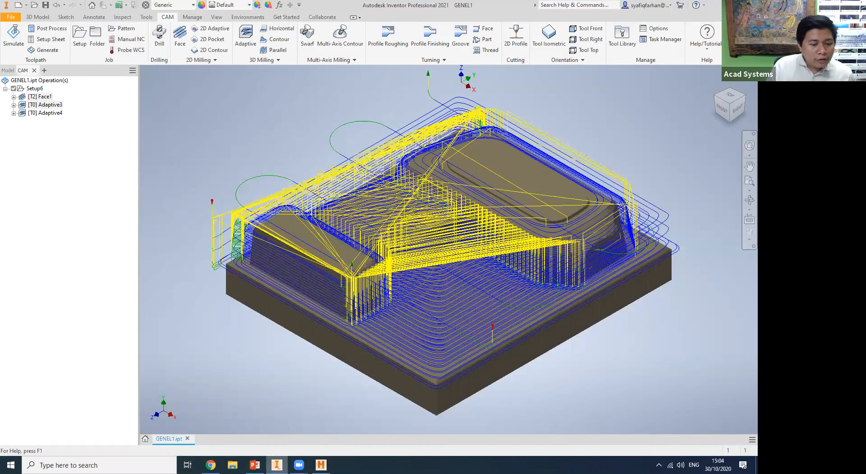
click(254, 465)
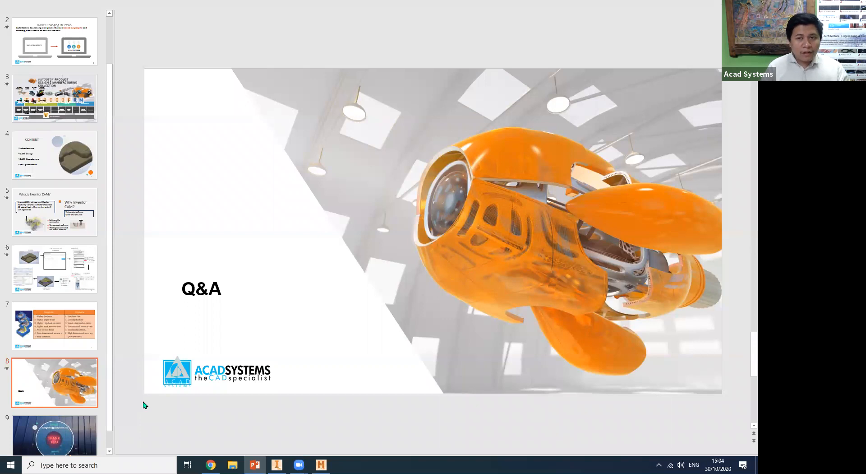
Switch to Chrome and open the Acad Systems New Helpdesk page from the home page's HelpDesk entries.
click(210, 465)
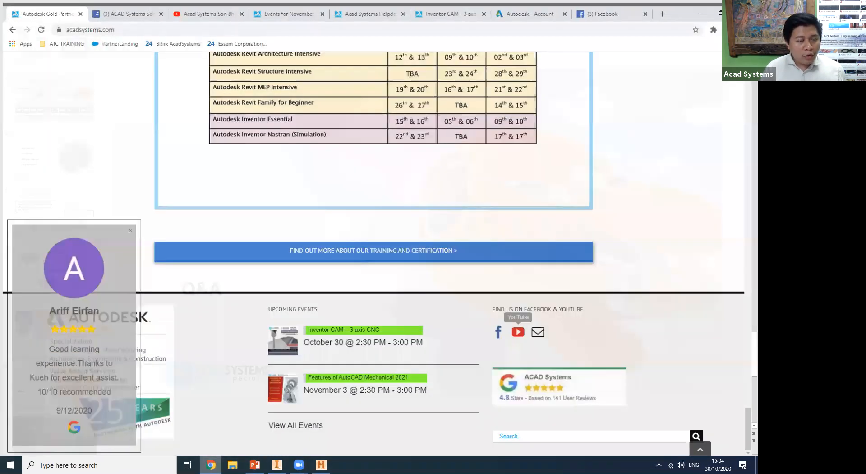
scroll(746, 228, up, 3)
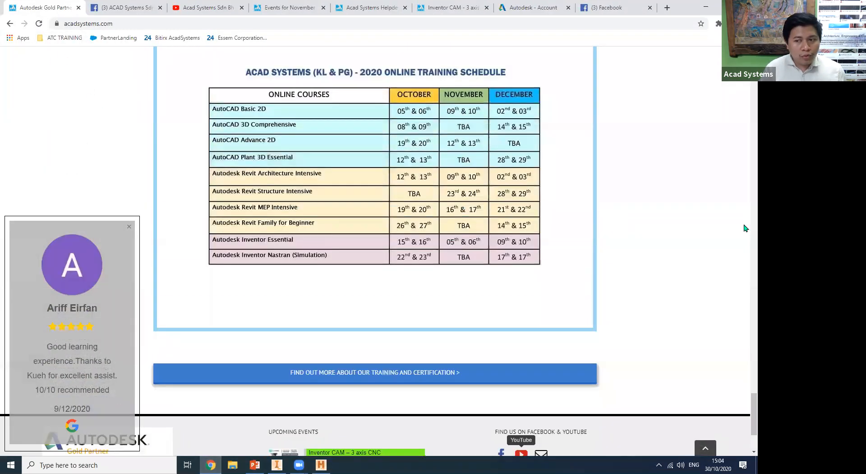
scroll(745, 228, up, 10)
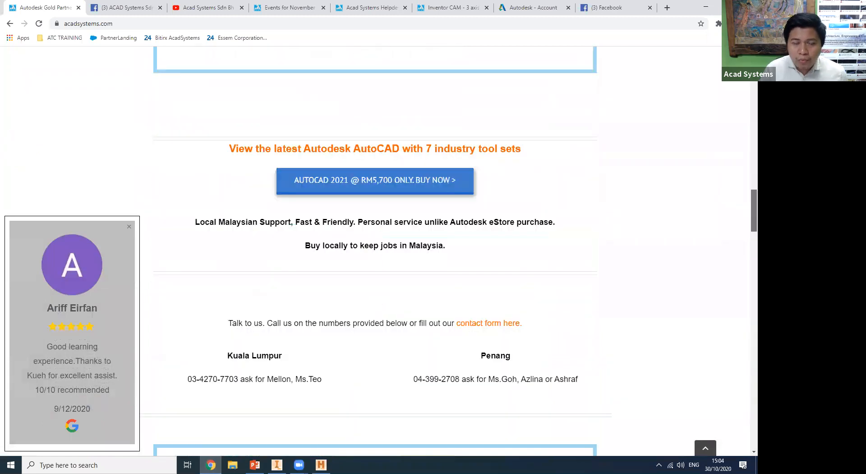
scroll(131, 143, up, 10)
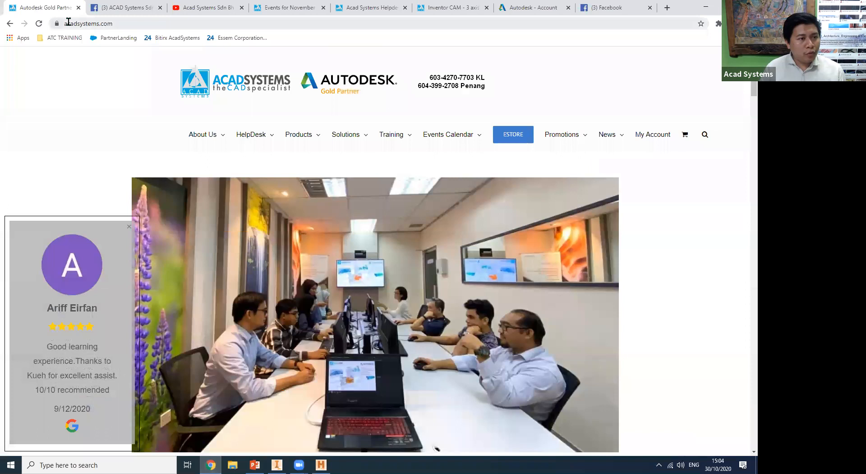
mouse_move(267, 141)
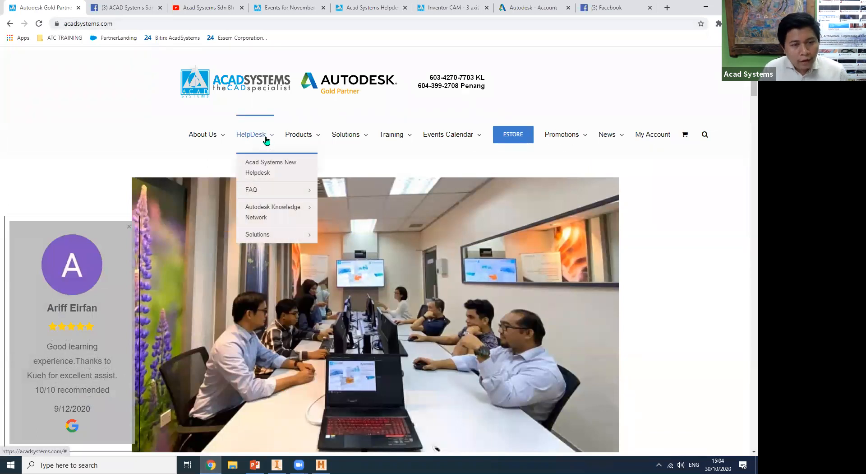
click(271, 169)
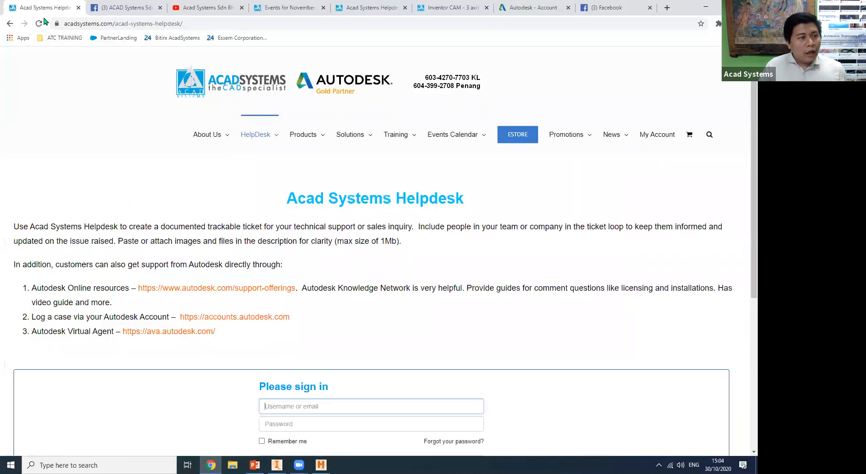
Continue to the helpdesk ticket form as a guest and go through its Name, Subject and Email Address fields.
scroll(270, 261, down, 3)
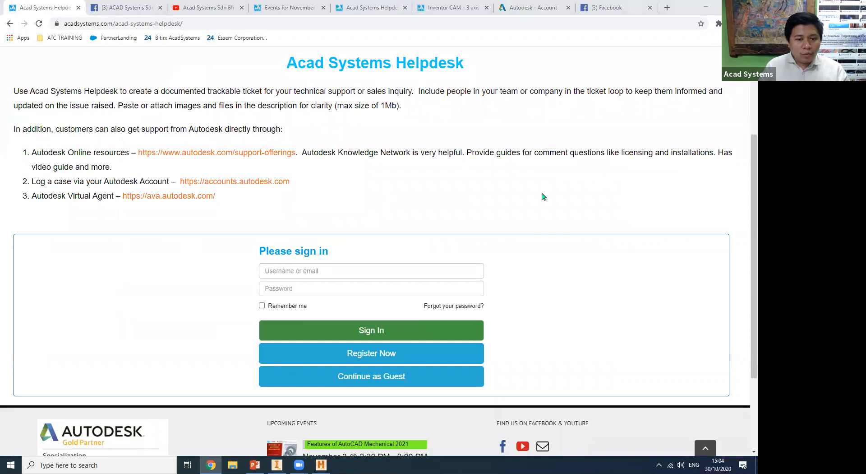
click(366, 379)
scroll(315, 306, down, 3)
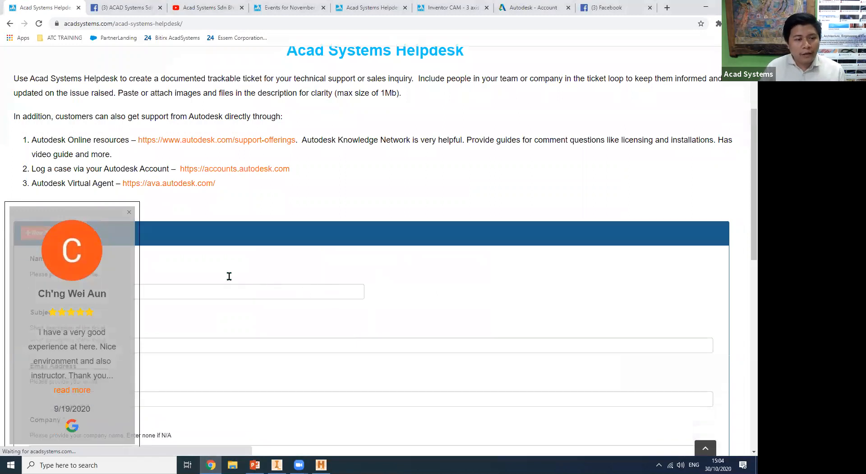
click(154, 171)
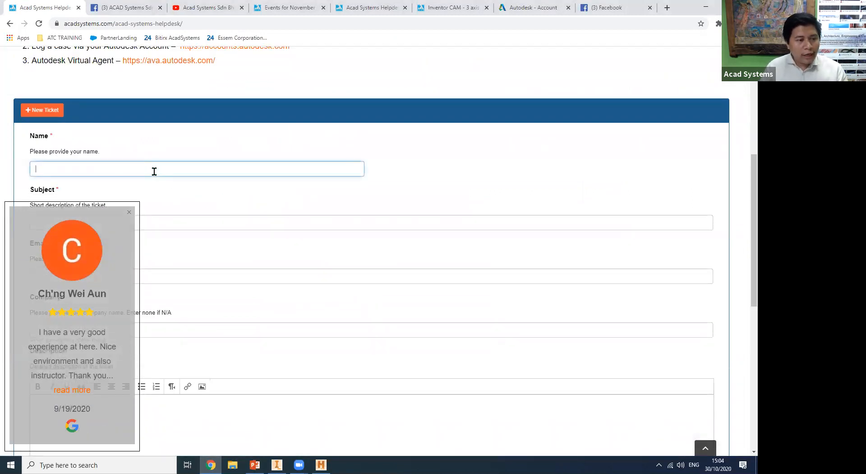
scroll(154, 171, down, 3)
click(143, 89)
click(125, 138)
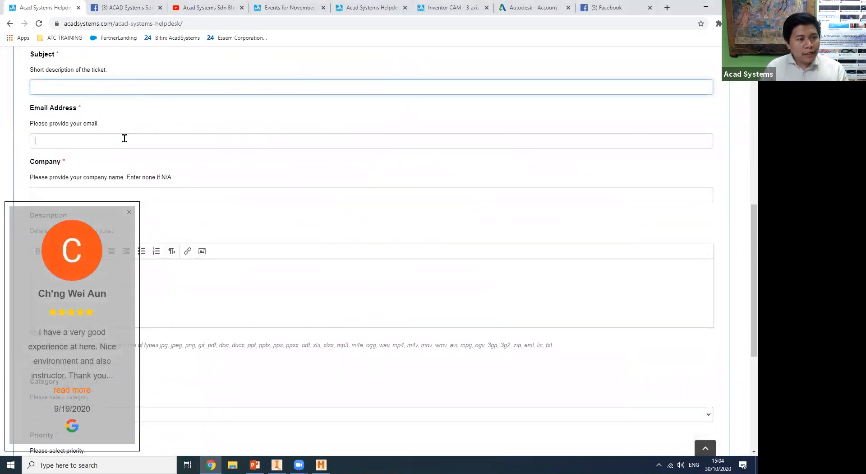
scroll(125, 142, down, 3)
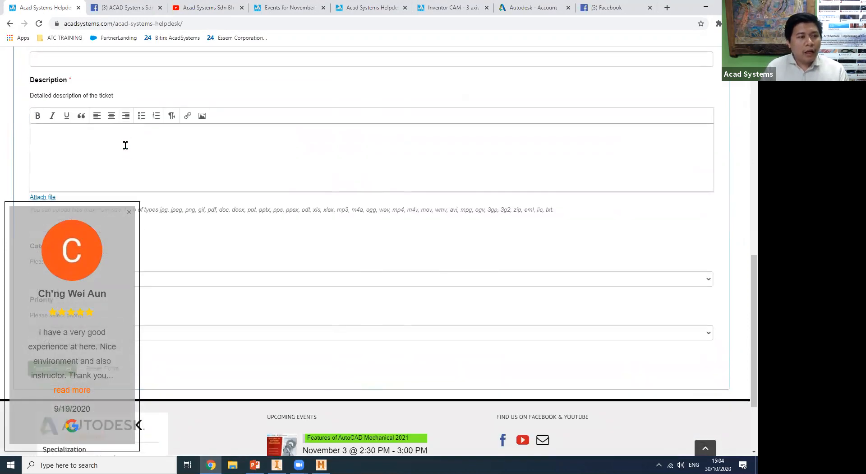
Start an image in the ticket's Description and choose Welding table_3D from the Tan Chong Motor folder as its source.
click(72, 141)
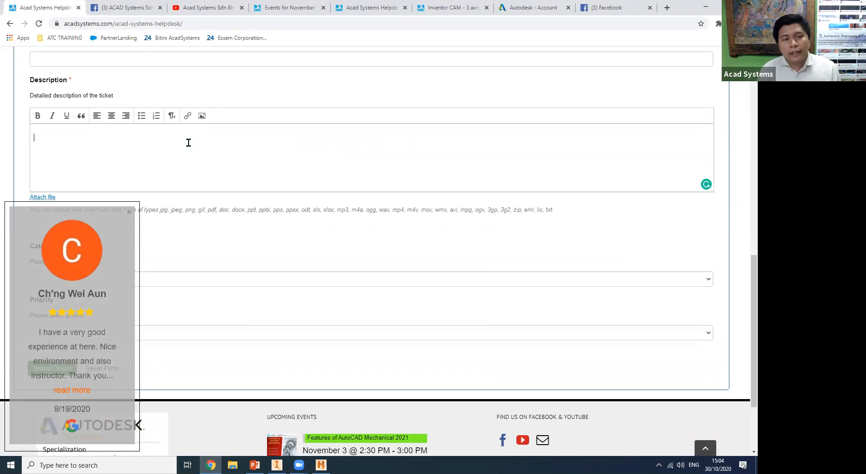
click(202, 116)
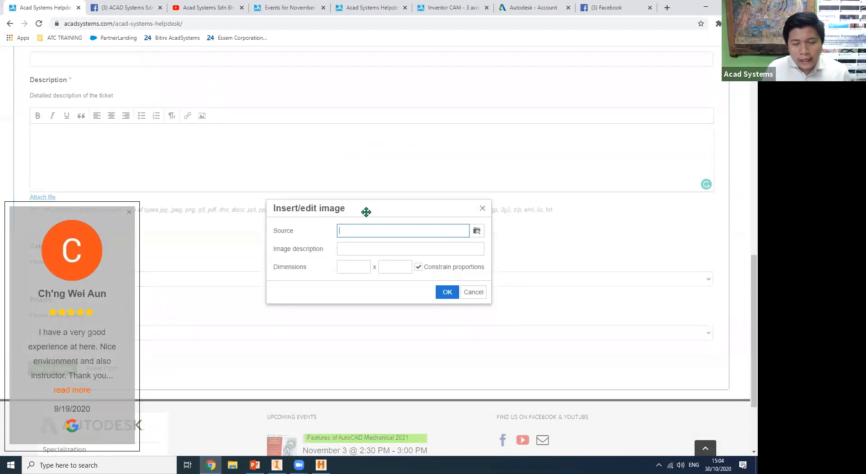
click(479, 235)
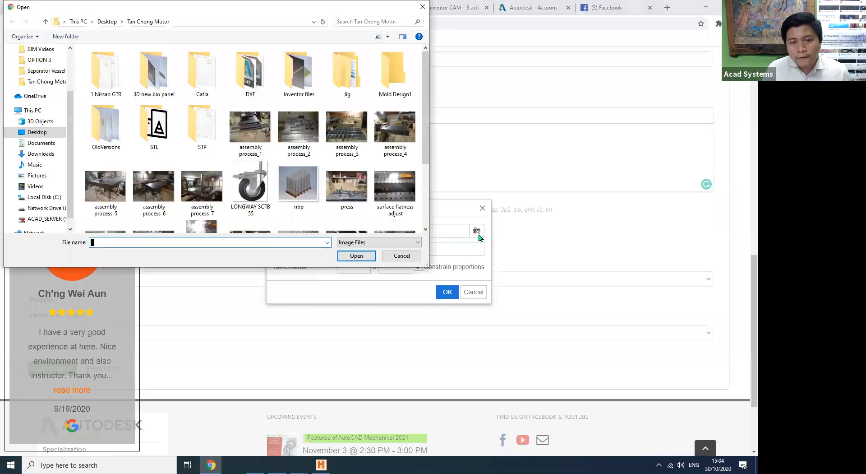
scroll(428, 221, down, 1)
scroll(428, 221, down, 3)
click(106, 212)
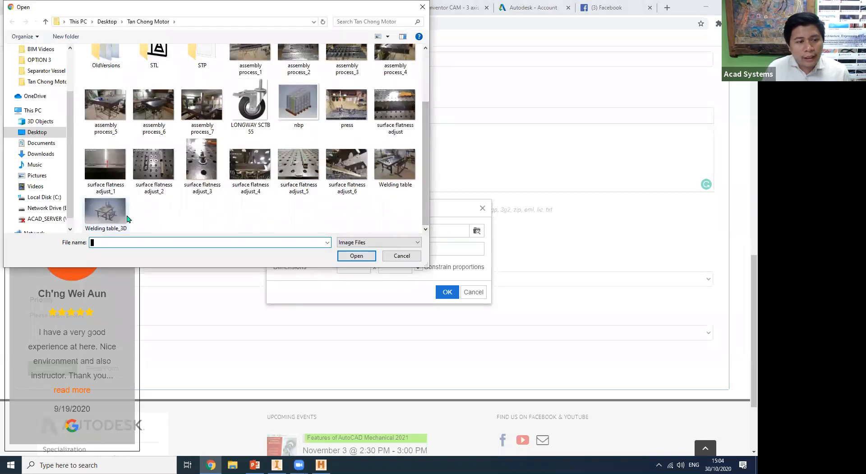
click(357, 256)
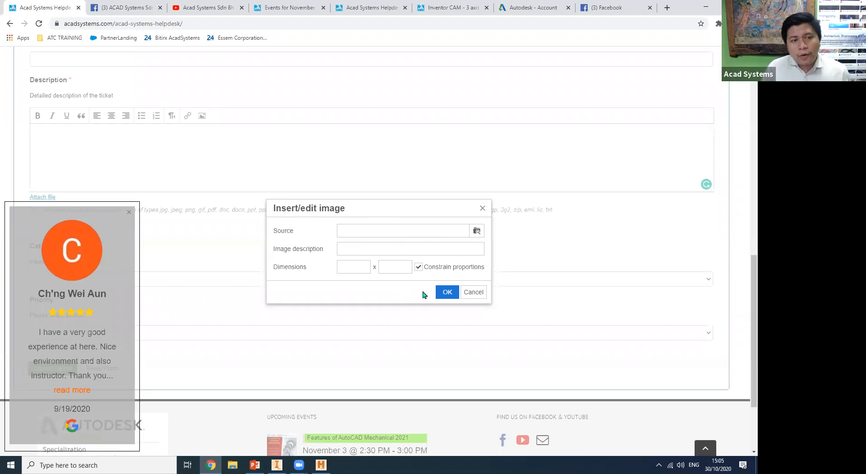
Set the image height to 500 with constrained proportions and insert it into the ticket description.
drag(397, 267, 366, 265)
text(500)
click(364, 266)
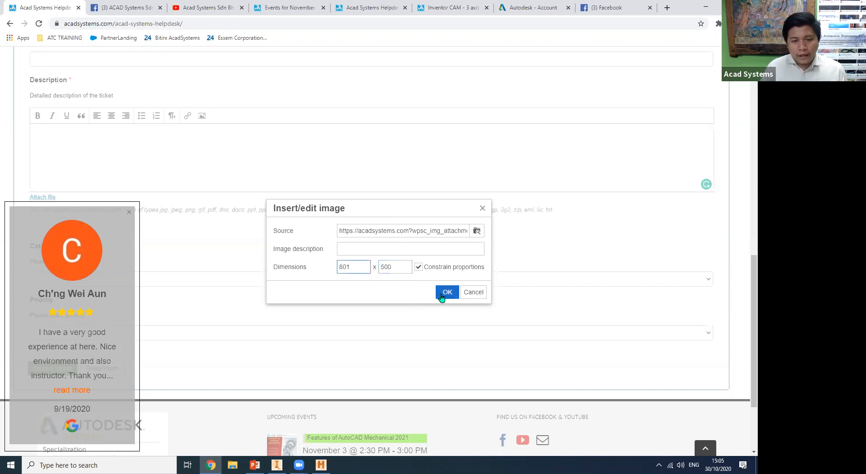
click(447, 292)
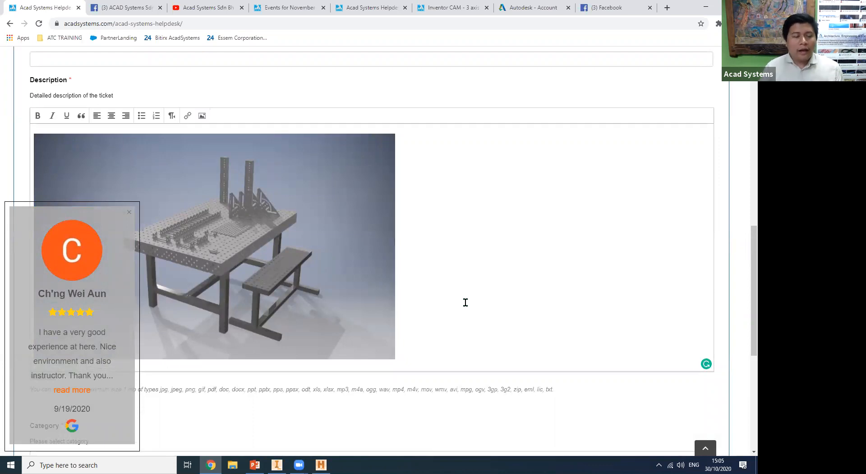
Dismiss the customer review popup and examine the ticket form's Category options without choosing one.
scroll(466, 302, down, 4)
scroll(456, 325, down, 2)
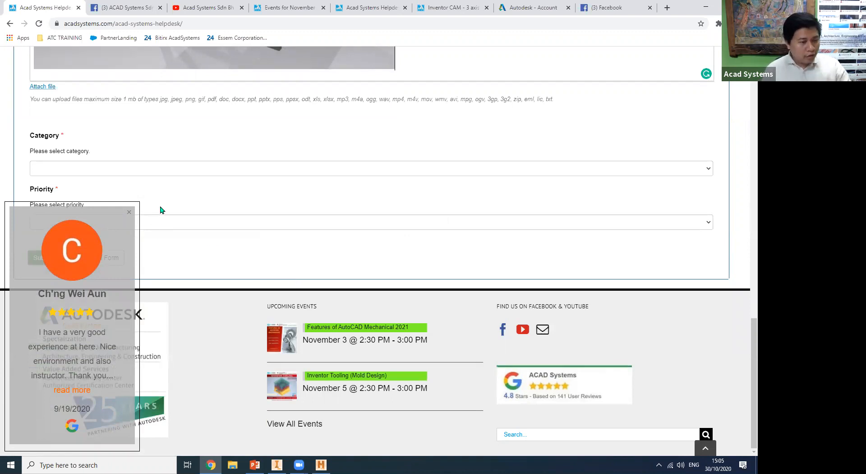
click(130, 212)
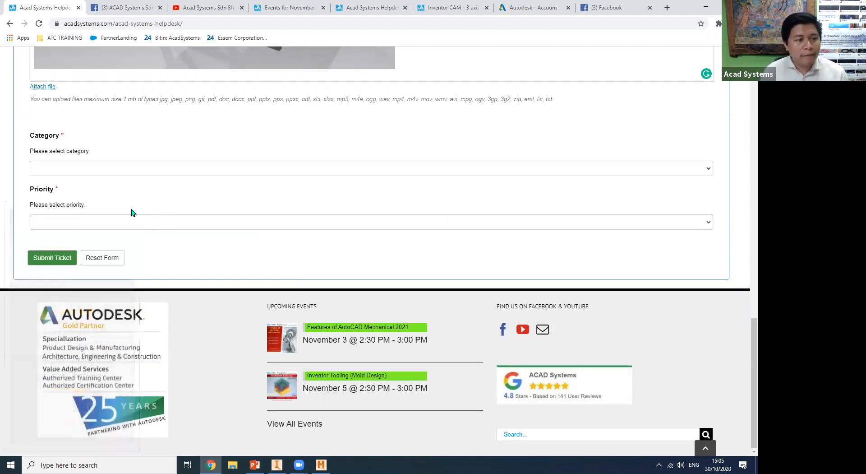
click(136, 169)
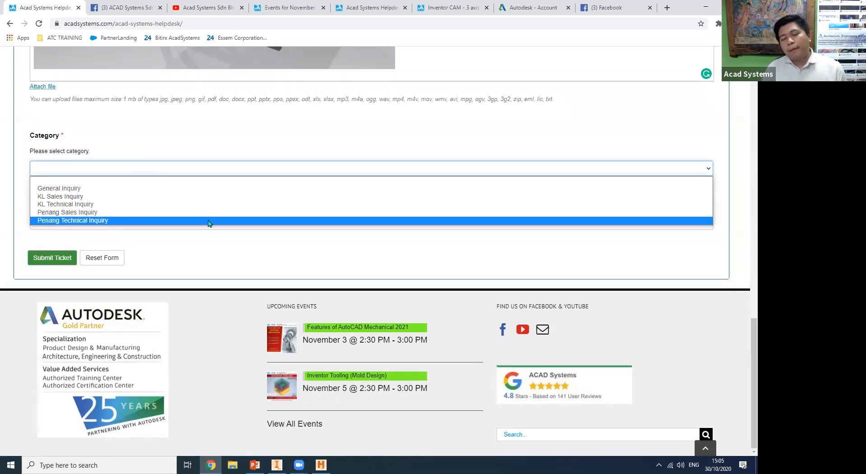
click(486, 261)
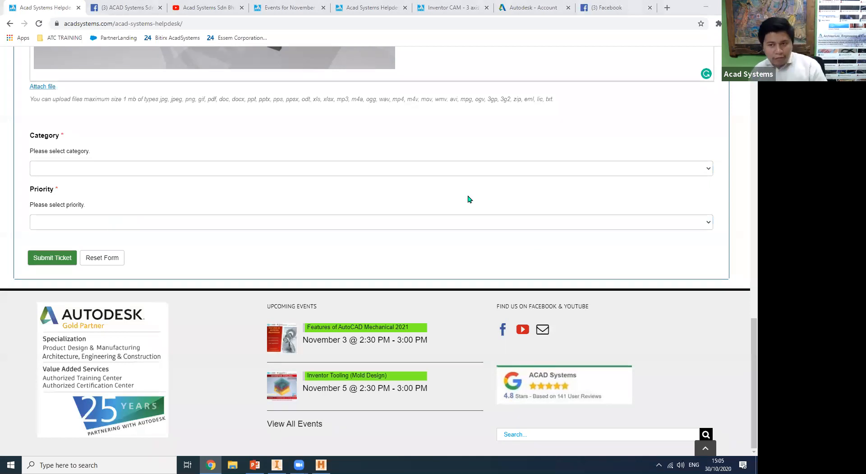
Return to the beginning of the helpdesk page, switch to PowerPoint and select slide 9, the closing slide.
drag(753, 336, 749, 99)
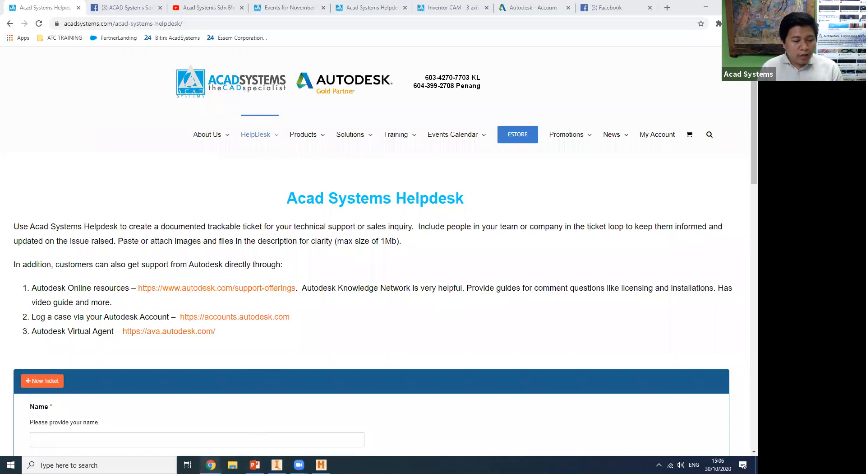
click(254, 465)
click(74, 429)
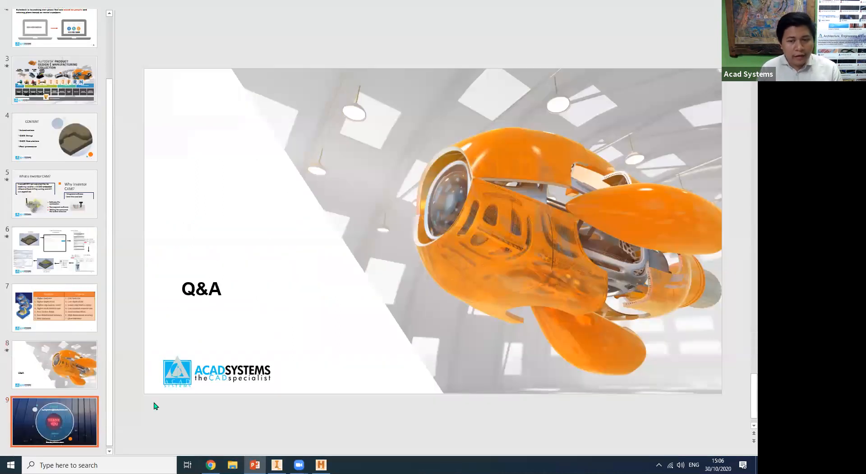